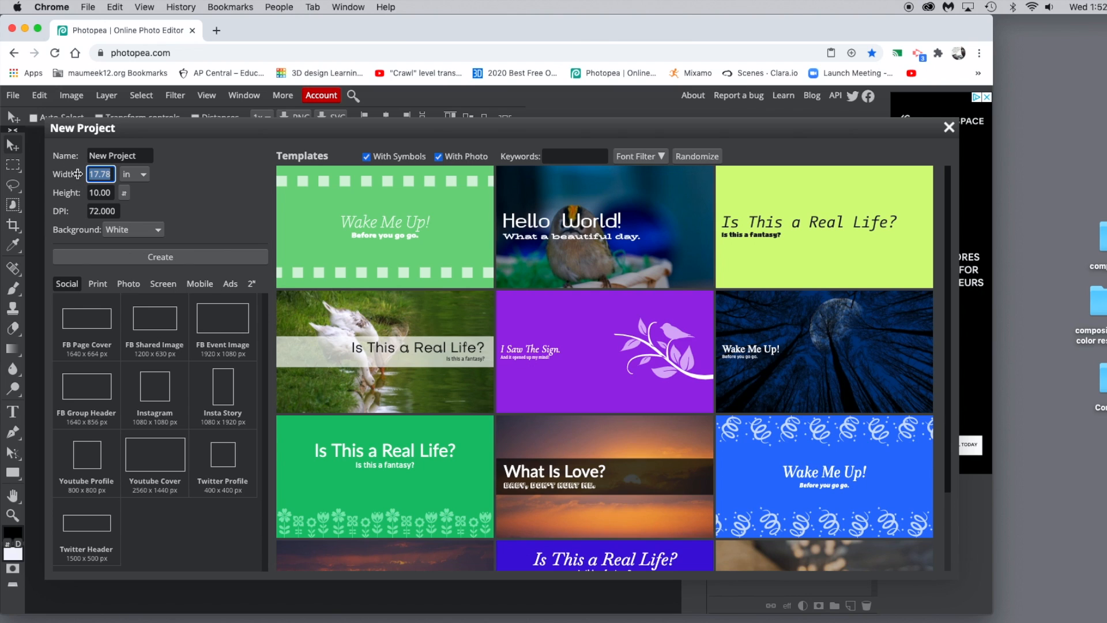
- Create a new project 11 inches wide and 14 inches high at 72 DPI with a white background
{"action": "type", "text": "11"}
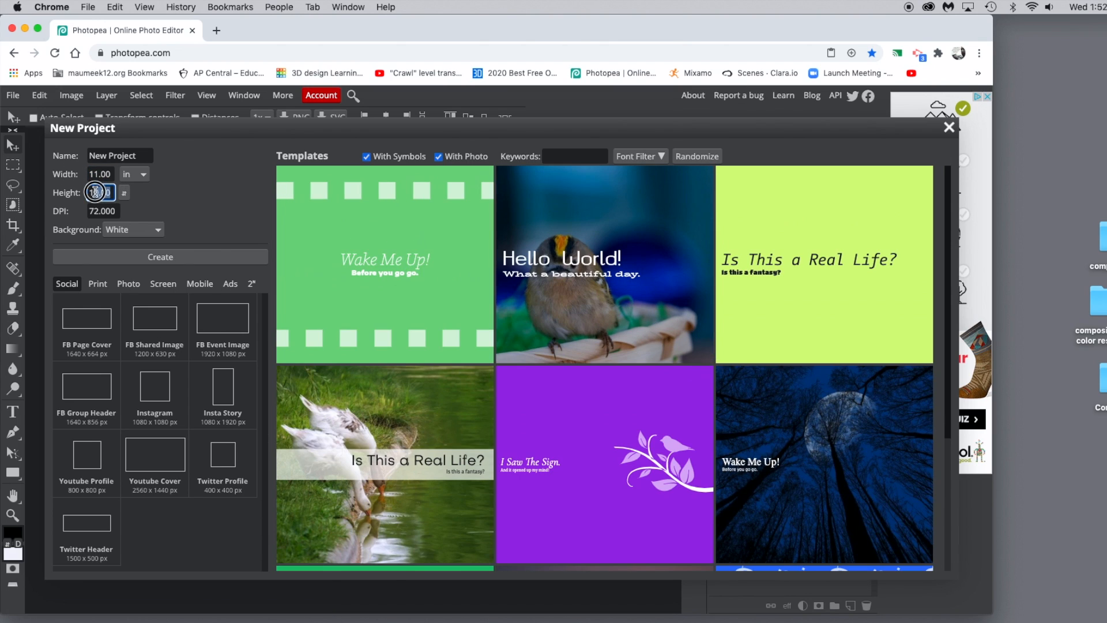
{"action": "left_click", "coordinate": [89, 192]}
{"action": "type", "text": "14"}
{"action": "key", "text": "Return"}
{"action": "left_click", "coordinate": [140, 258]}
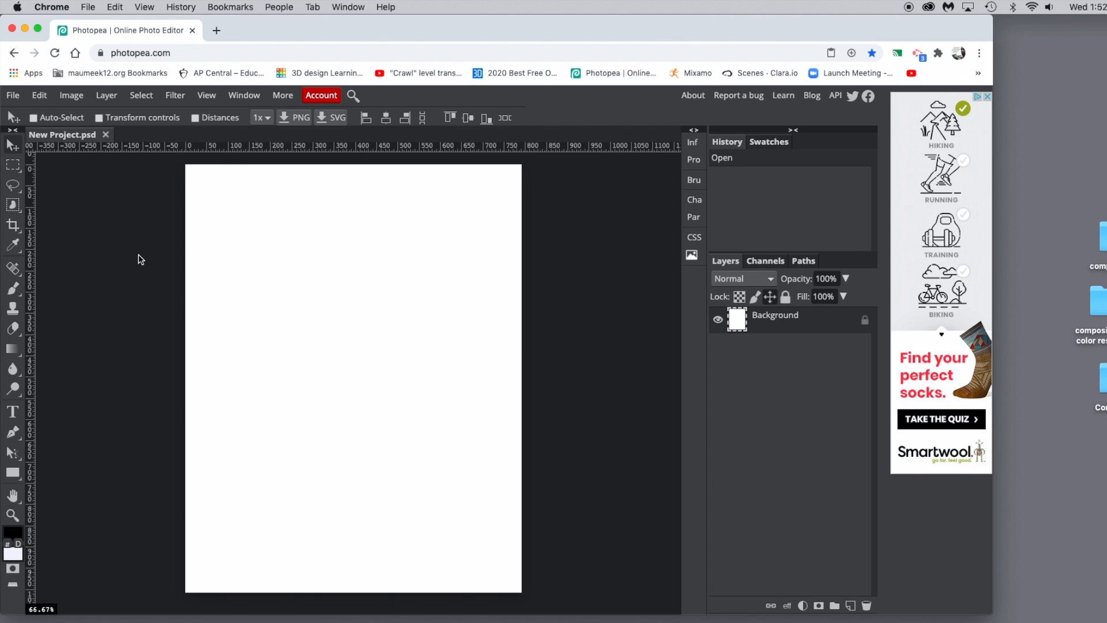
- Place the background JPEG from the Desktop into the project and shift it slightly down and to the left
{"action": "left_click", "coordinate": [23, 100]}
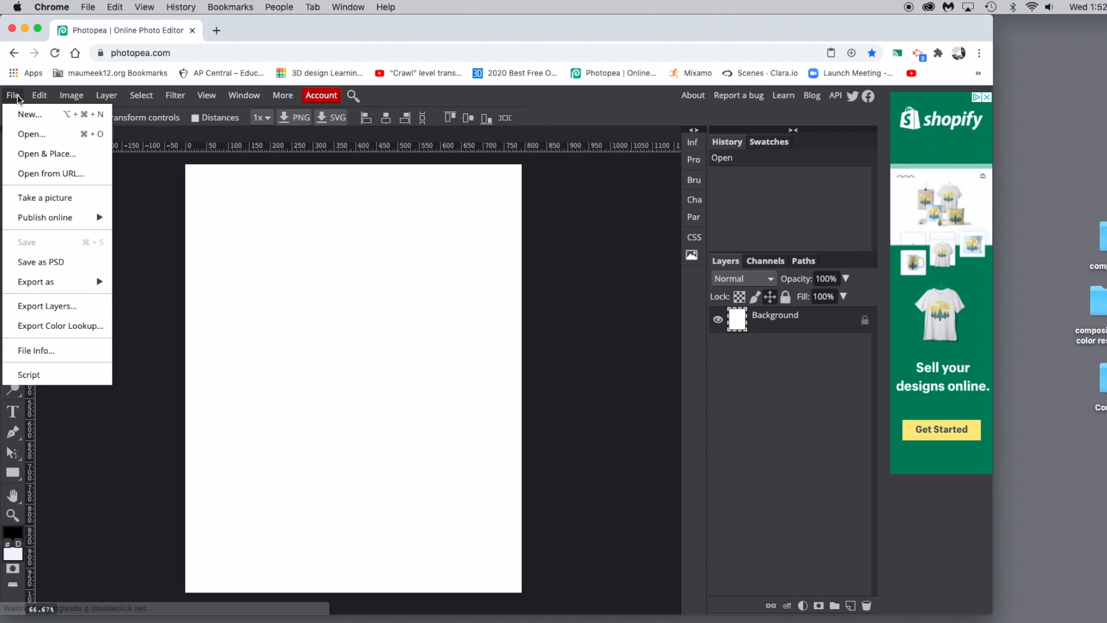
{"action": "left_click", "coordinate": [36, 156]}
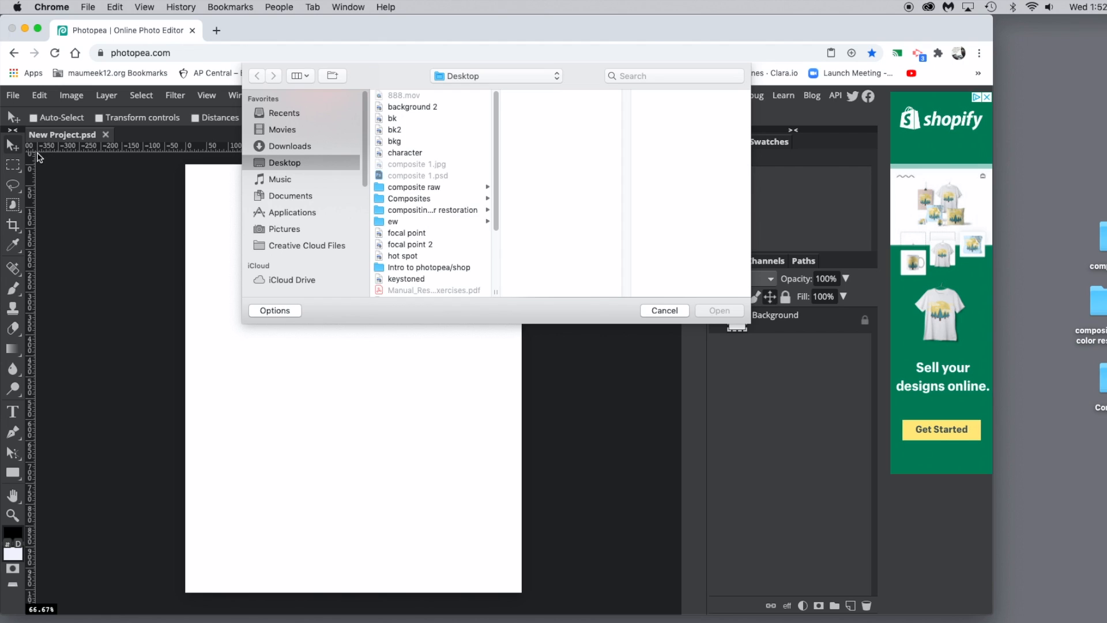
{"action": "left_click", "coordinate": [392, 96]}
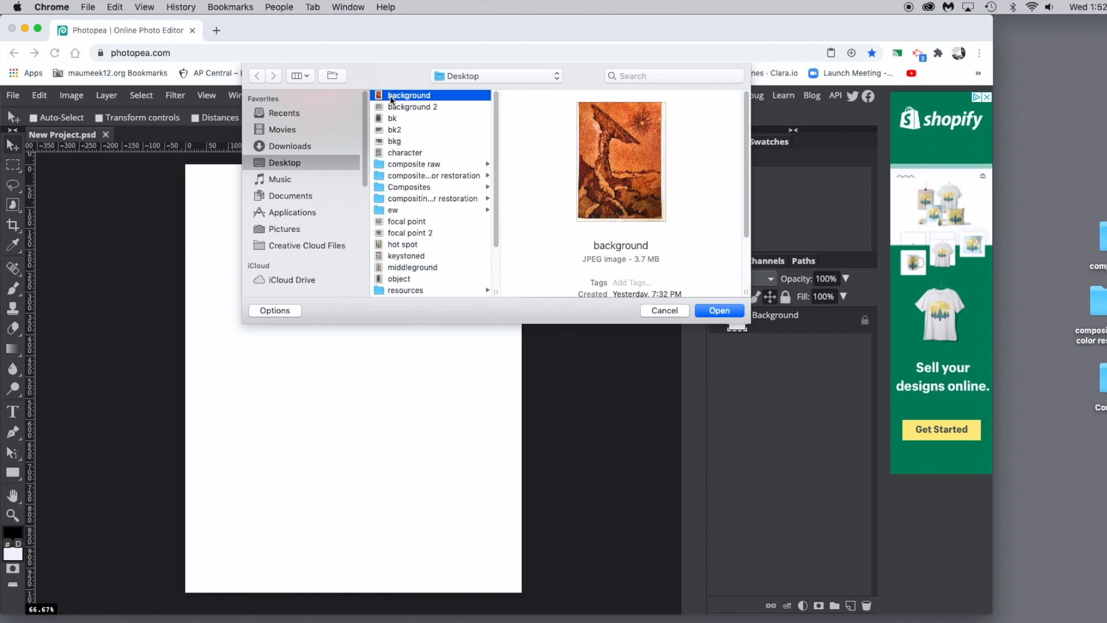
{"action": "left_click", "coordinate": [730, 311]}
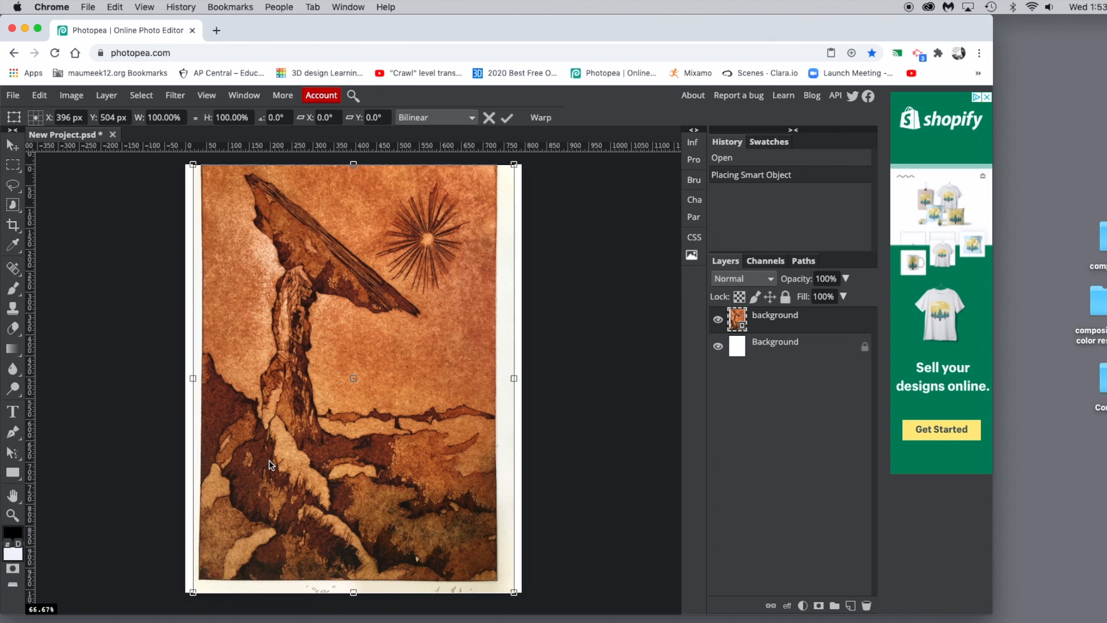
{"action": "left_click_drag", "start_coordinate": [281, 355], "coordinate": [278, 363]}
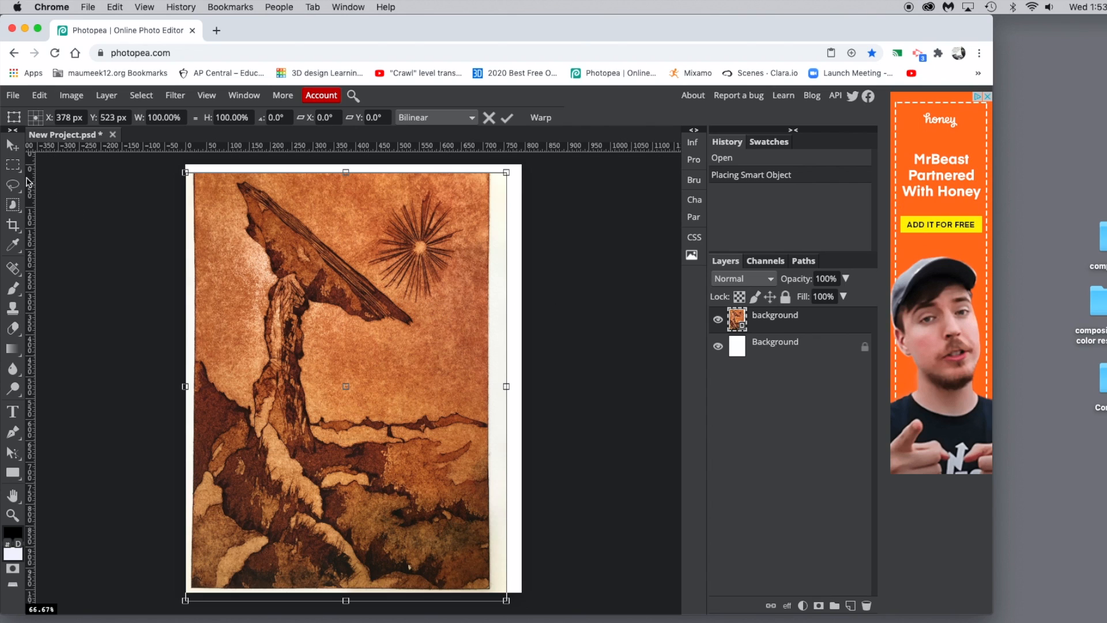
- Apply the placed image's transform and rasterize its layer
{"action": "left_click", "coordinate": [13, 165]}
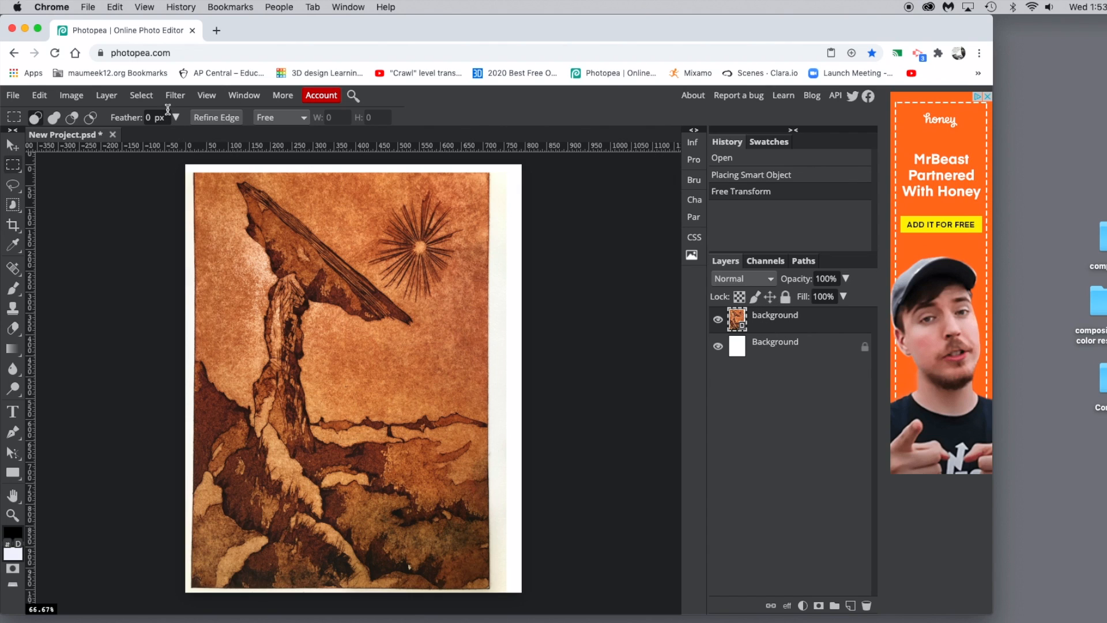
{"action": "left_click", "coordinate": [106, 96]}
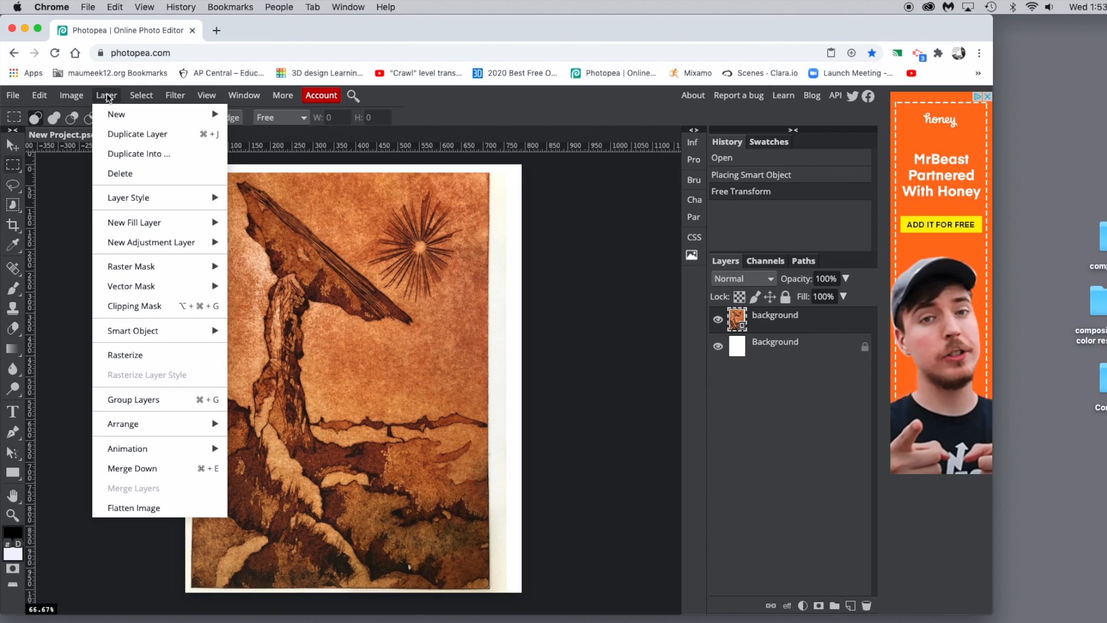
{"action": "left_click", "coordinate": [125, 354]}
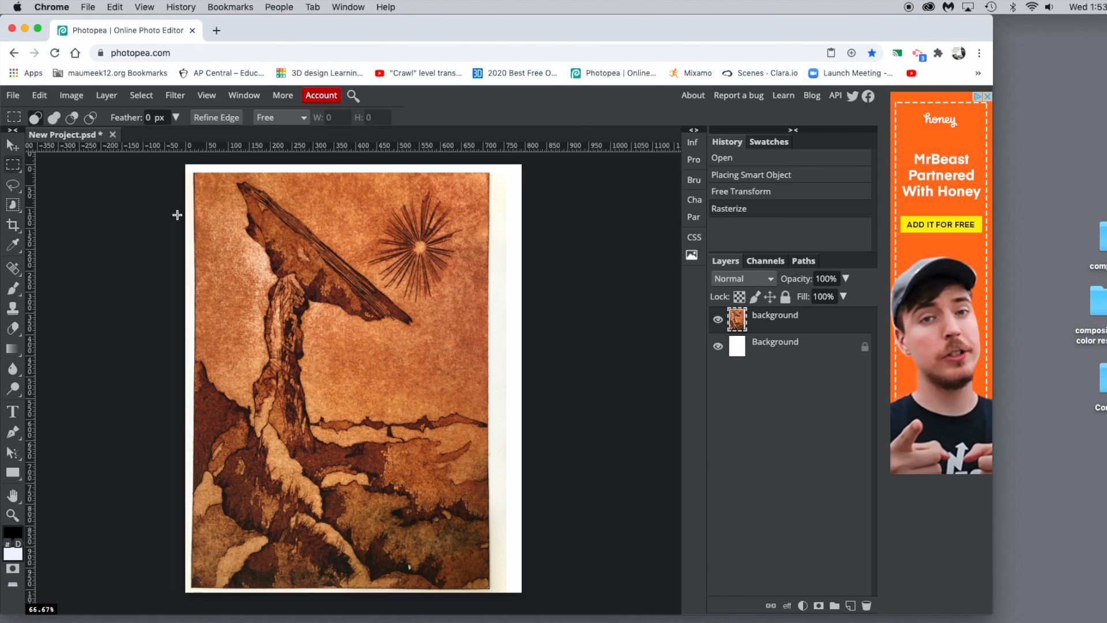
- Hide and reshow the white Background layer to check how much of the canvas the image covers
{"action": "left_click", "coordinate": [718, 346]}
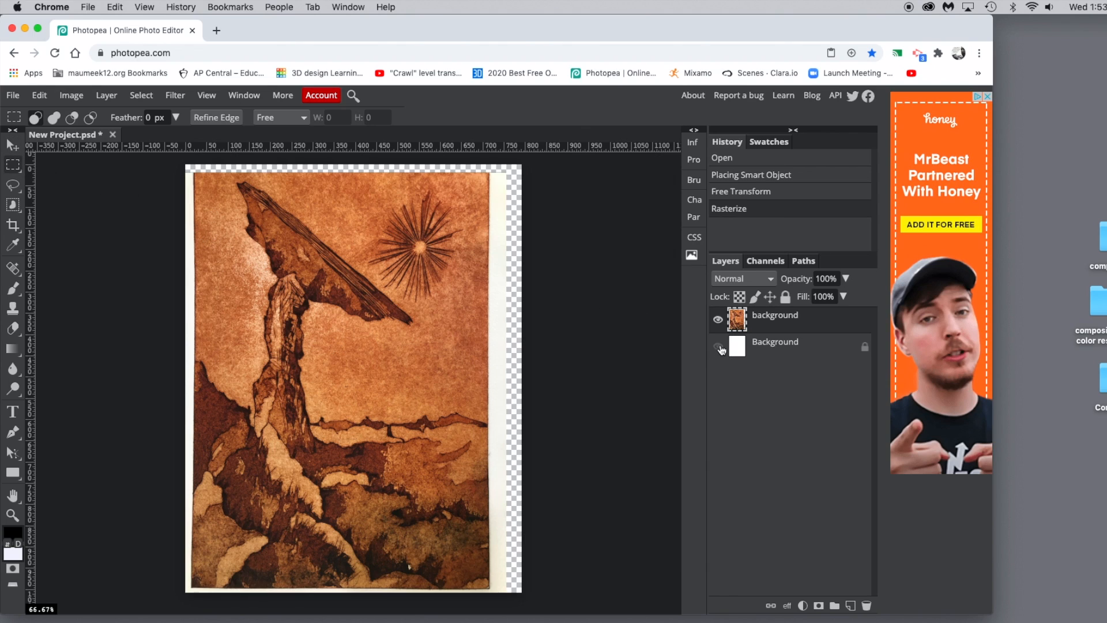
{"action": "left_click", "coordinate": [803, 344]}
{"action": "left_click", "coordinate": [781, 317]}
{"action": "left_click", "coordinate": [718, 346]}
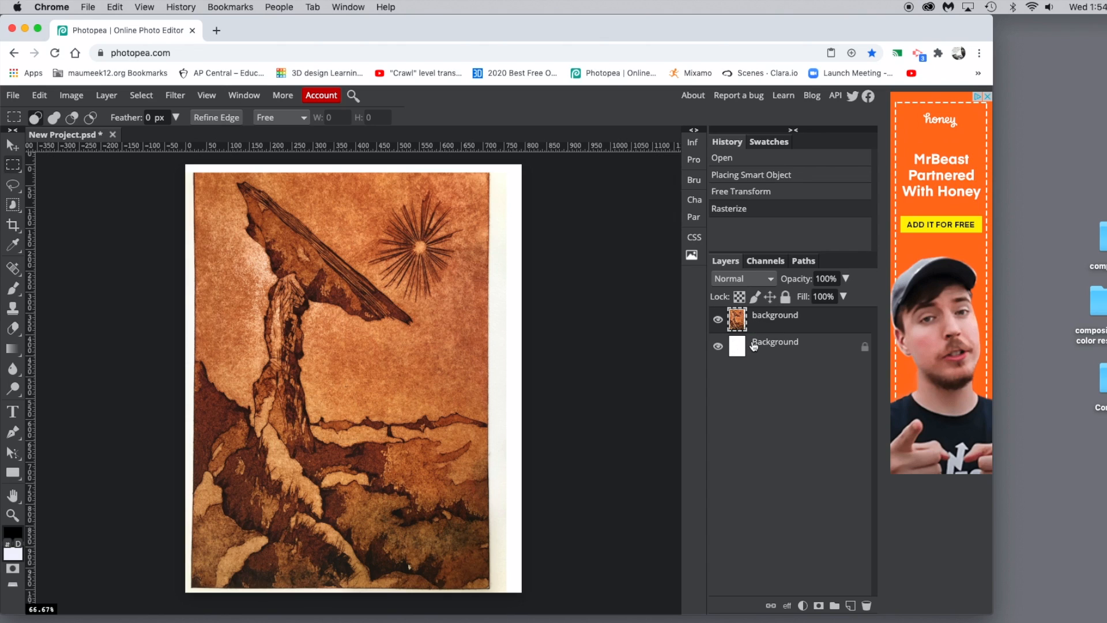
- Reposition the image layer and scale it to about 114% width and 104% height so its pale borders extend beyond the canvas
{"action": "left_click", "coordinate": [13, 144]}
{"action": "mouse_move", "coordinate": [248, 255]}
{"action": "left_mouse_down"}
{"action": "mouse_move", "coordinate": [267, 264]}
{"action": "mouse_move", "coordinate": [258, 252]}
{"action": "left_mouse_up"}
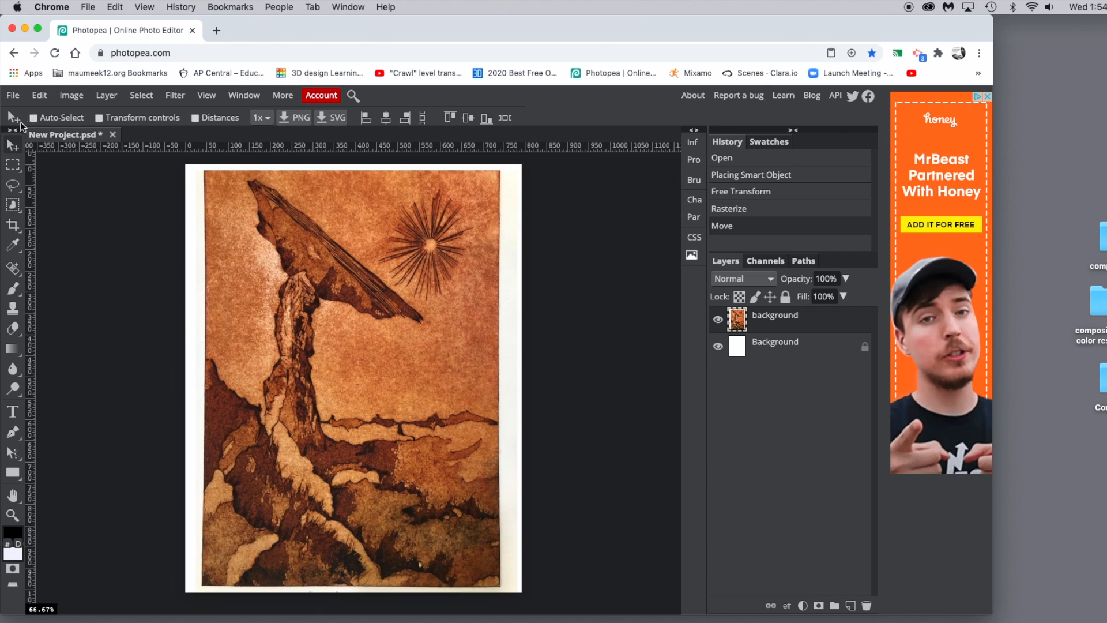
{"action": "left_click", "coordinate": [39, 95]}
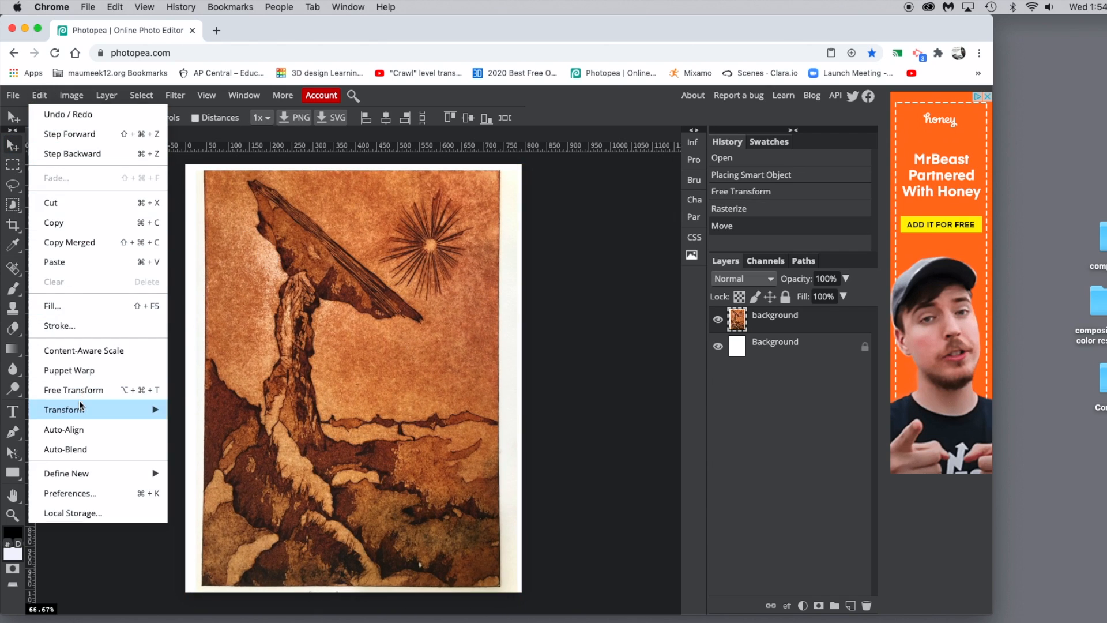
{"action": "mouse_move", "coordinate": [148, 409]}
{"action": "left_click", "coordinate": [199, 419]}
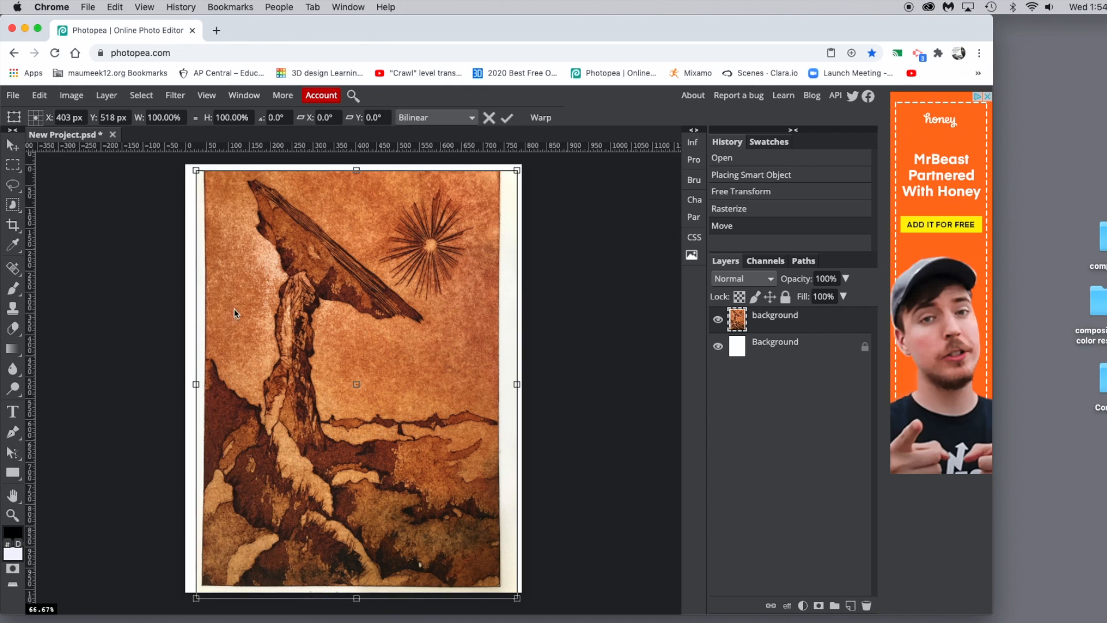
{"action": "left_click_drag", "start_coordinate": [196, 171], "coordinate": [190, 162]}
{"action": "left_click_drag", "start_coordinate": [188, 379], "coordinate": [176, 380]}
{"action": "left_click_drag", "start_coordinate": [517, 381], "coordinate": [542, 383]}
{"action": "left_click_drag", "start_coordinate": [358, 598], "coordinate": [359, 606]}
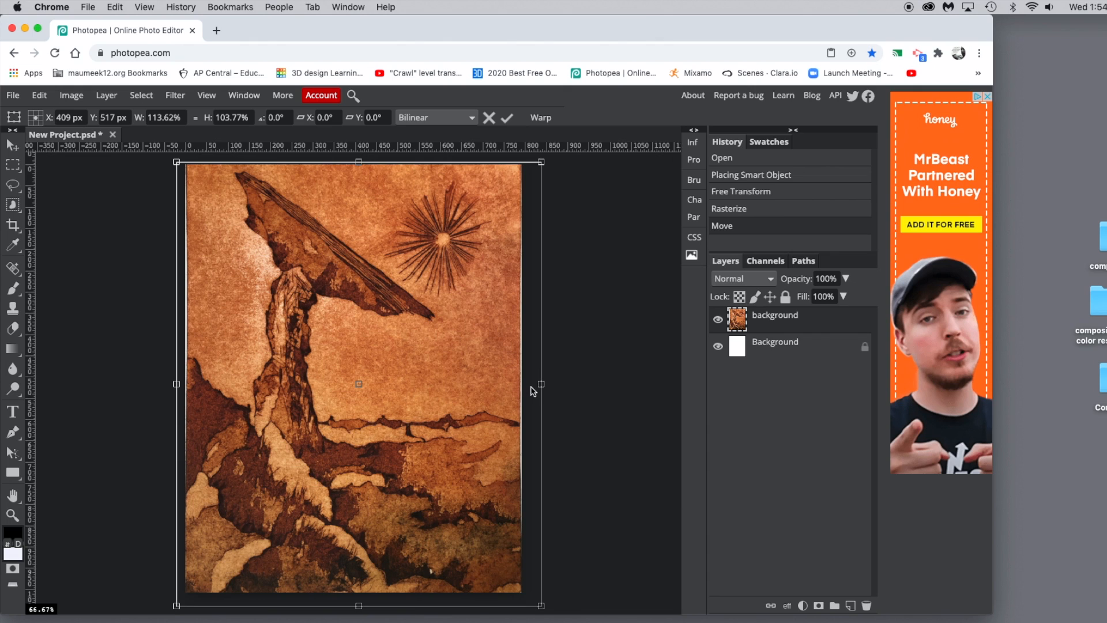
{"action": "left_click_drag", "start_coordinate": [541, 384], "coordinate": [543, 385]}
{"action": "left_click", "coordinate": [13, 167]}
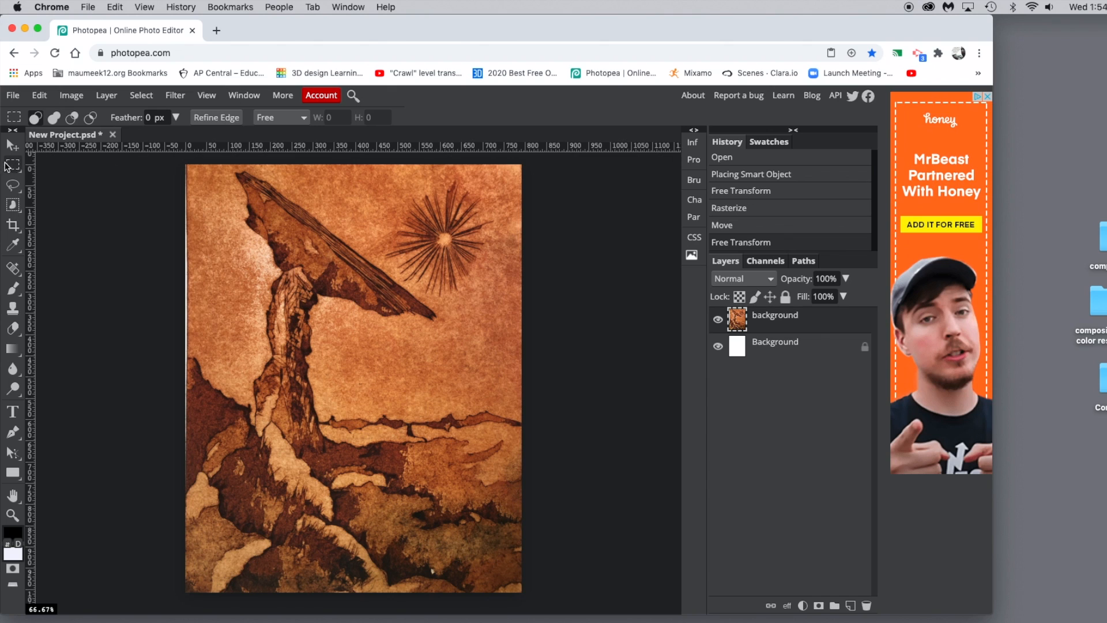
- Select the full canvas area with a rectangular marquee and crop the image to it
{"action": "left_click_drag", "start_coordinate": [184, 164], "coordinate": [522, 594]}
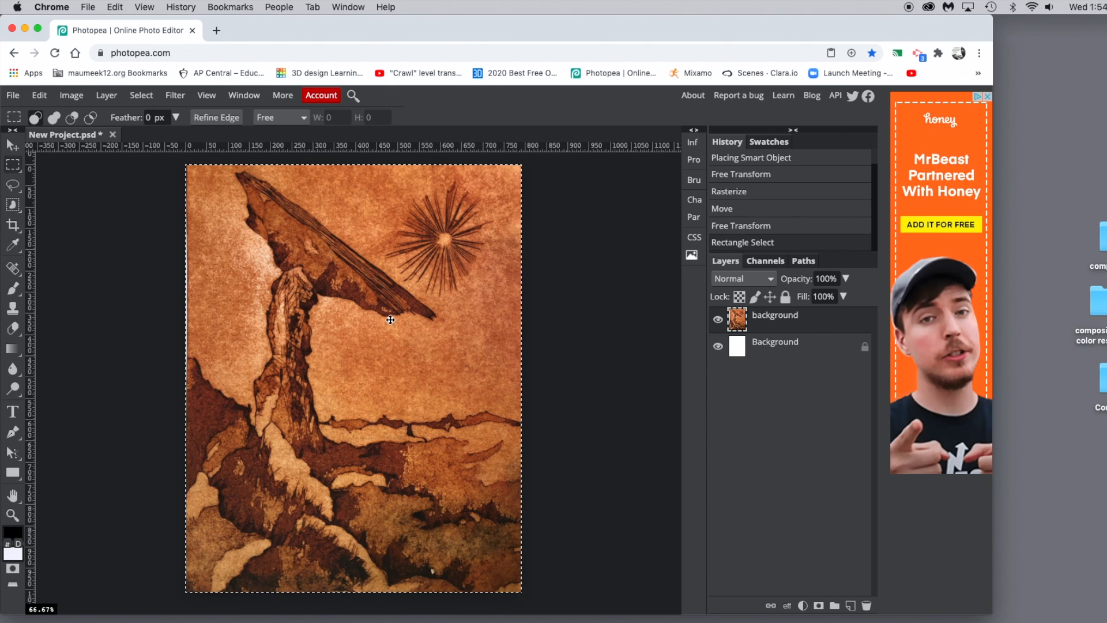
{"action": "left_click", "coordinate": [83, 99]}
{"action": "left_click", "coordinate": [87, 281]}
- Convert the image layer to grayscale with a Black & White adjustment and clear the selection
{"action": "left_click", "coordinate": [72, 95]}
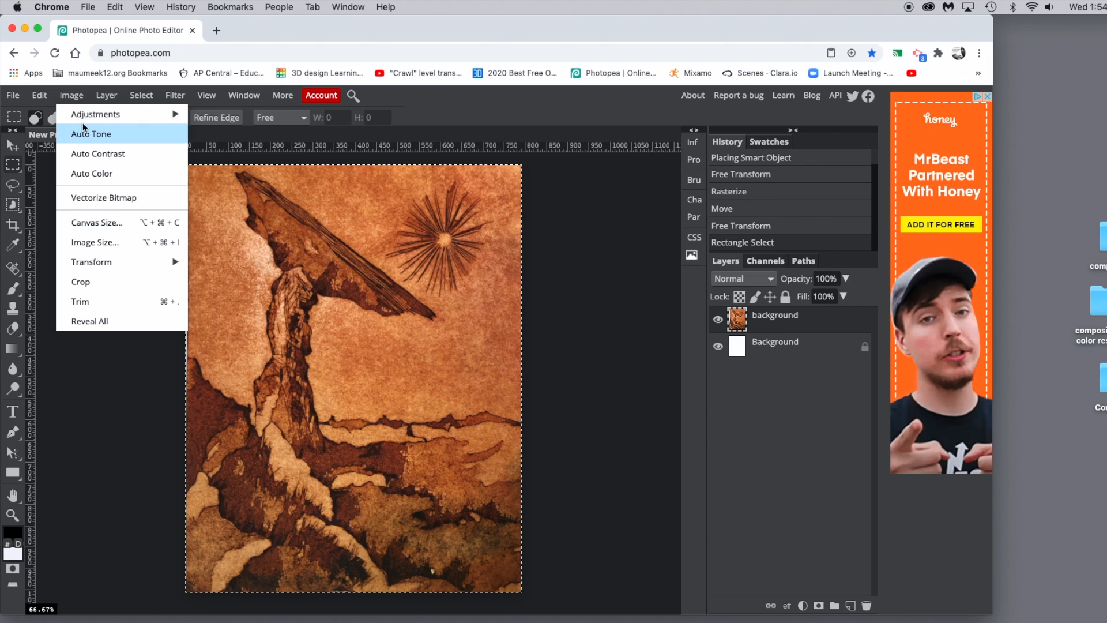
{"action": "mouse_move", "coordinate": [88, 118]}
{"action": "left_click", "coordinate": [209, 257]}
{"action": "left_click_drag", "start_coordinate": [282, 196], "coordinate": [767, 125]}
{"action": "left_click", "coordinate": [810, 157]}
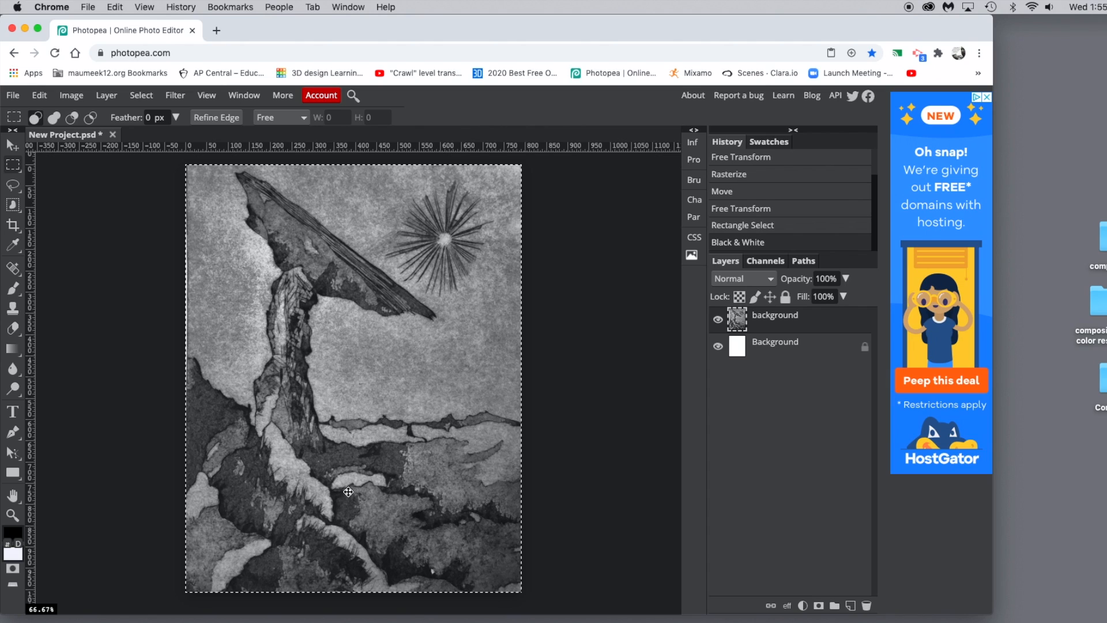
{"action": "left_click", "coordinate": [268, 523]}
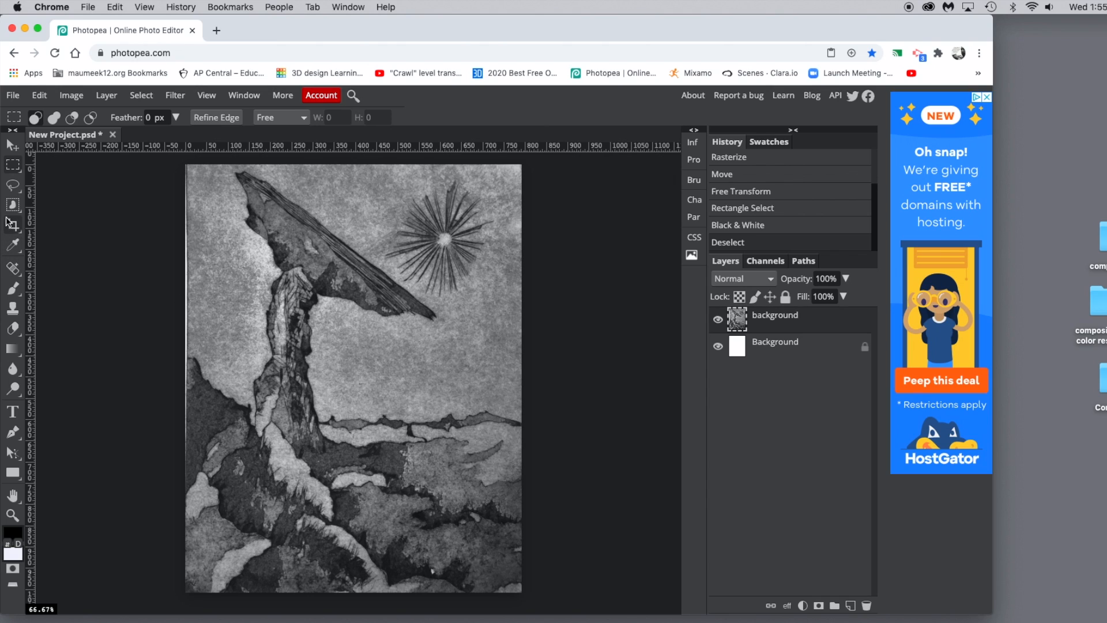
- Outline the sky around the rock formation and above the horizon with the Magnetic Lasso, and copy it onto a new layer
{"action": "right_click", "coordinate": [12, 186]}
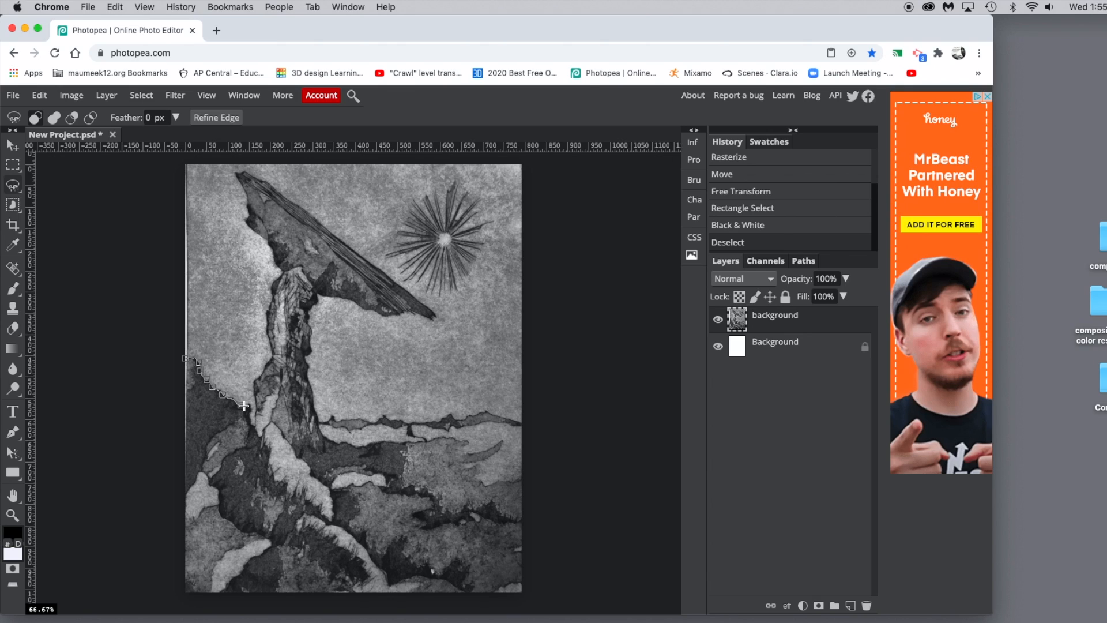
{"action": "mouse_move", "coordinate": [255, 413]}
{"action": "left_mouse_down"}
{"action": "mouse_move", "coordinate": [285, 268]}
{"action": "mouse_move", "coordinate": [246, 222]}
{"action": "mouse_move", "coordinate": [244, 191]}
{"action": "mouse_move", "coordinate": [261, 179]}
{"action": "mouse_move", "coordinate": [325, 220]}
{"action": "mouse_move", "coordinate": [436, 317]}
{"action": "mouse_move", "coordinate": [348, 299]}
{"action": "mouse_move", "coordinate": [310, 309]}
{"action": "mouse_move", "coordinate": [312, 383]}
{"action": "mouse_move", "coordinate": [334, 419]}
{"action": "mouse_move", "coordinate": [379, 423]}
{"action": "mouse_move", "coordinate": [478, 415]}
{"action": "mouse_move", "coordinate": [530, 314]}
{"action": "mouse_move", "coordinate": [524, 197]}
{"action": "mouse_move", "coordinate": [495, 164]}
{"action": "mouse_move", "coordinate": [191, 165]}
{"action": "mouse_move", "coordinate": [185, 357]}
{"action": "left_mouse_up"}
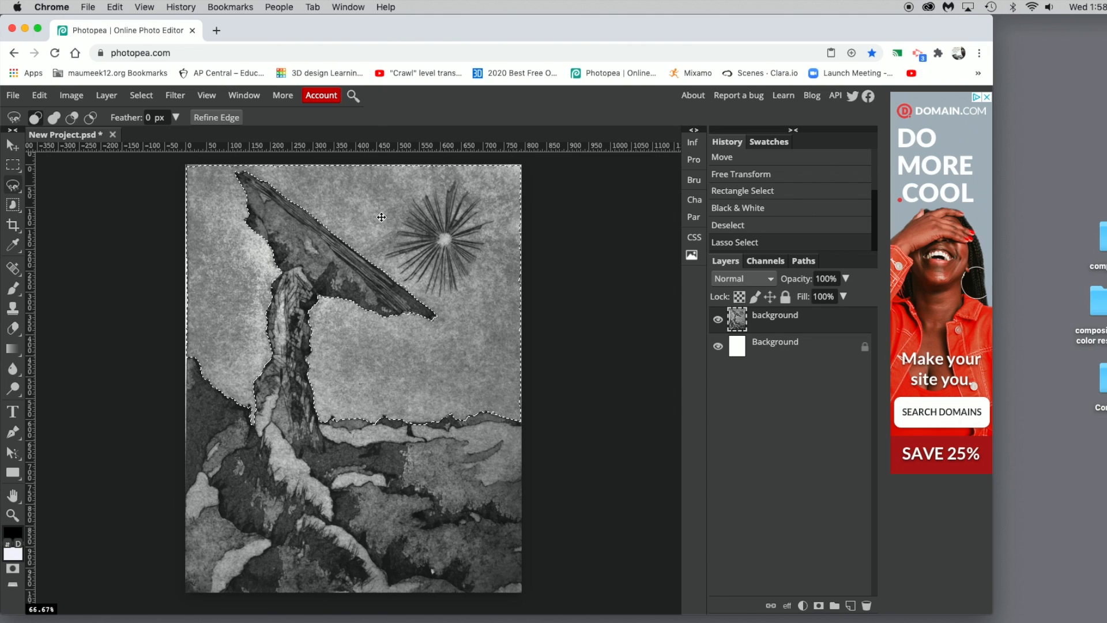
{"action": "left_click", "coordinate": [39, 95]}
{"action": "left_click", "coordinate": [48, 217]}
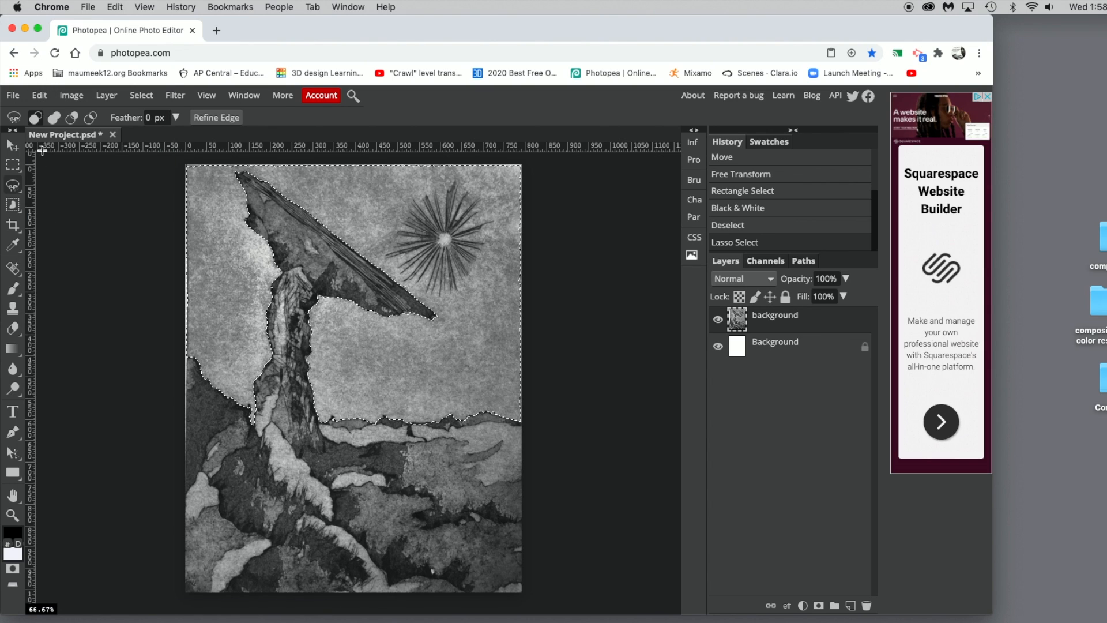
{"action": "left_click", "coordinate": [39, 95]}
{"action": "left_click", "coordinate": [51, 260]}
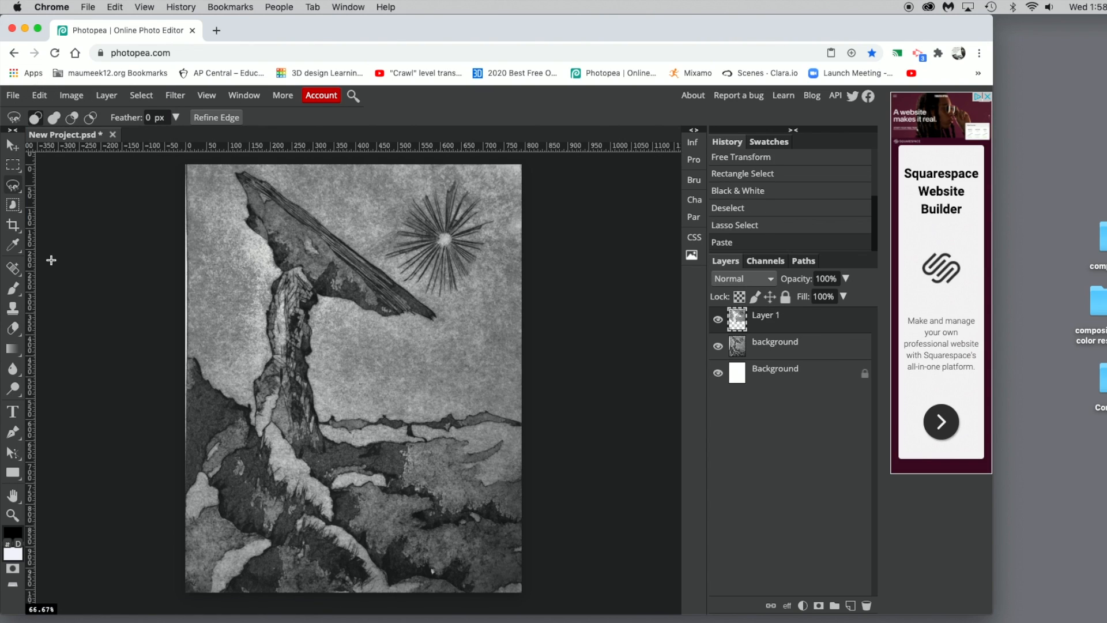
- Rename the pasted layer as sky
{"action": "double_click", "coordinate": [764, 316]}
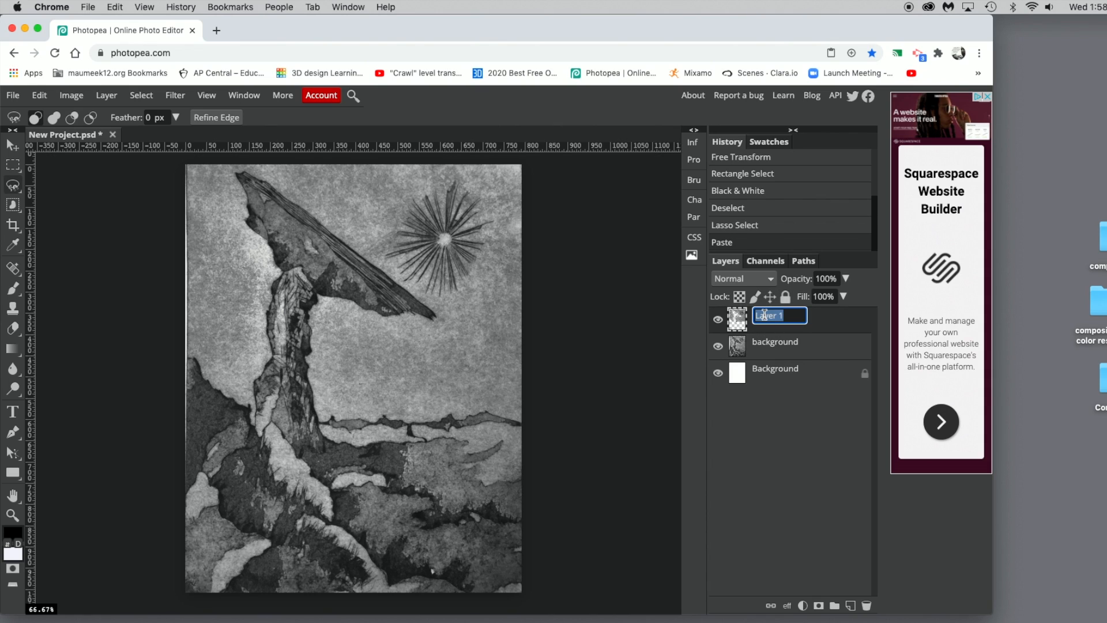
{"action": "type", "text": "sky"}
{"action": "key", "text": "Return"}
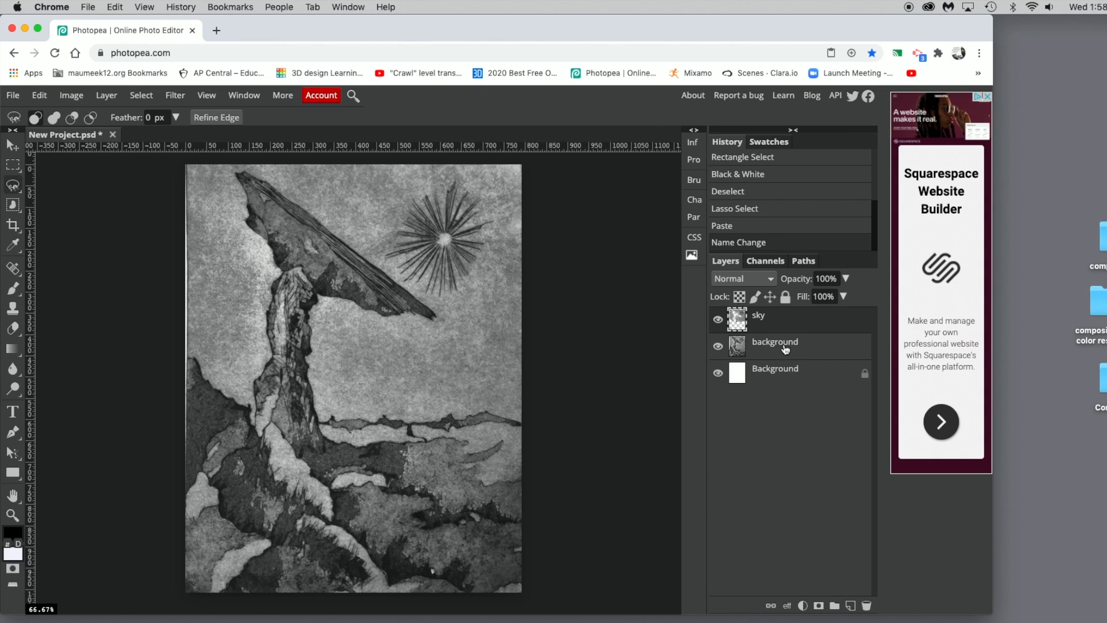
- On the background image layer, trace the foreground rocks down to the canvas edges with the Magnetic Lasso and copy the selected area
{"action": "left_click", "coordinate": [775, 349]}
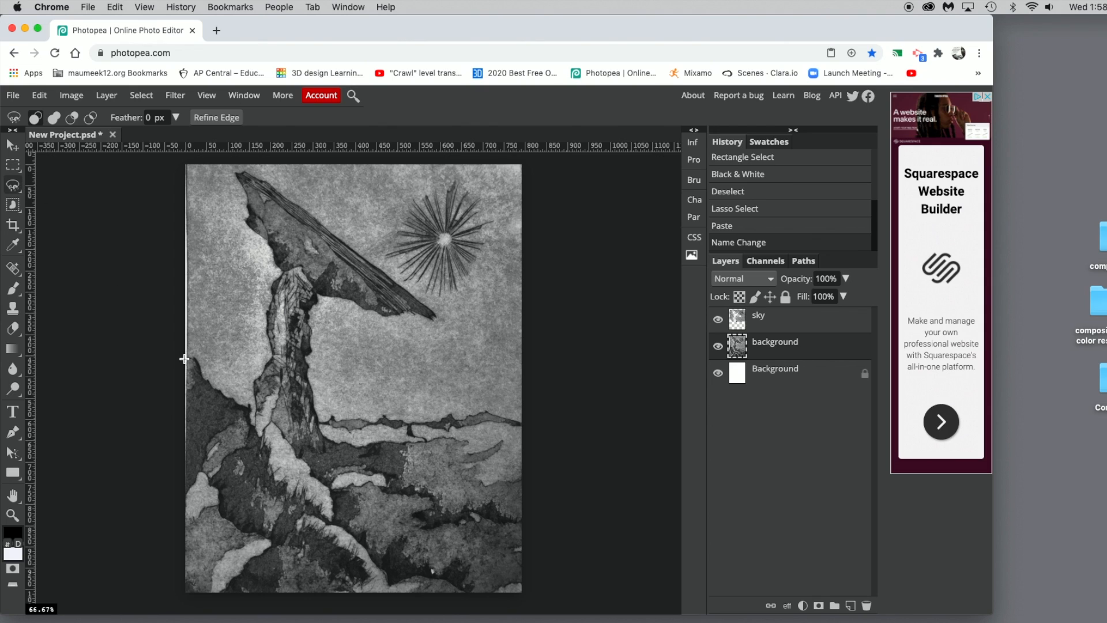
{"action": "left_click", "coordinate": [200, 372]}
{"action": "left_click", "coordinate": [204, 383]}
{"action": "left_click", "coordinate": [230, 403]}
{"action": "left_click", "coordinate": [245, 410]}
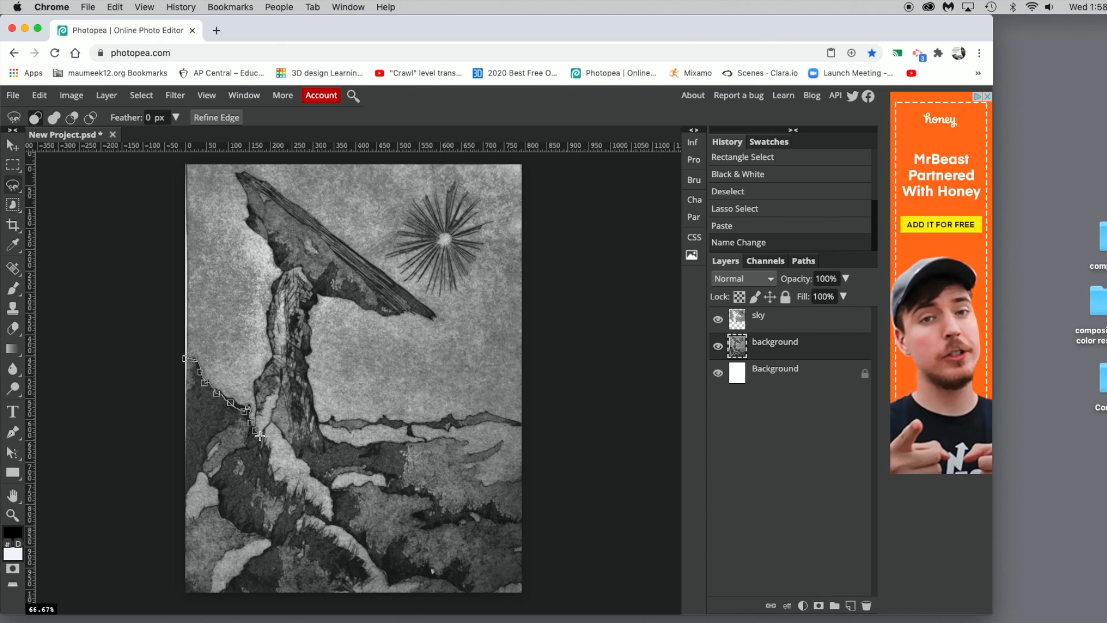
{"action": "left_click", "coordinate": [273, 421]}
{"action": "left_click", "coordinate": [313, 476]}
{"action": "left_click", "coordinate": [326, 487]}
{"action": "left_click", "coordinate": [332, 504]}
{"action": "left_click", "coordinate": [339, 500]}
{"action": "left_click", "coordinate": [372, 483]}
{"action": "left_click", "coordinate": [388, 487]}
{"action": "left_click", "coordinate": [393, 492]}
{"action": "left_click", "coordinate": [434, 507]}
{"action": "left_click", "coordinate": [418, 512]}
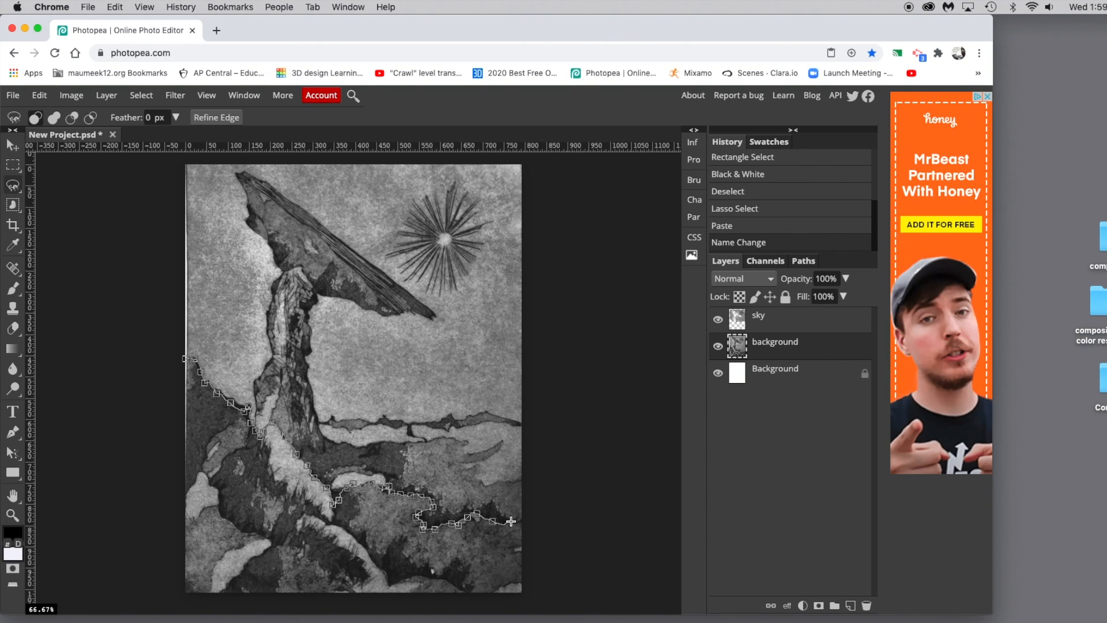
{"action": "left_click", "coordinate": [531, 591]}
{"action": "left_click", "coordinate": [441, 601]}
{"action": "left_click", "coordinate": [401, 601]}
{"action": "left_click", "coordinate": [355, 603]}
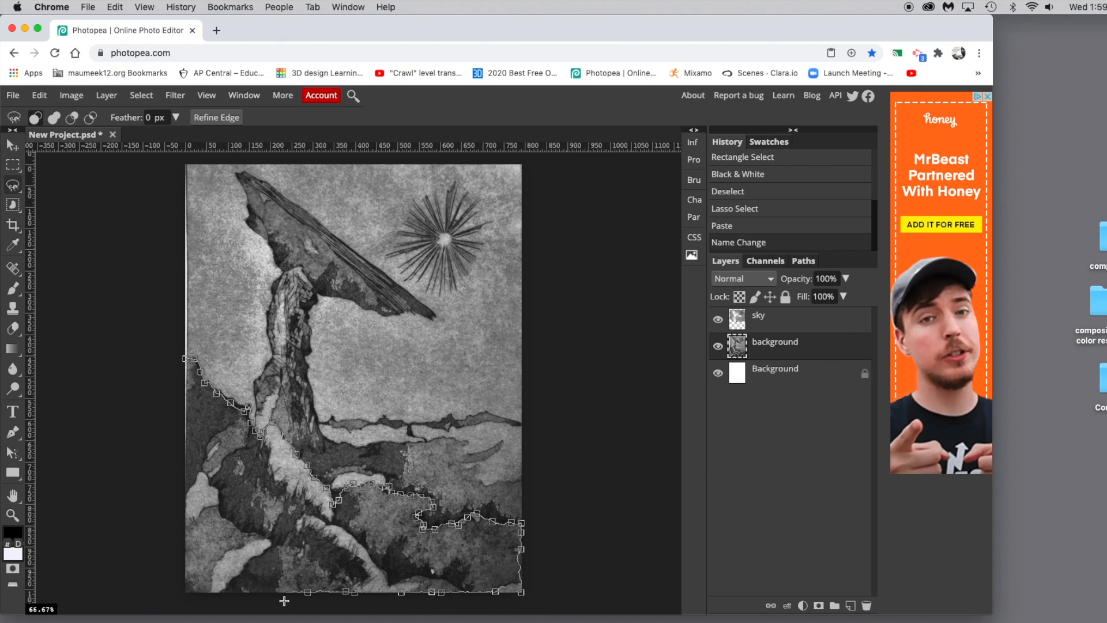
{"action": "left_click", "coordinate": [208, 594]}
{"action": "left_click", "coordinate": [186, 594]}
{"action": "left_click", "coordinate": [180, 532]}
{"action": "left_click", "coordinate": [180, 487]}
{"action": "left_click", "coordinate": [181, 430]}
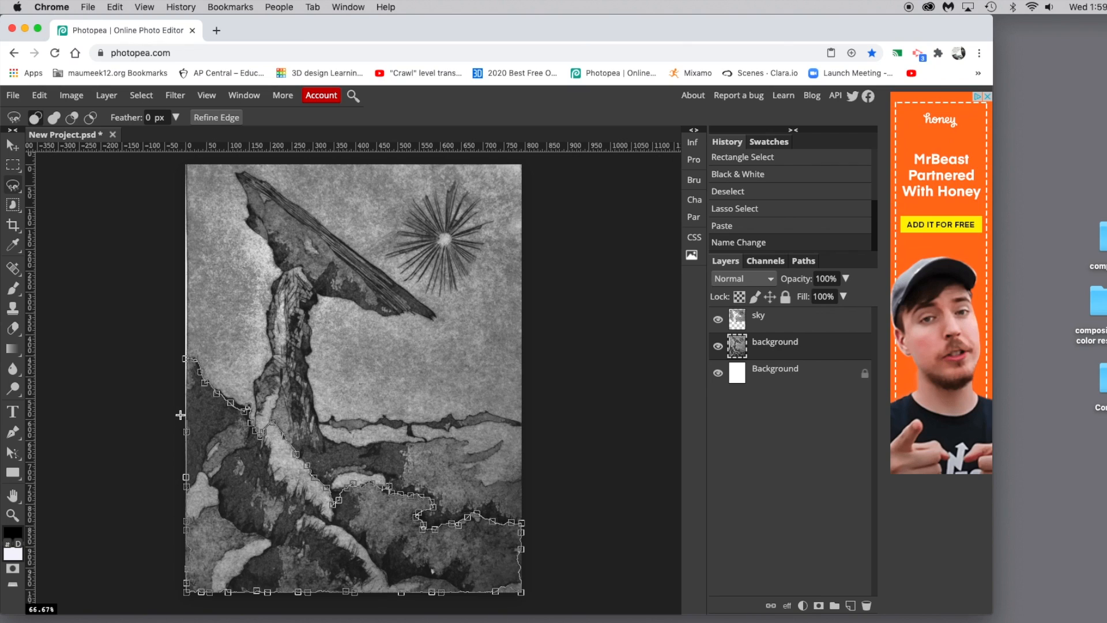
{"action": "left_click", "coordinate": [180, 365]}
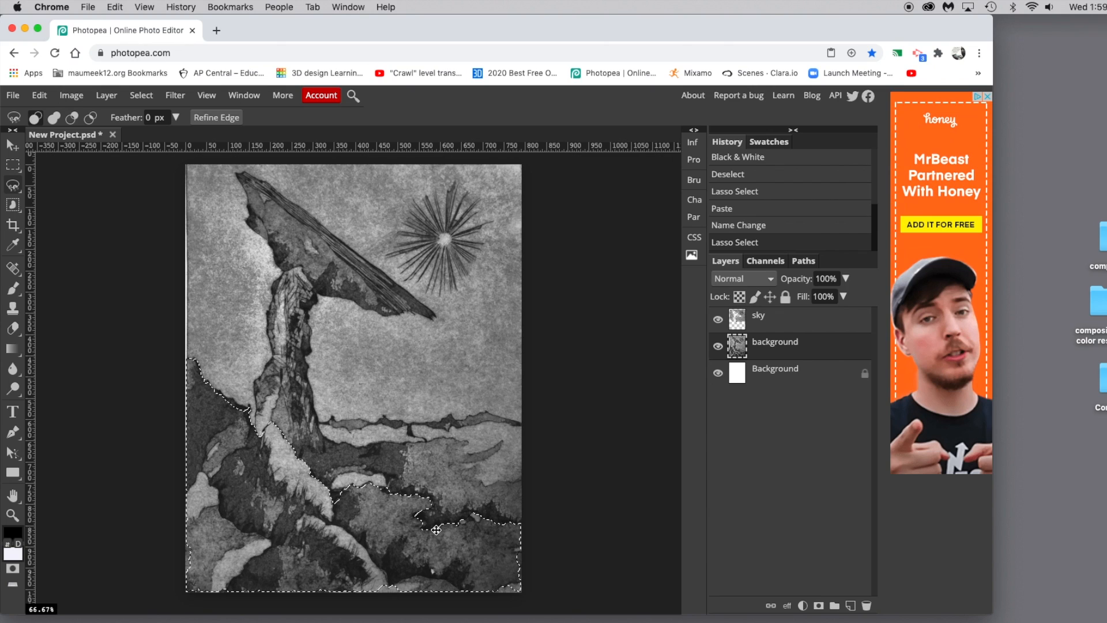
{"action": "left_click", "coordinate": [39, 95]}
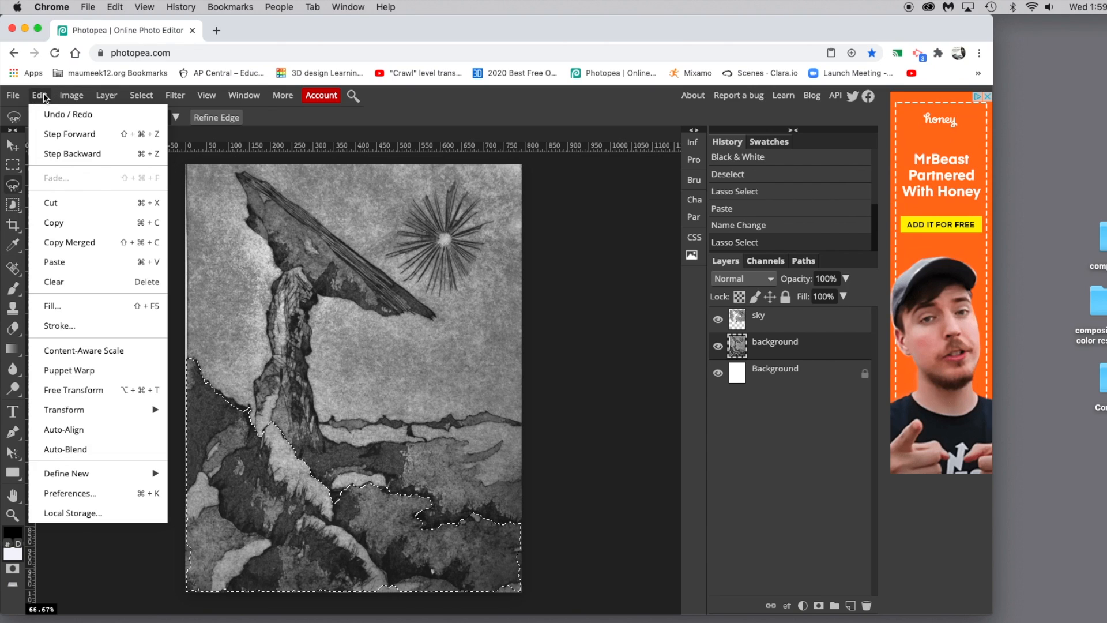
{"action": "left_click", "coordinate": [55, 223]}
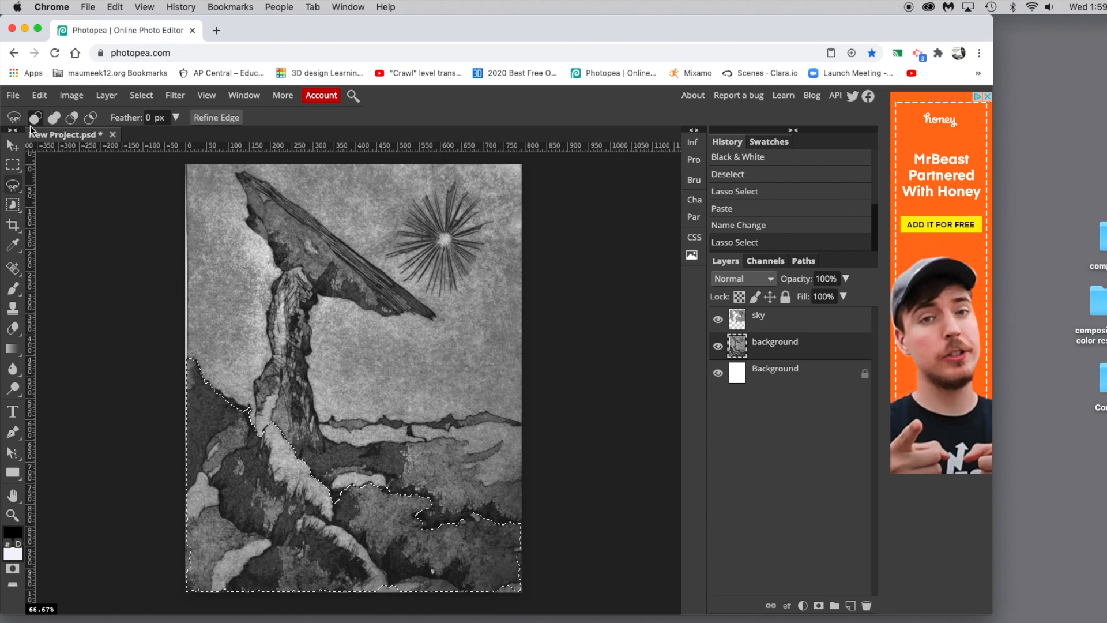
- Paste the copied rocks onto a new layer and rename it as foreground
{"action": "left_click", "coordinate": [39, 95]}
{"action": "left_click", "coordinate": [55, 256]}
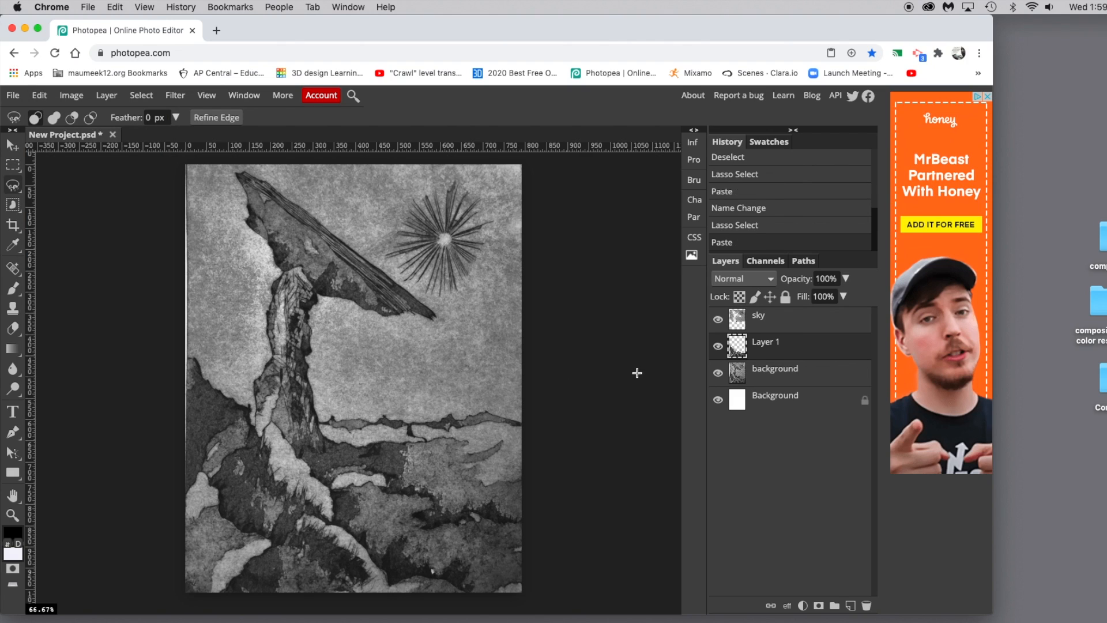
{"action": "double_click", "coordinate": [760, 344]}
{"action": "type", "text": "f"}
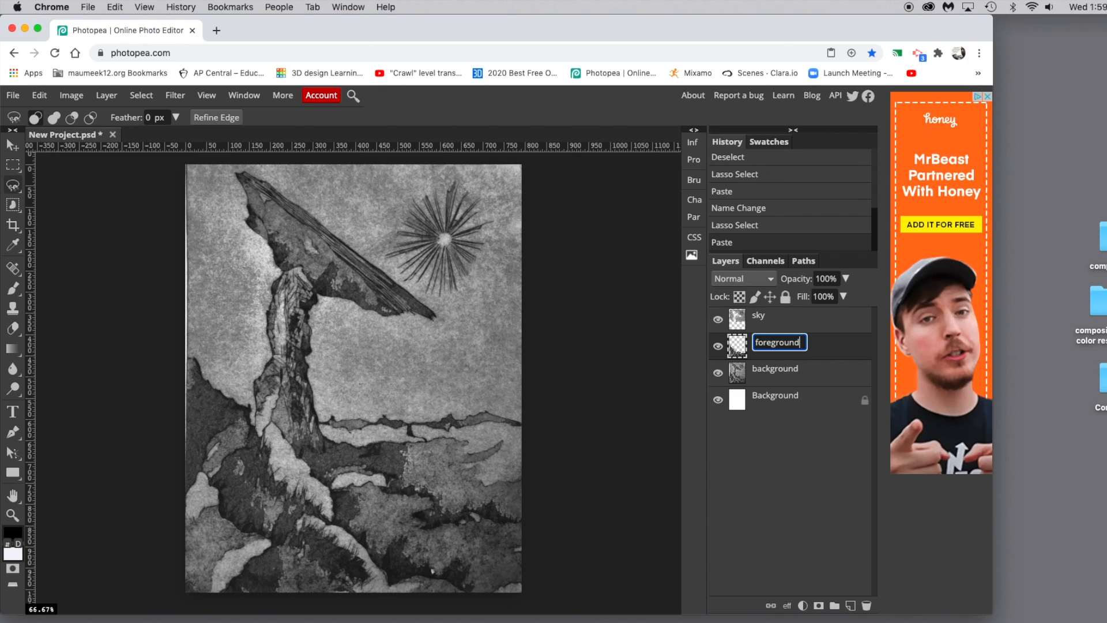
{"action": "type", "text": "oreground"}
- Rename the lowercase background image layer as middleground
{"action": "left_click", "coordinate": [764, 370]}
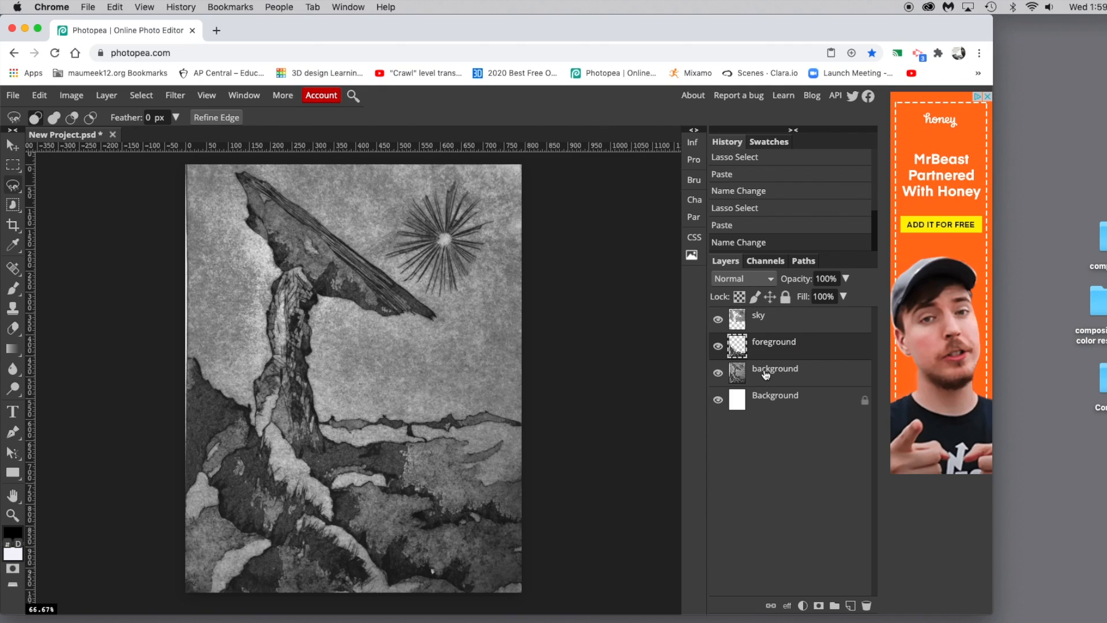
{"action": "double_click", "coordinate": [764, 370]}
{"action": "type", "text": "m"}
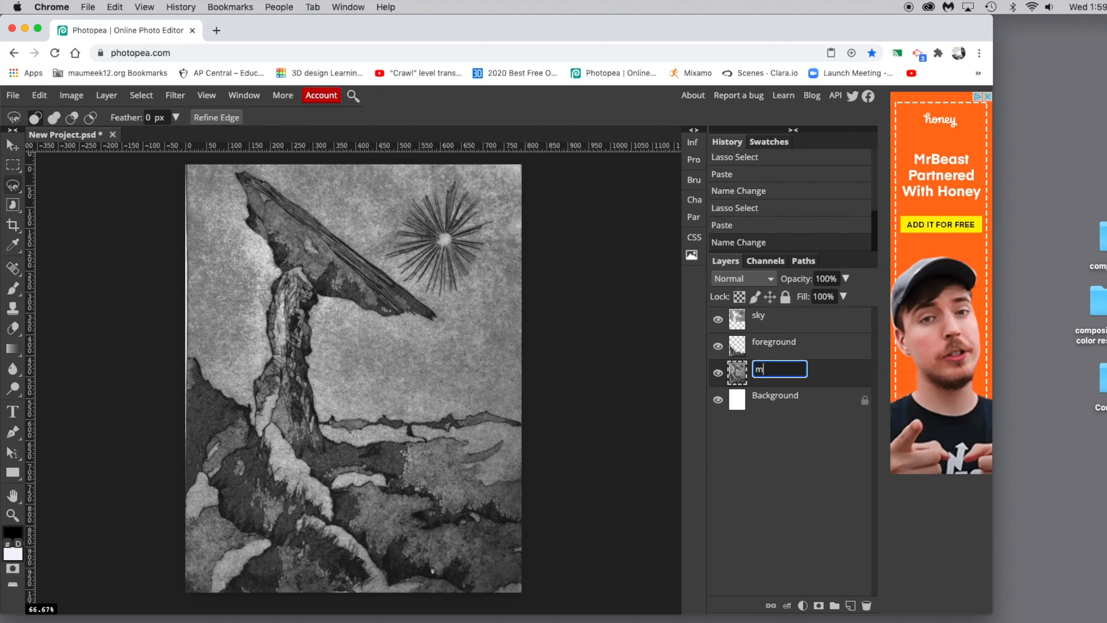
{"action": "type", "text": "iddleground"}
{"action": "key", "text": "Return"}
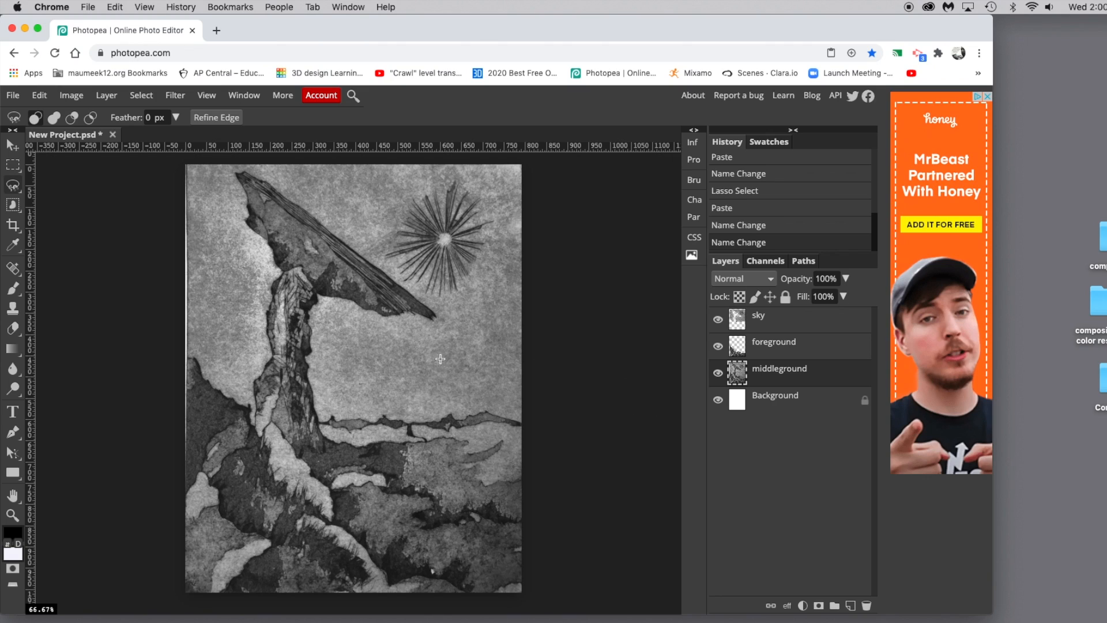
- Apply a Gaussian Blur with a 4.9 px radius to the sky layer
{"action": "left_click", "coordinate": [775, 320]}
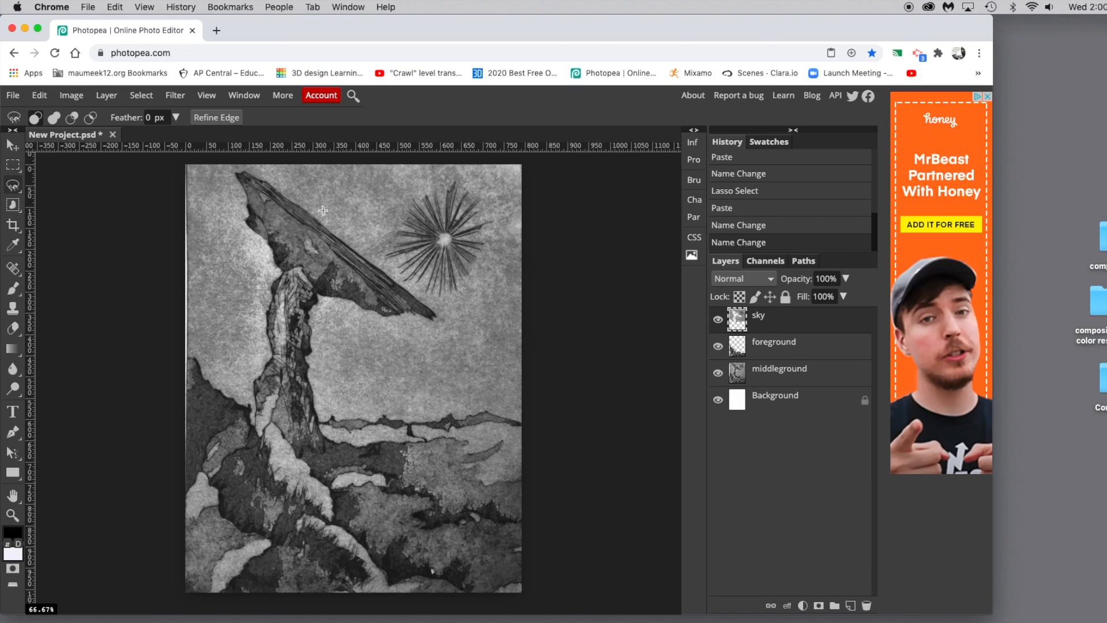
{"action": "left_click", "coordinate": [171, 96]}
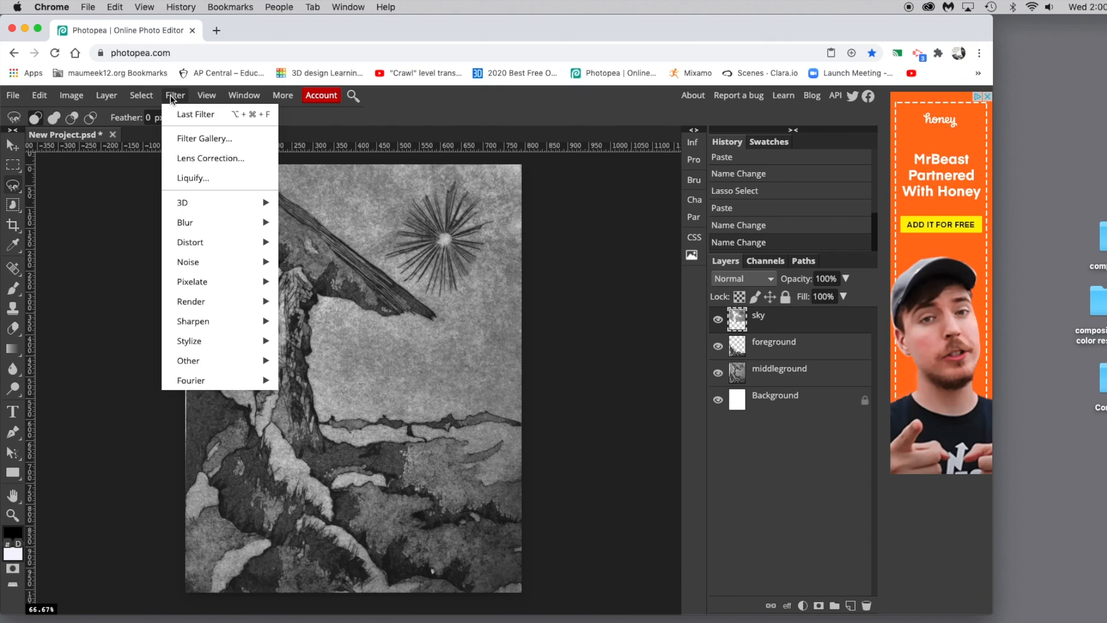
{"action": "mouse_move", "coordinate": [190, 223]}
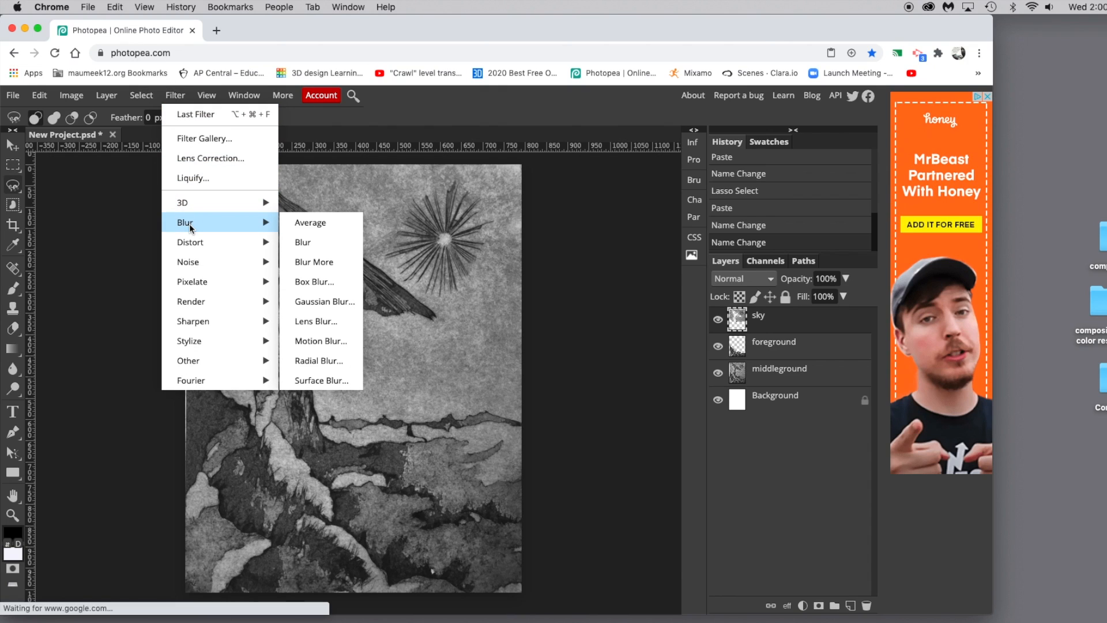
{"action": "left_click", "coordinate": [310, 301]}
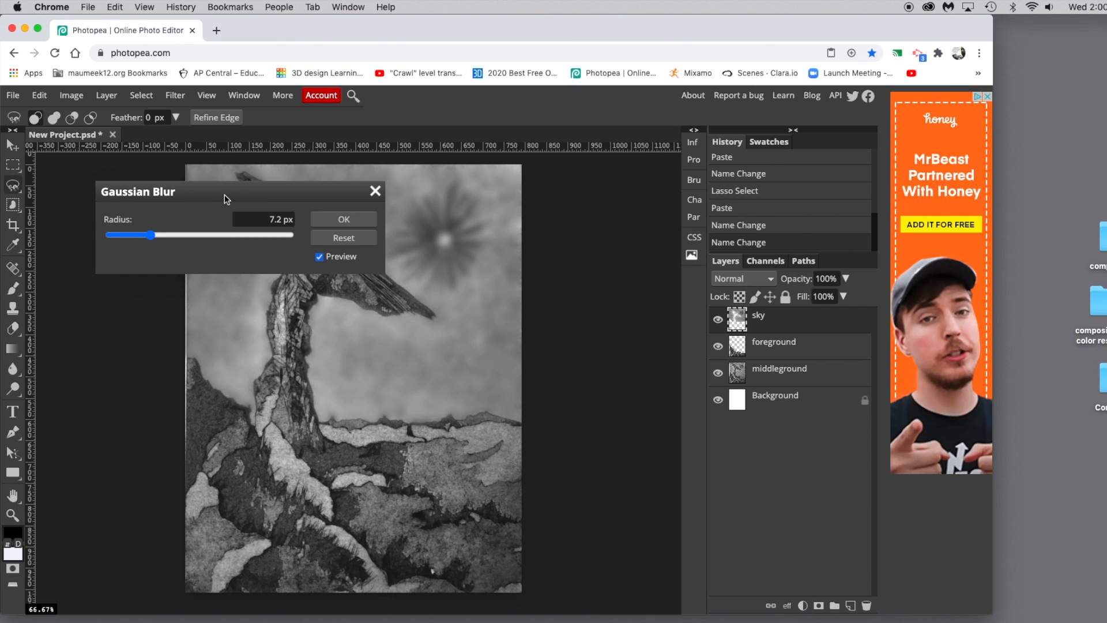
{"action": "left_click_drag", "start_coordinate": [224, 195], "coordinate": [635, 98]}
{"action": "mouse_move", "coordinate": [563, 139]}
{"action": "left_mouse_down"}
{"action": "mouse_move", "coordinate": [542, 142]}
{"action": "mouse_move", "coordinate": [644, 139]}
{"action": "mouse_move", "coordinate": [541, 142]}
{"action": "mouse_move", "coordinate": [557, 142]}
{"action": "left_mouse_up"}
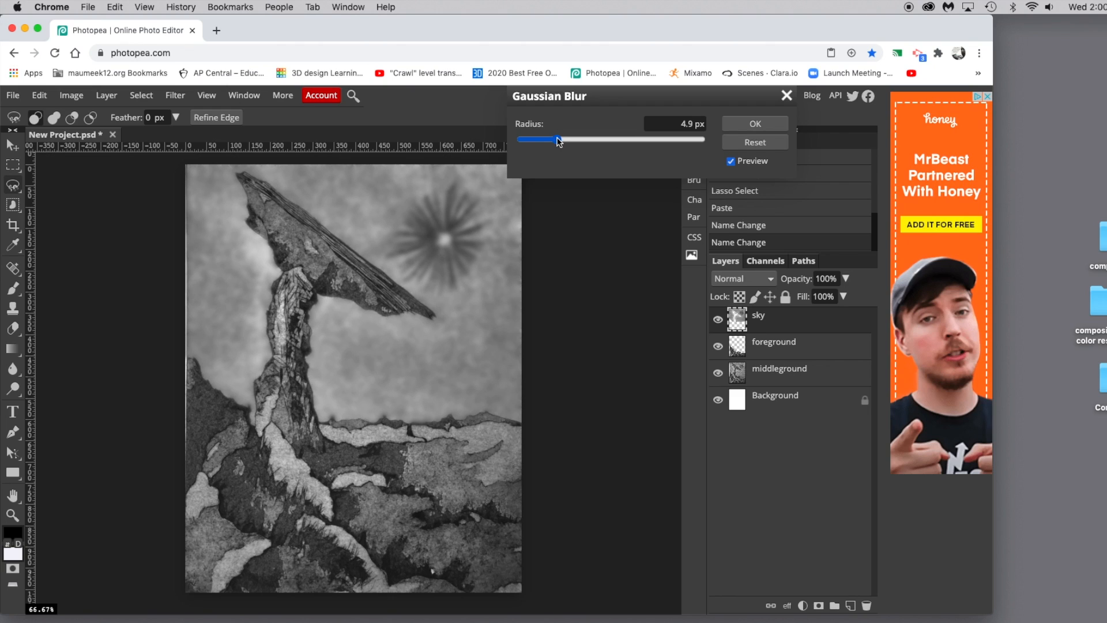
{"action": "key", "text": "Return"}
- Move the foreground layer below the middleground layer
{"action": "left_click_drag", "start_coordinate": [773, 345], "coordinate": [768, 378]}
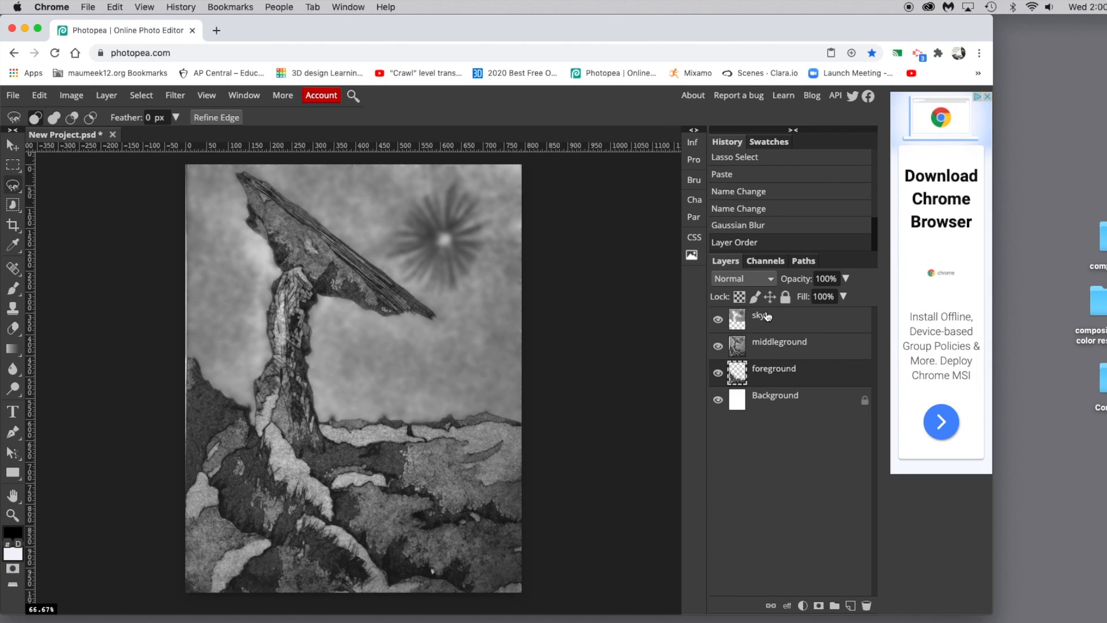
{"action": "left_click", "coordinate": [777, 348]}
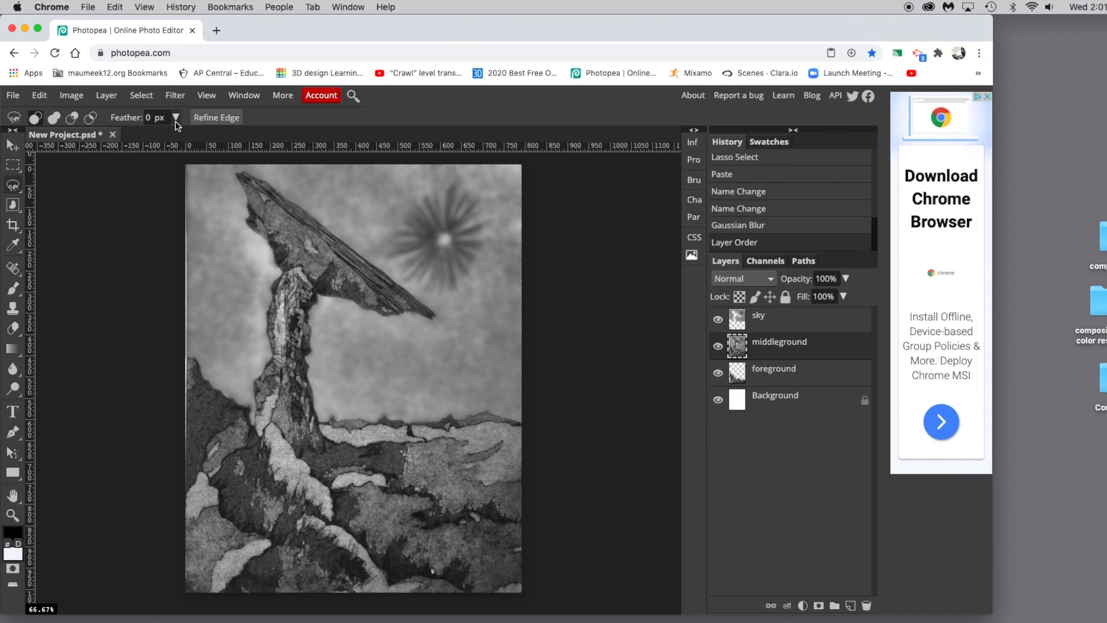
- Blur the sky layer again with a Gaussian Blur of 7.2 px radius
{"action": "left_click", "coordinate": [800, 318]}
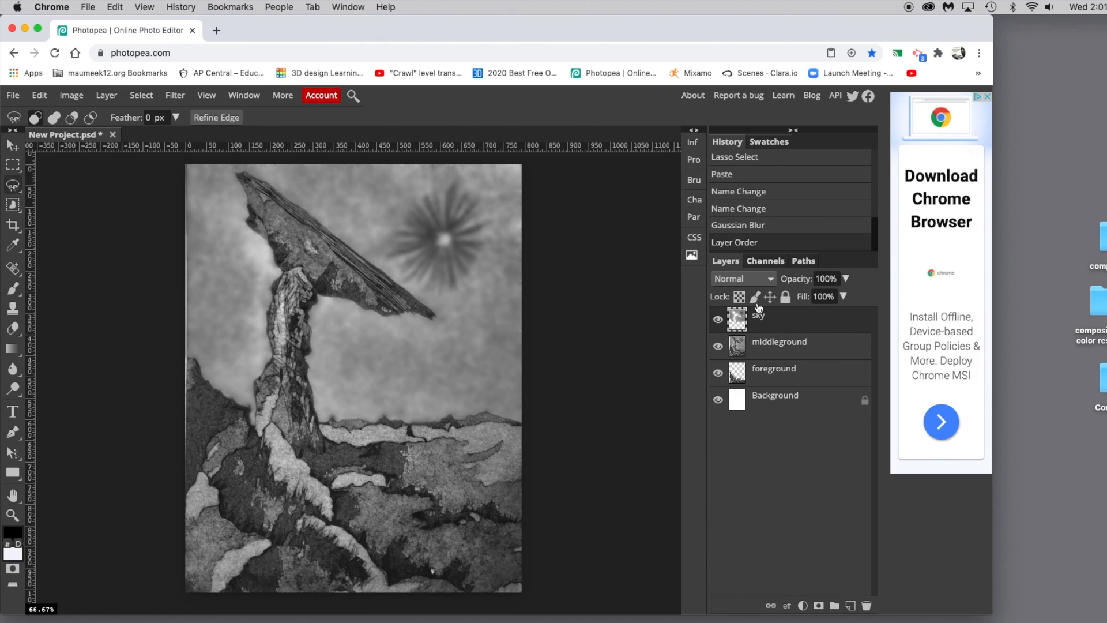
{"action": "left_click", "coordinate": [175, 95]}
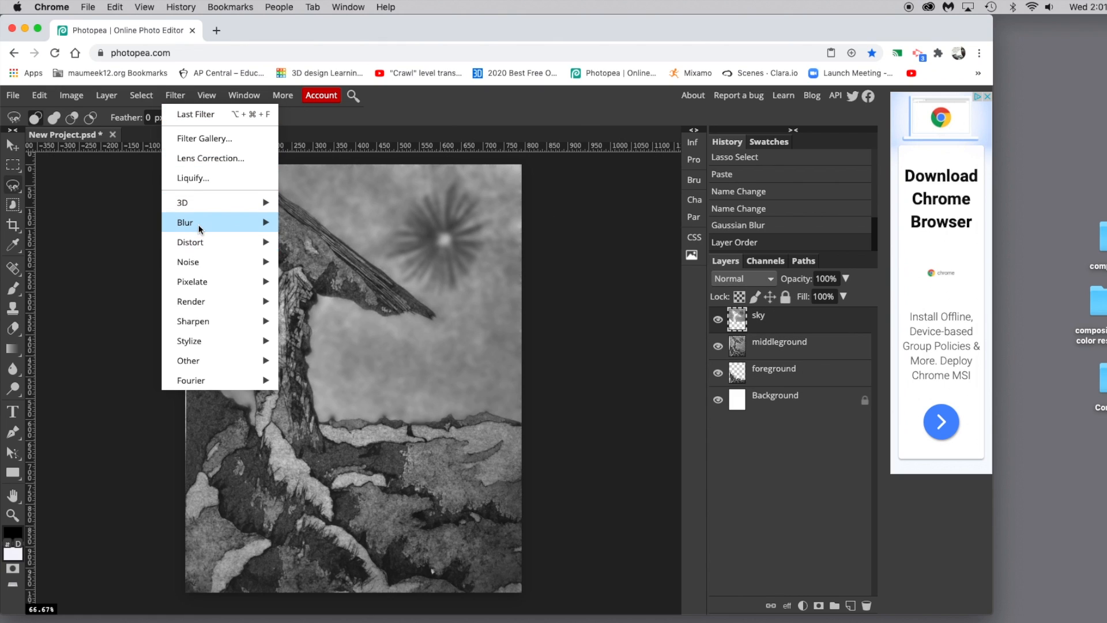
{"action": "mouse_move", "coordinate": [243, 228]}
{"action": "left_click", "coordinate": [318, 301]}
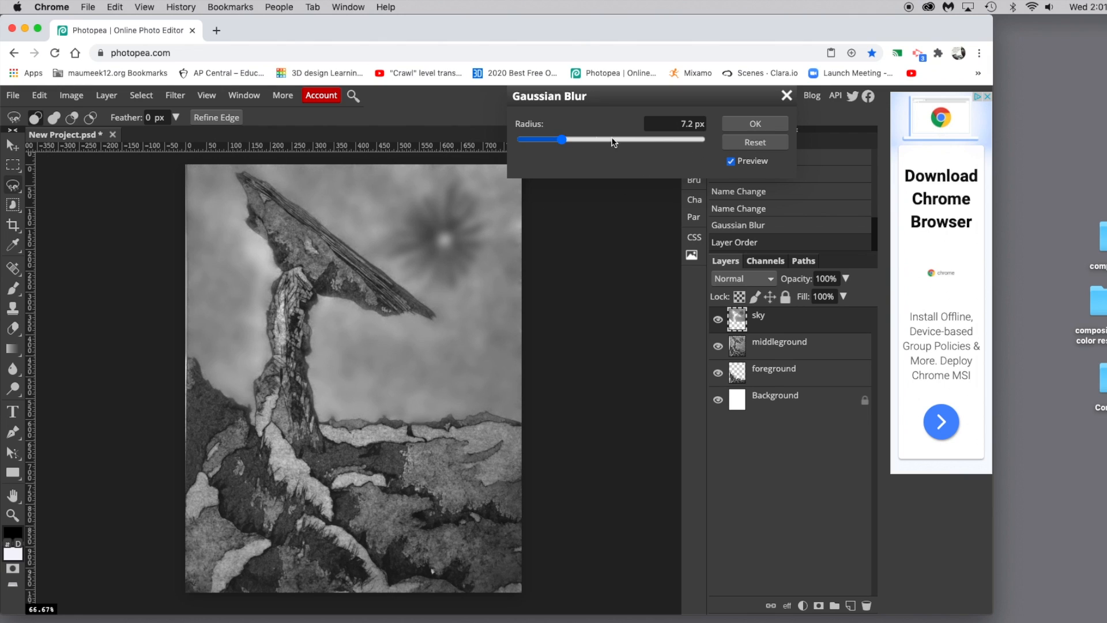
{"action": "left_click", "coordinate": [743, 123]}
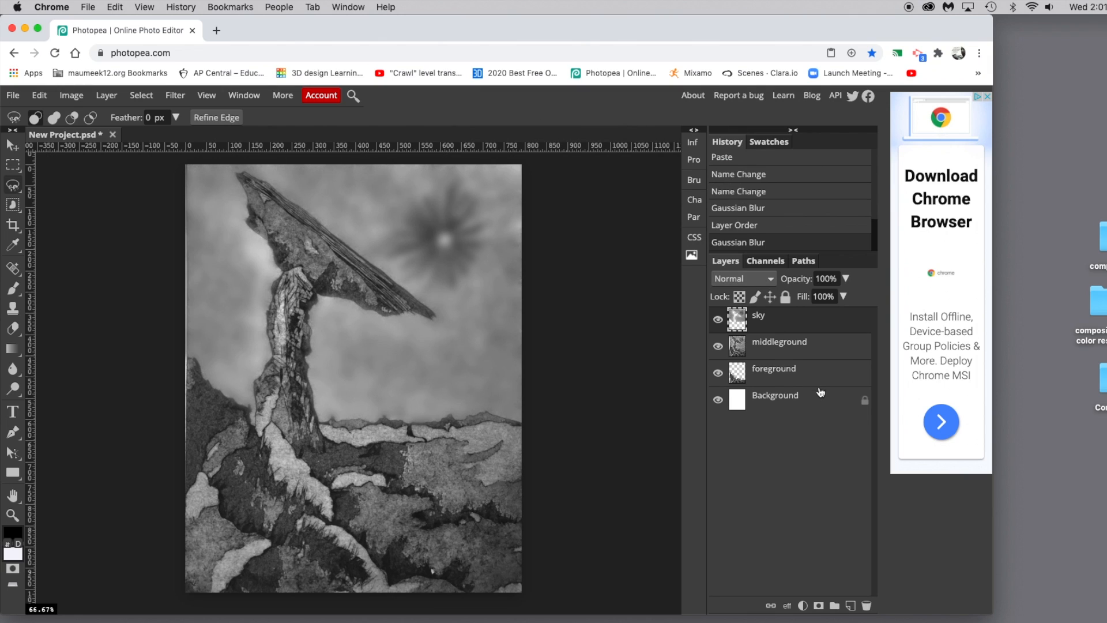
- Soften the middleground layer with a Gaussian Blur of 1.2 px radius
{"action": "left_click", "coordinate": [787, 346]}
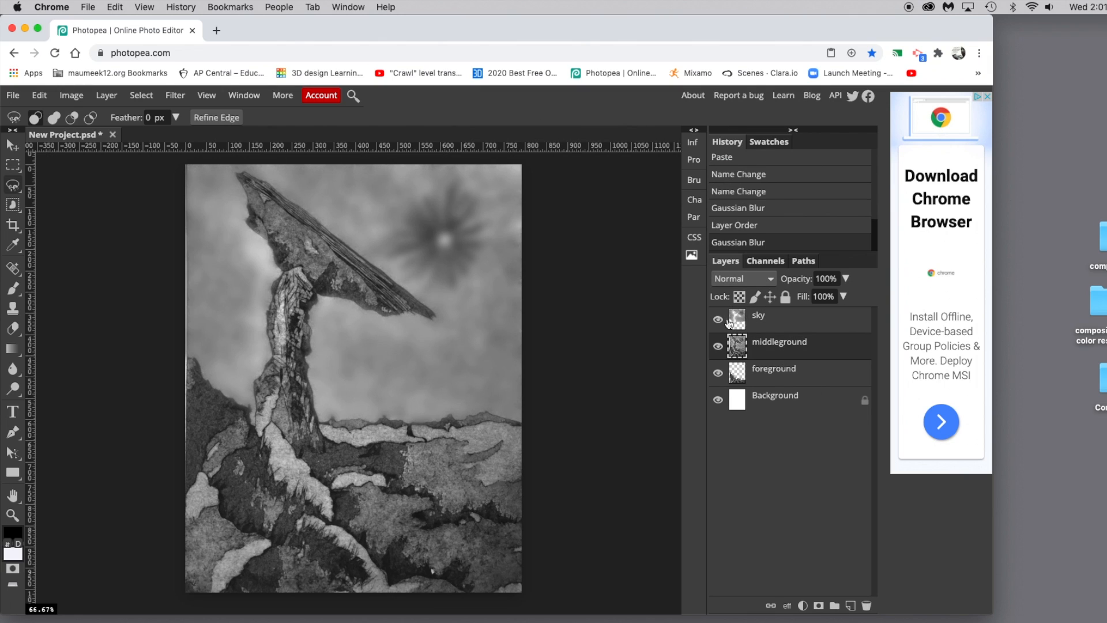
{"action": "left_click", "coordinate": [176, 96]}
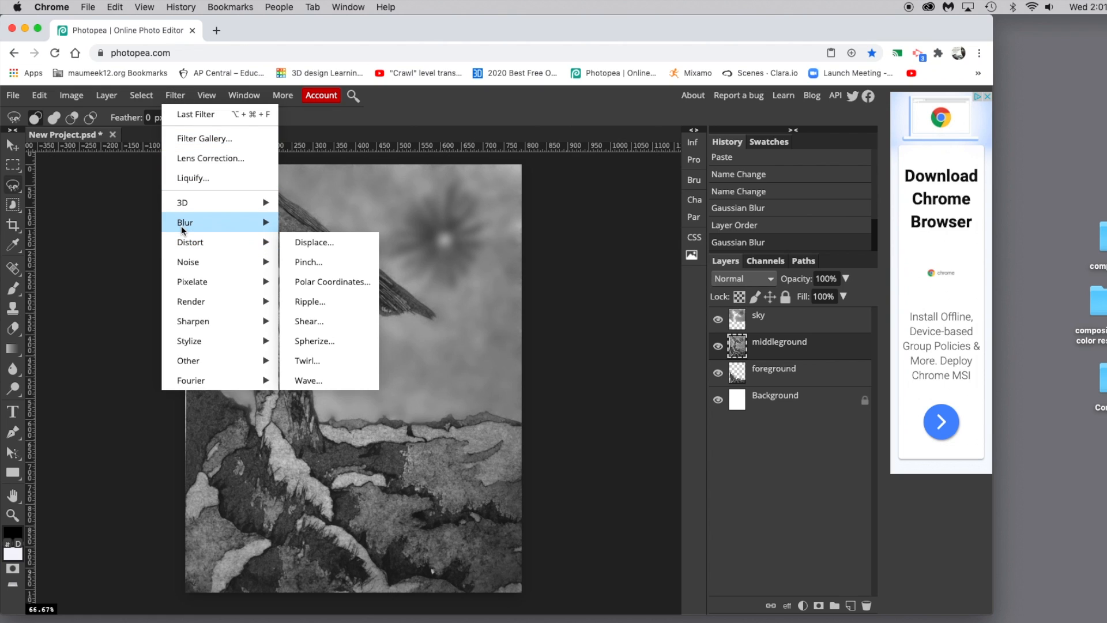
{"action": "mouse_move", "coordinate": [181, 226]}
{"action": "left_click", "coordinate": [313, 299]}
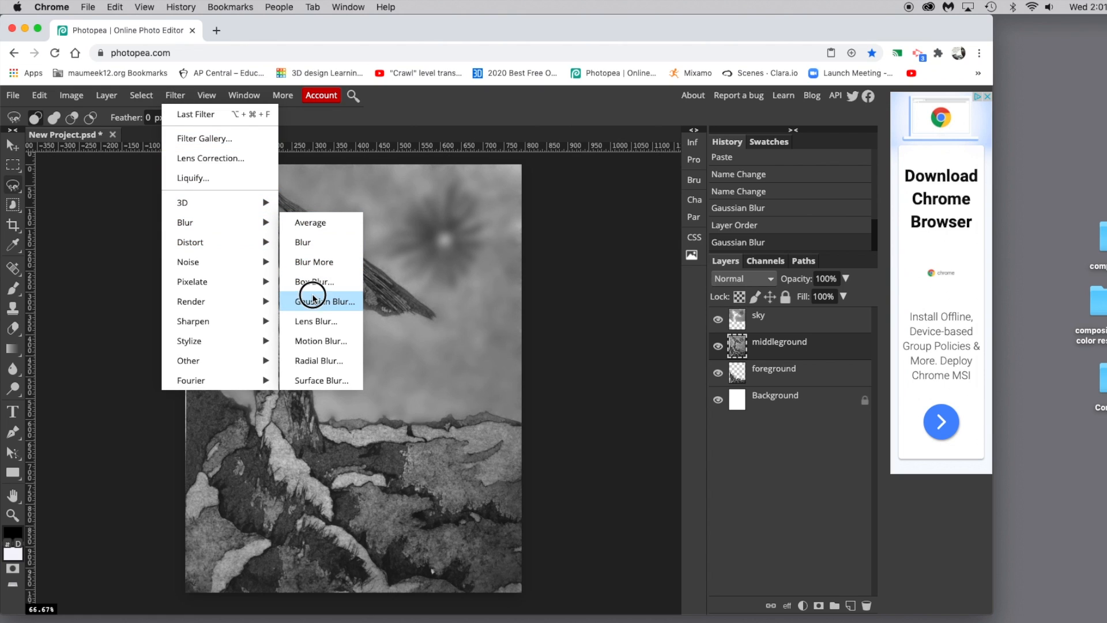
{"action": "left_click_drag", "start_coordinate": [564, 142], "coordinate": [542, 146]}
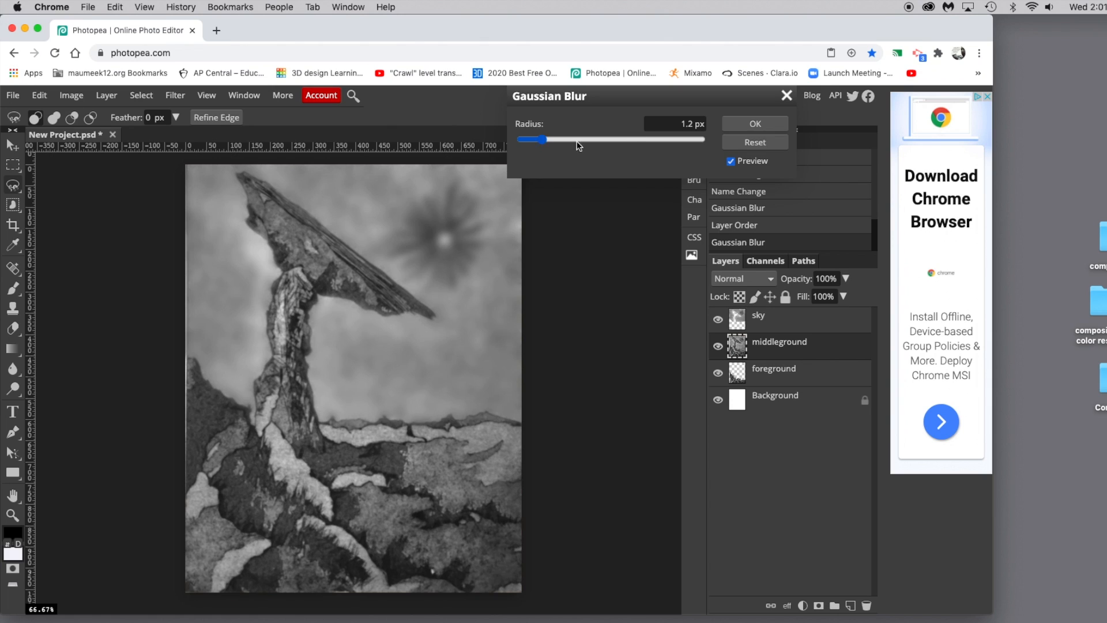
{"action": "left_click", "coordinate": [739, 124]}
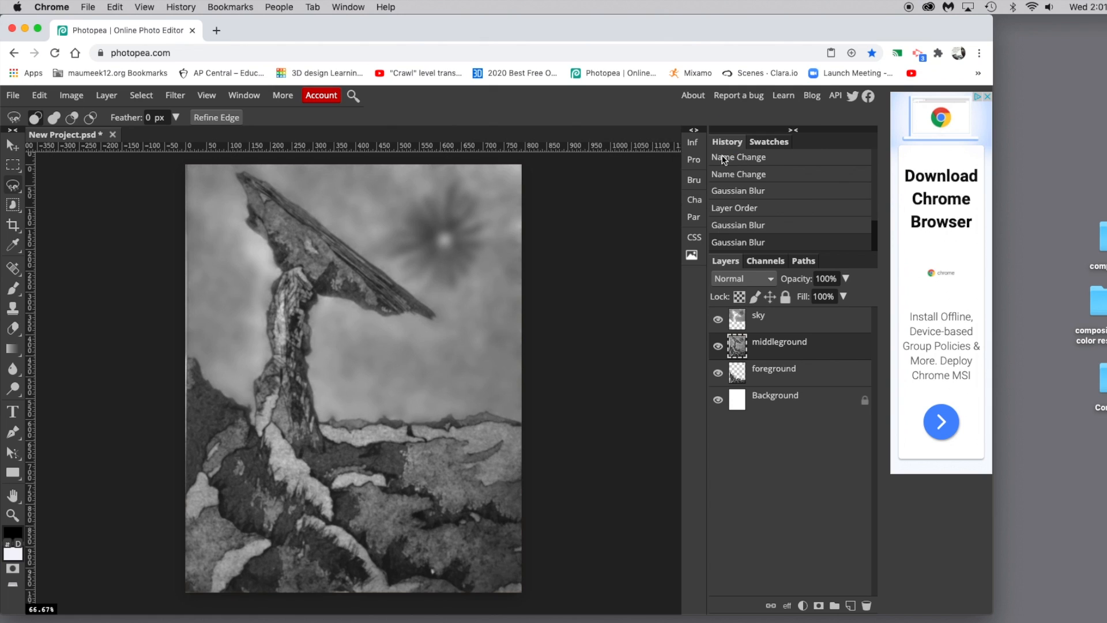
- Move the foreground layer above the middleground layer, directly under the sky layer
{"action": "left_click", "coordinate": [760, 377]}
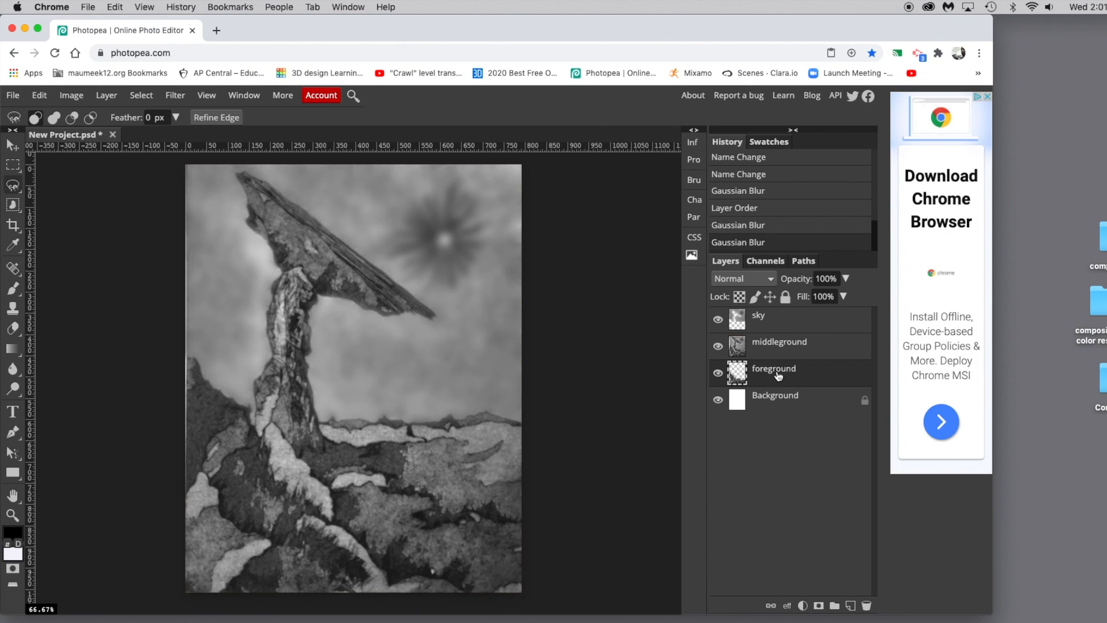
{"action": "left_click_drag", "start_coordinate": [778, 375], "coordinate": [770, 340]}
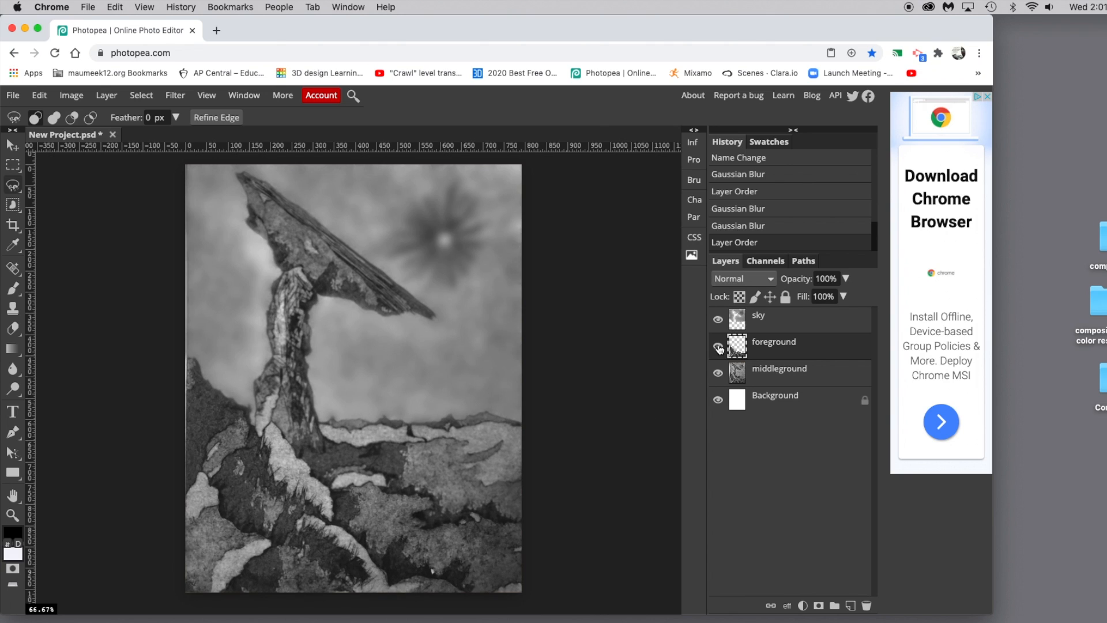
{"action": "left_click", "coordinate": [759, 381]}
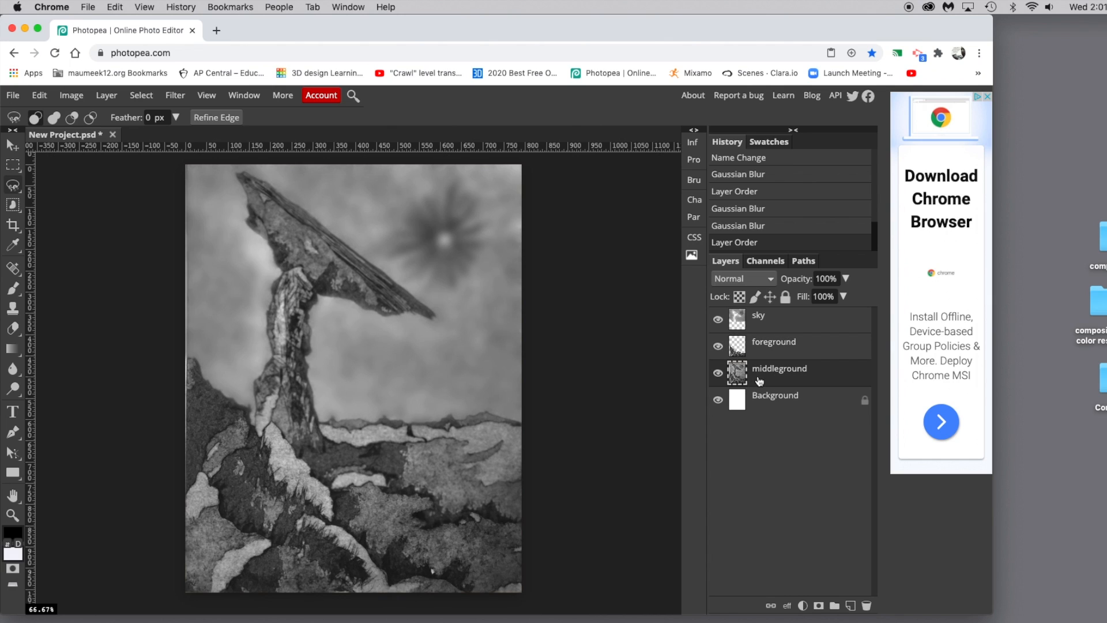
{"action": "left_click", "coordinate": [778, 323]}
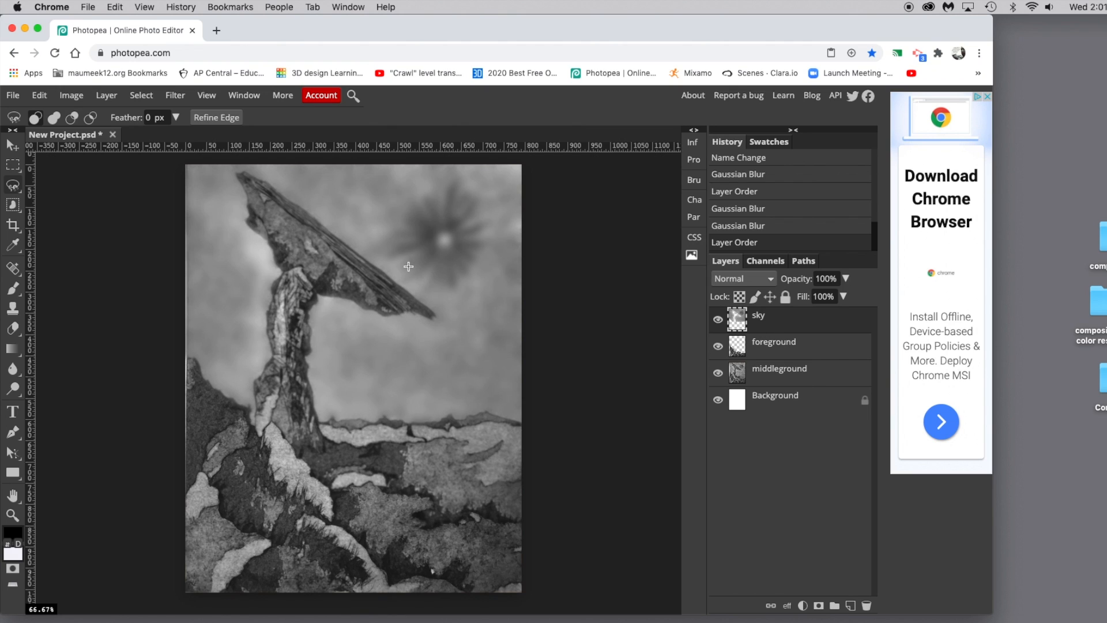
{"action": "left_click_drag", "start_coordinate": [352, 24], "coordinate": [360, 23]}
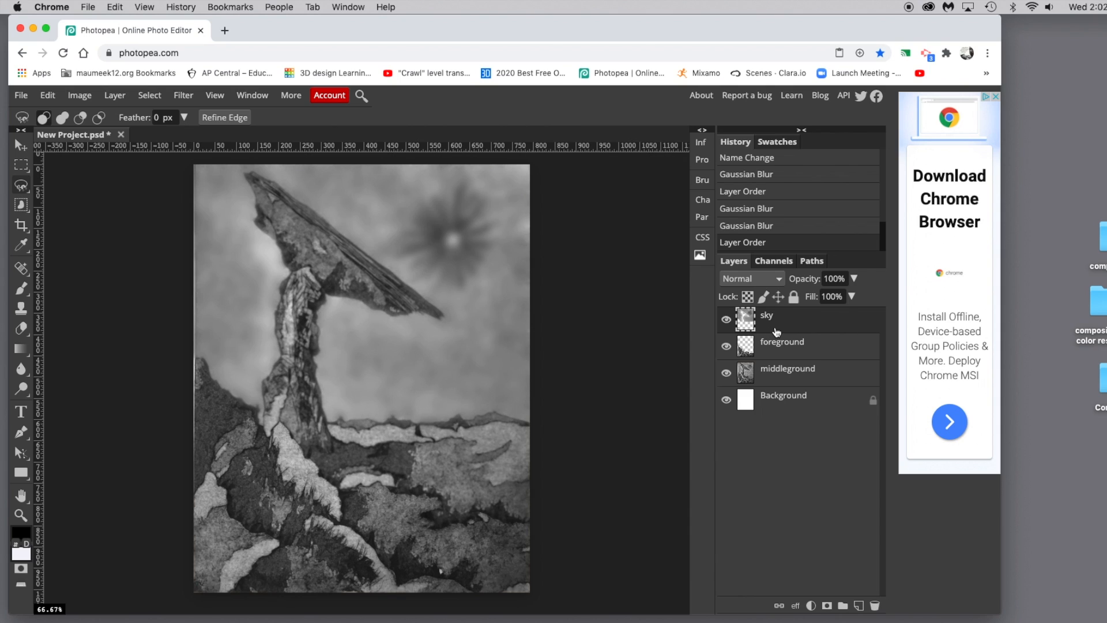
- Hide the sky, foreground and middleground layers so only the white Background layer is shown
{"action": "left_click", "coordinate": [726, 323]}
{"action": "left_click", "coordinate": [727, 346]}
{"action": "left_click", "coordinate": [725, 371]}
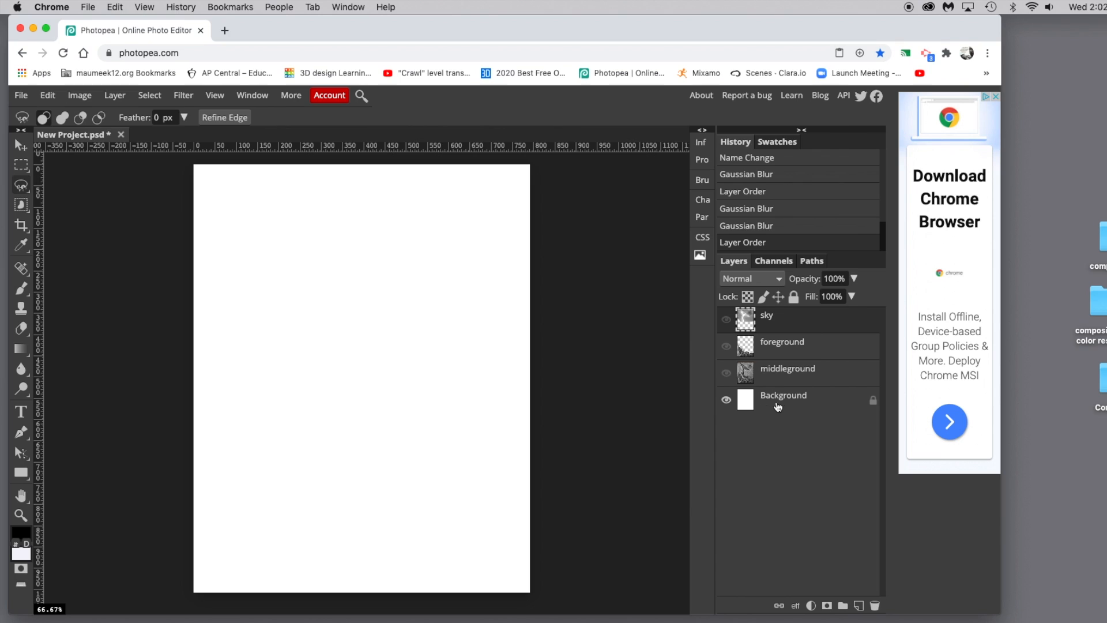
- Place the focal point image from the Desktop into the project and rasterize its layer
{"action": "left_click", "coordinate": [21, 166]}
{"action": "left_click", "coordinate": [21, 95]}
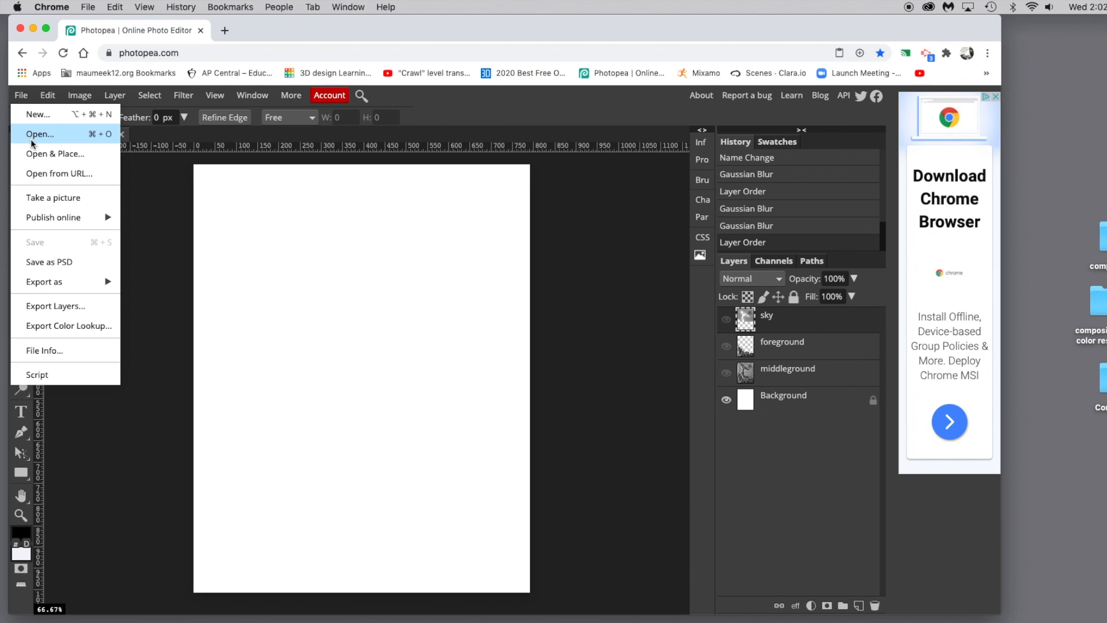
{"action": "left_click", "coordinate": [44, 154]}
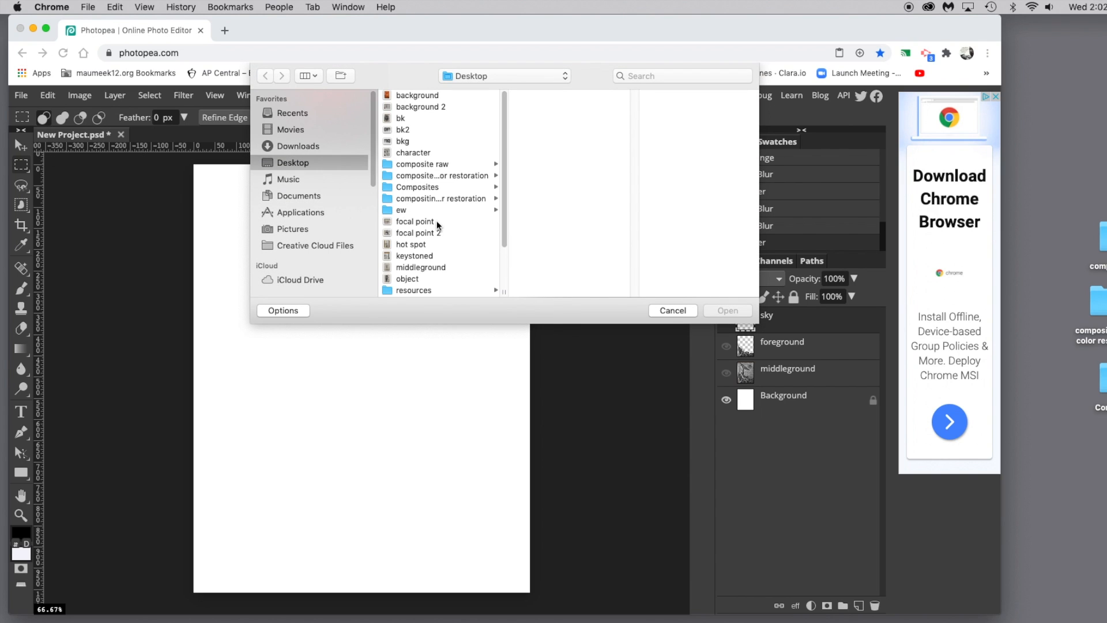
{"action": "left_click", "coordinate": [408, 224]}
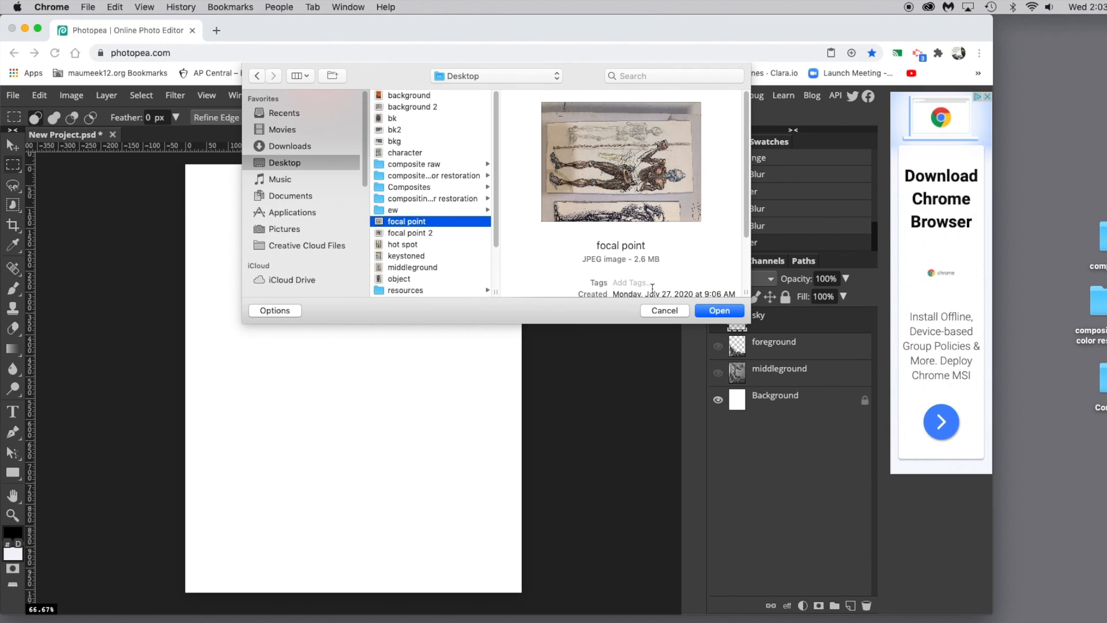
{"action": "left_click", "coordinate": [728, 312]}
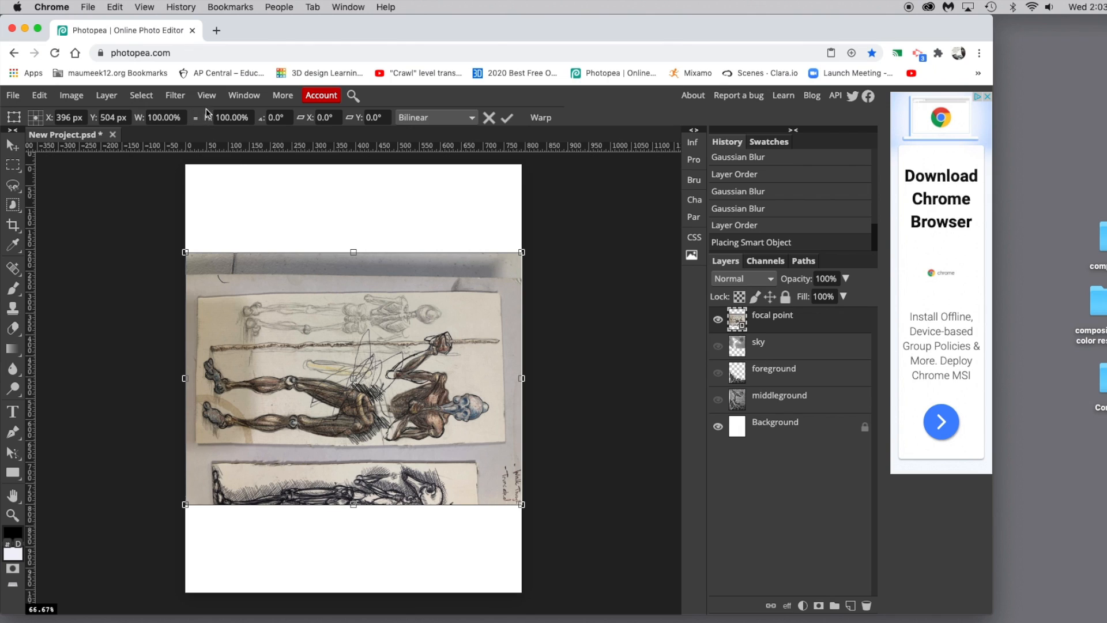
{"action": "left_click", "coordinate": [106, 95]}
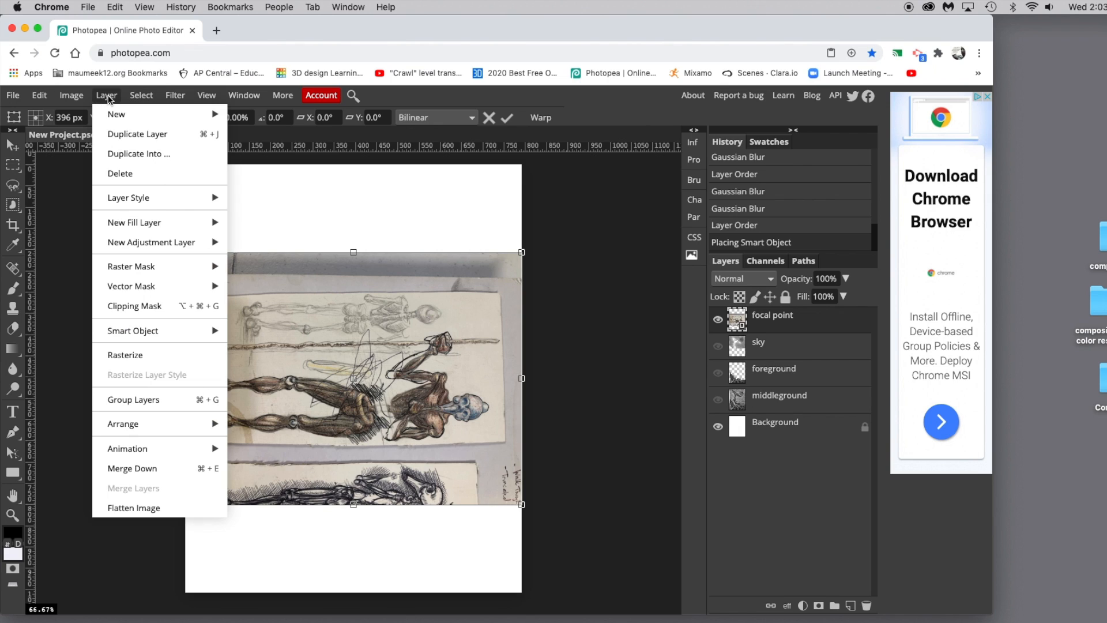
{"action": "left_click", "coordinate": [120, 355]}
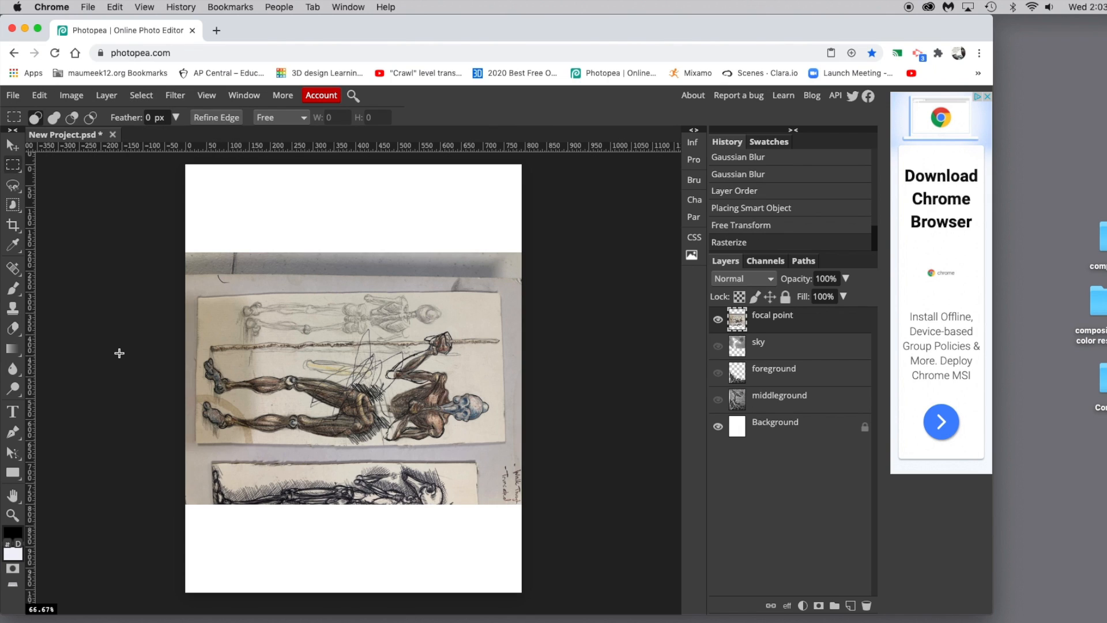
- Rotate the focal point layer about 90 degrees counter-clockwise so the figure stands upright and apply the transform
{"action": "left_click", "coordinate": [41, 98]}
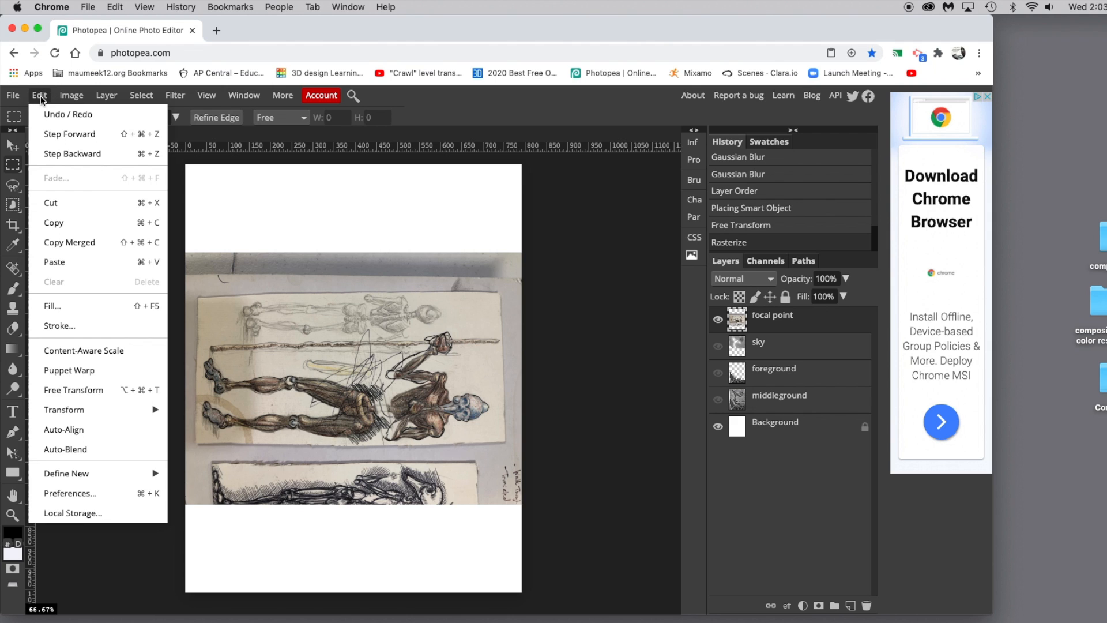
{"action": "mouse_move", "coordinate": [76, 410]}
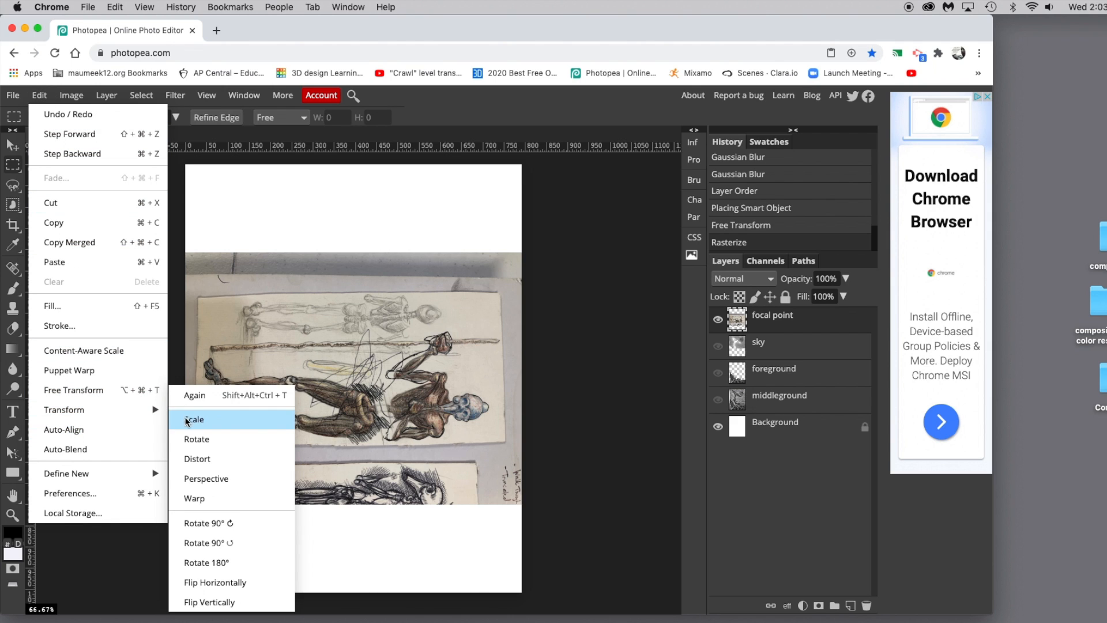
{"action": "left_click", "coordinate": [184, 439]}
{"action": "left_click_drag", "start_coordinate": [170, 234], "coordinate": [247, 508]}
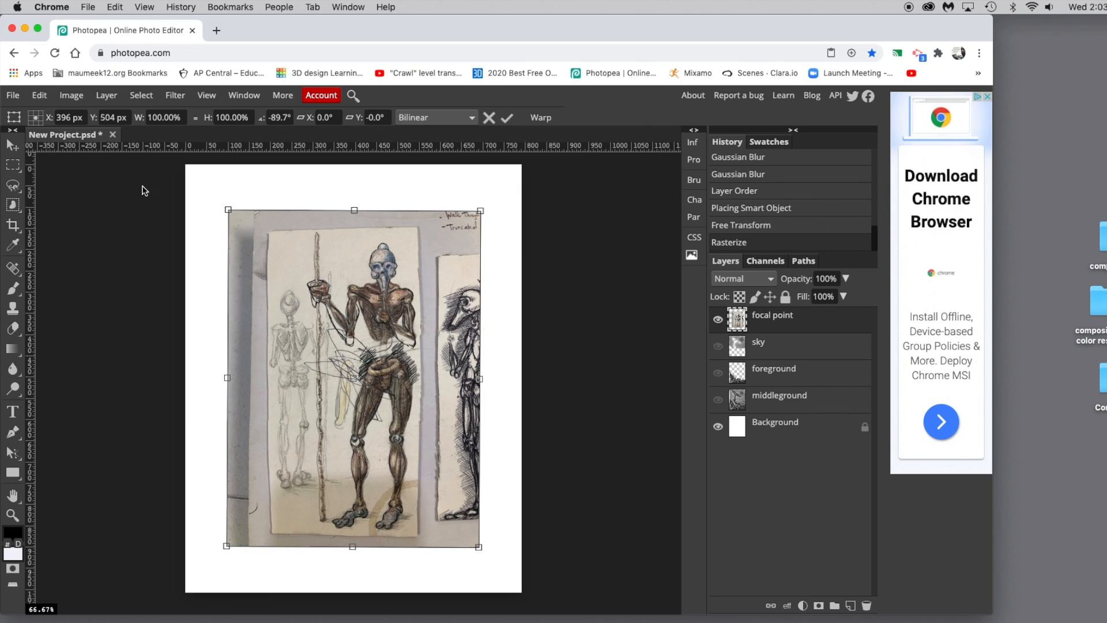
{"action": "left_click", "coordinate": [12, 165]}
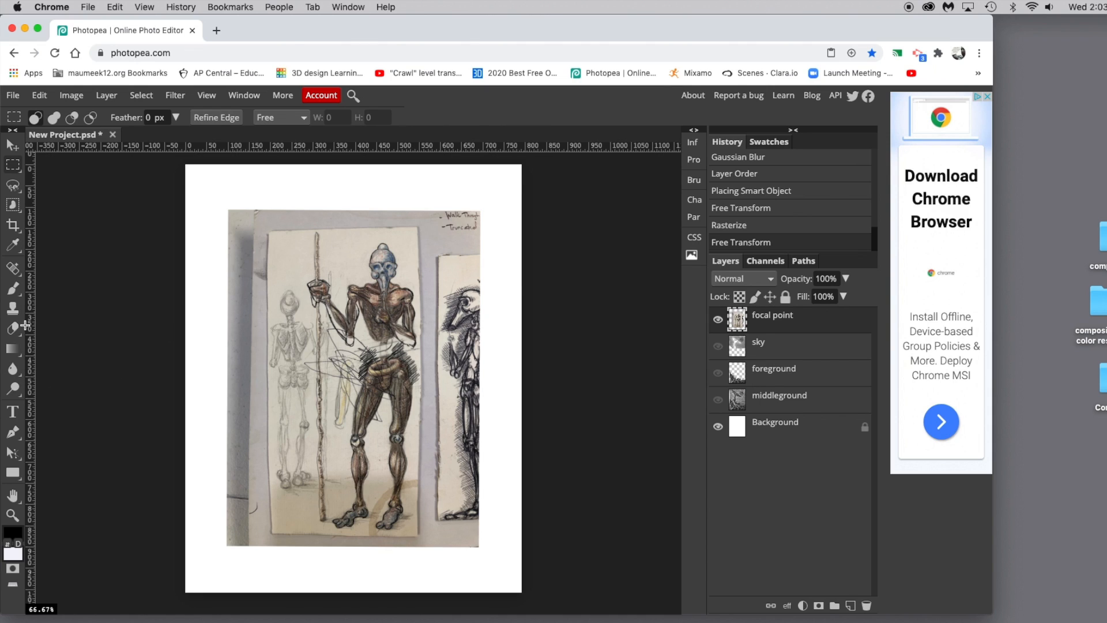
- Erase the outer parts of the focal point image around the figure with a 139 px eraser brush at 100% hardness
{"action": "left_click", "coordinate": [13, 329]}
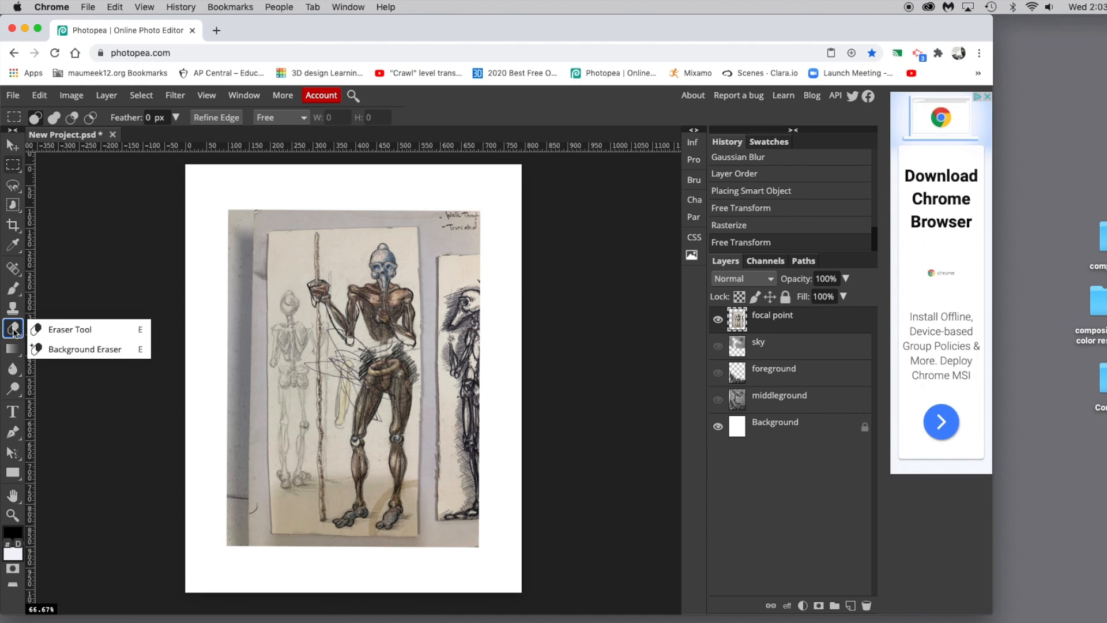
{"action": "left_click", "coordinate": [45, 330]}
{"action": "left_click", "coordinate": [137, 118]}
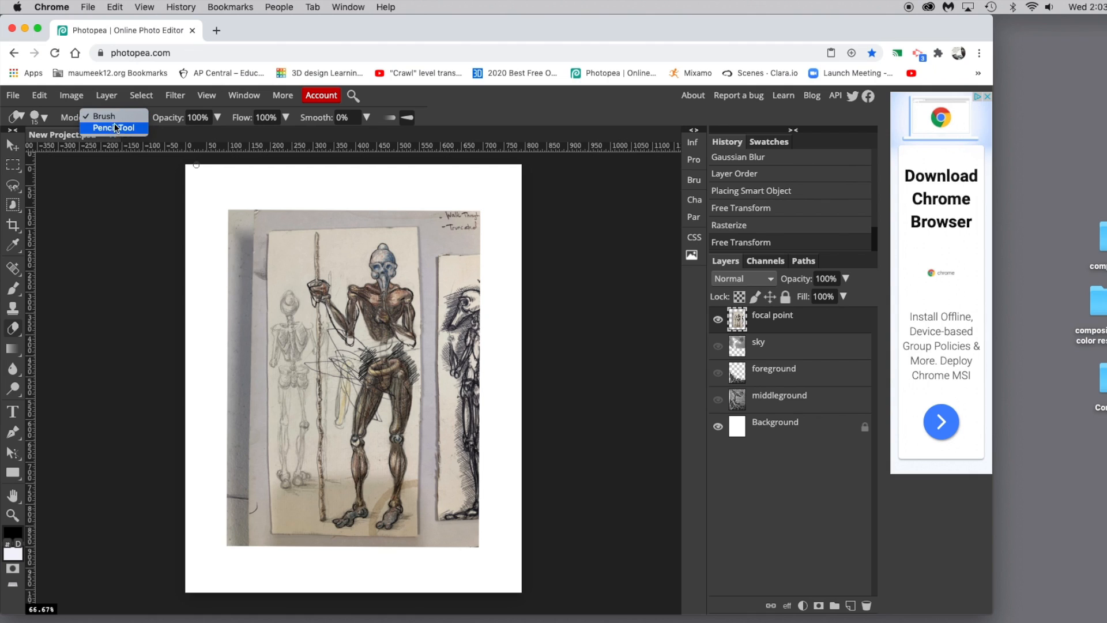
{"action": "left_click", "coordinate": [57, 127]}
{"action": "left_click", "coordinate": [39, 117]}
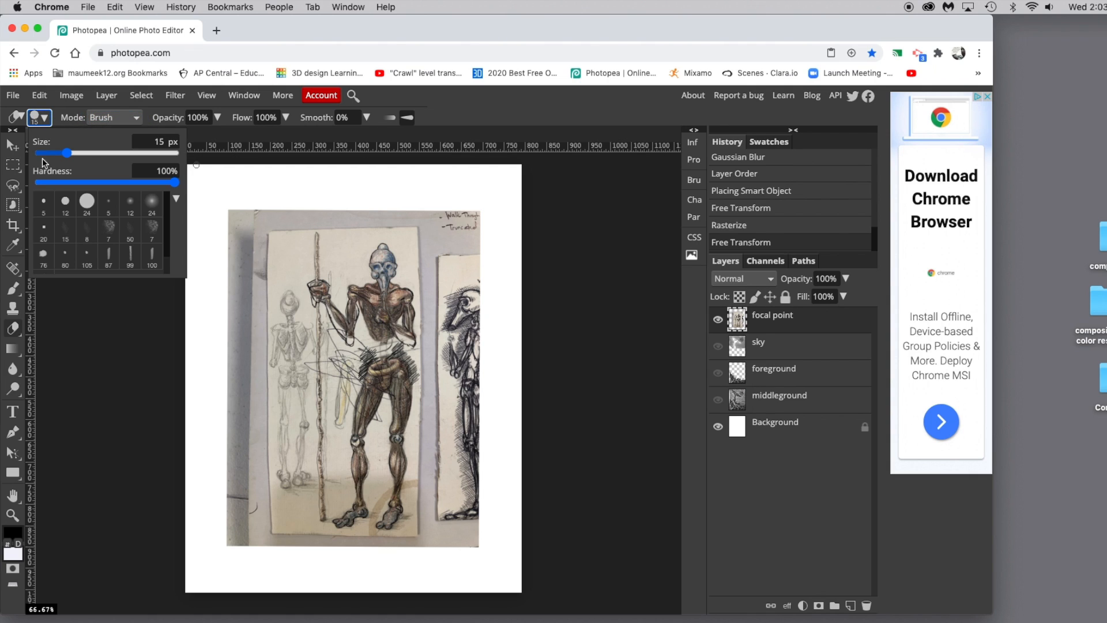
{"action": "left_click_drag", "start_coordinate": [63, 157], "coordinate": [104, 153]}
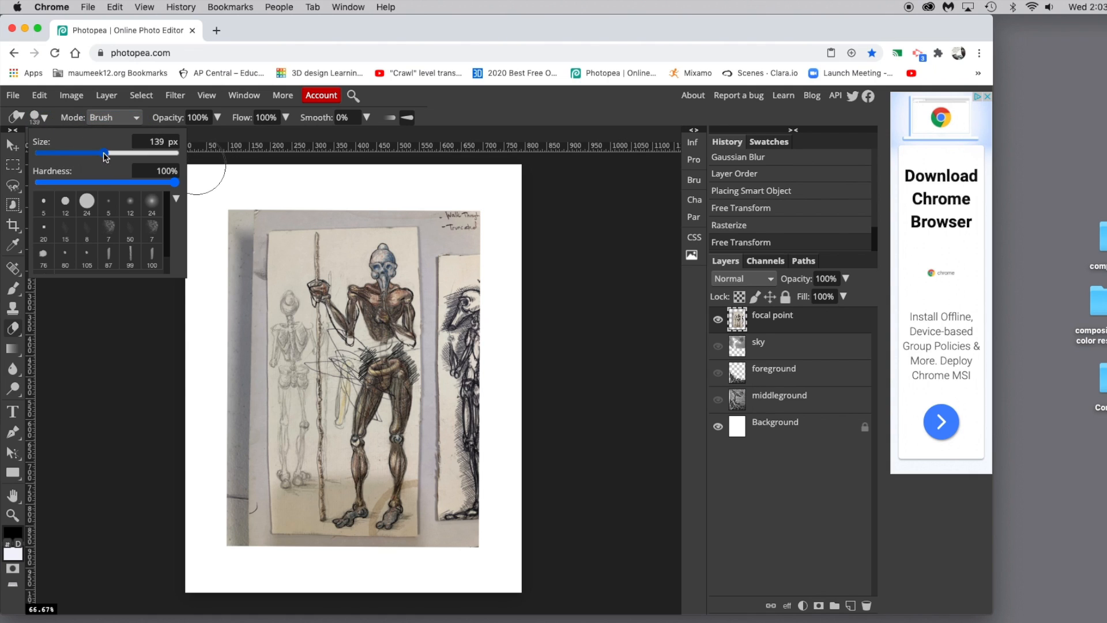
{"action": "left_click", "coordinate": [233, 238]}
{"action": "left_click", "coordinate": [245, 221]}
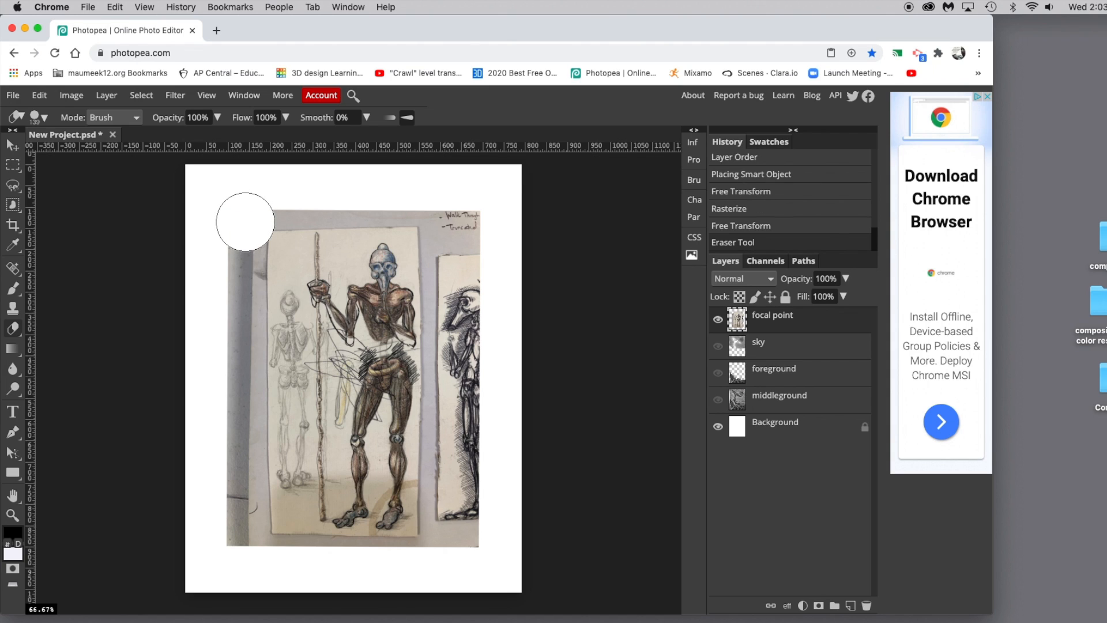
{"action": "mouse_move", "coordinate": [240, 223]}
{"action": "left_mouse_down"}
{"action": "mouse_move", "coordinate": [244, 415]}
{"action": "mouse_move", "coordinate": [257, 377]}
{"action": "mouse_move", "coordinate": [227, 504]}
{"action": "mouse_move", "coordinate": [235, 537]}
{"action": "mouse_move", "coordinate": [267, 491]}
{"action": "mouse_move", "coordinate": [262, 417]}
{"action": "mouse_move", "coordinate": [274, 537]}
{"action": "mouse_move", "coordinate": [316, 573]}
{"action": "mouse_move", "coordinate": [427, 553]}
{"action": "mouse_move", "coordinate": [469, 465]}
{"action": "mouse_move", "coordinate": [482, 558]}
{"action": "mouse_move", "coordinate": [447, 433]}
{"action": "mouse_move", "coordinate": [469, 257]}
{"action": "mouse_move", "coordinate": [501, 514]}
{"action": "mouse_move", "coordinate": [452, 242]}
{"action": "mouse_move", "coordinate": [458, 210]}
{"action": "mouse_move", "coordinate": [295, 195]}
{"action": "mouse_move", "coordinate": [285, 472]}
{"action": "mouse_move", "coordinate": [317, 515]}
{"action": "left_mouse_up"}
- Select the paper areas around and between the figure's legs with the Magic Wand and delete them
{"action": "left_click", "coordinate": [12, 205]}
{"action": "left_click", "coordinate": [69, 225]}
{"action": "left_click", "coordinate": [346, 252]}
{"action": "key", "text": "Delete"}
{"action": "left_click", "coordinate": [379, 491]}
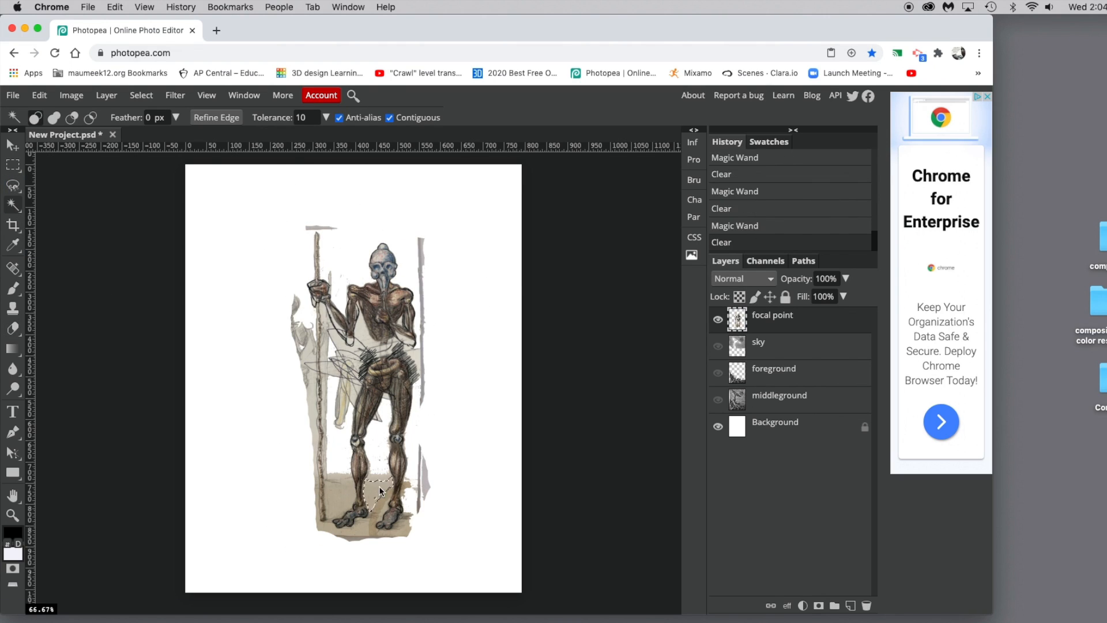
{"action": "left_click", "coordinate": [340, 499]}
{"action": "key", "text": "Delete"}
{"action": "left_click", "coordinate": [301, 336]}
{"action": "key", "text": "Delete"}
{"action": "left_click", "coordinate": [421, 323]}
{"action": "left_click", "coordinate": [14, 167]}
- Erase leftover paper next to the figure and staff with a smaller eraser brush at a closer zoom
{"action": "left_click", "coordinate": [12, 329]}
{"action": "mouse_move", "coordinate": [292, 311]}
{"action": "left_mouse_down"}
{"action": "mouse_move", "coordinate": [286, 344]}
{"action": "mouse_move", "coordinate": [440, 487]}
{"action": "mouse_move", "coordinate": [443, 243]}
{"action": "mouse_move", "coordinate": [325, 199]}
{"action": "left_mouse_up"}
{"action": "left_click", "coordinate": [41, 118]}
{"action": "left_click_drag", "start_coordinate": [106, 154], "coordinate": [64, 155]}
{"action": "left_click", "coordinate": [13, 516]}
{"action": "left_click", "coordinate": [199, 482]}
{"action": "left_click", "coordinate": [12, 328]}
{"action": "left_click_drag", "start_coordinate": [465, 278], "coordinate": [414, 378]}
{"action": "mouse_move", "coordinate": [390, 222]}
{"action": "left_mouse_down"}
{"action": "mouse_move", "coordinate": [387, 390]}
{"action": "mouse_move", "coordinate": [428, 481]}
{"action": "mouse_move", "coordinate": [412, 529]}
{"action": "mouse_move", "coordinate": [390, 531]}
{"action": "left_mouse_up"}
- Undo the last two edits and erase the remaining paper scraps around the figure in short strokes
{"action": "left_click", "coordinate": [13, 96]}
{"action": "key", "text": "super+z"}
{"action": "key", "text": "super+z"}
{"action": "left_click_drag", "start_coordinate": [427, 467], "coordinate": [426, 477]}
{"action": "mouse_move", "coordinate": [394, 537]}
{"action": "left_mouse_down"}
{"action": "mouse_move", "coordinate": [418, 552]}
{"action": "mouse_move", "coordinate": [458, 532]}
{"action": "left_mouse_up"}
{"action": "mouse_move", "coordinate": [453, 477]}
{"action": "left_mouse_down"}
{"action": "mouse_move", "coordinate": [455, 468]}
{"action": "mouse_move", "coordinate": [466, 478]}
{"action": "left_mouse_up"}
{"action": "left_click_drag", "start_coordinate": [484, 465], "coordinate": [484, 477]}
{"action": "left_click_drag", "start_coordinate": [482, 506], "coordinate": [466, 536]}
{"action": "mouse_move", "coordinate": [540, 333]}
{"action": "left_mouse_down"}
{"action": "mouse_move", "coordinate": [521, 284]}
{"action": "mouse_move", "coordinate": [497, 274]}
{"action": "left_mouse_up"}
- Select another leftover patch of paper near the figure with the Magic Wand and delete it
{"action": "left_click", "coordinate": [13, 205]}
{"action": "left_click", "coordinate": [409, 475]}
{"action": "key", "text": "Delete"}
- Lasso the stray marks around the figure, including those between the staff and the head, and delete them
{"action": "left_click", "coordinate": [12, 185]}
{"action": "key", "text": "Delete"}
{"action": "left_click_drag", "start_coordinate": [389, 280], "coordinate": [398, 267]}
{"action": "key", "text": "Delete"}
{"action": "left_click_drag", "start_coordinate": [474, 336], "coordinate": [477, 349]}
{"action": "key", "text": "Delete"}
{"action": "left_click_drag", "start_coordinate": [460, 428], "coordinate": [464, 436]}
{"action": "key", "text": "Delete"}
{"action": "scroll", "coordinate": [426, 369], "scroll_direction": "up", "scroll_amount": 5}
{"action": "left_click_drag", "start_coordinate": [394, 401], "coordinate": [388, 417]}
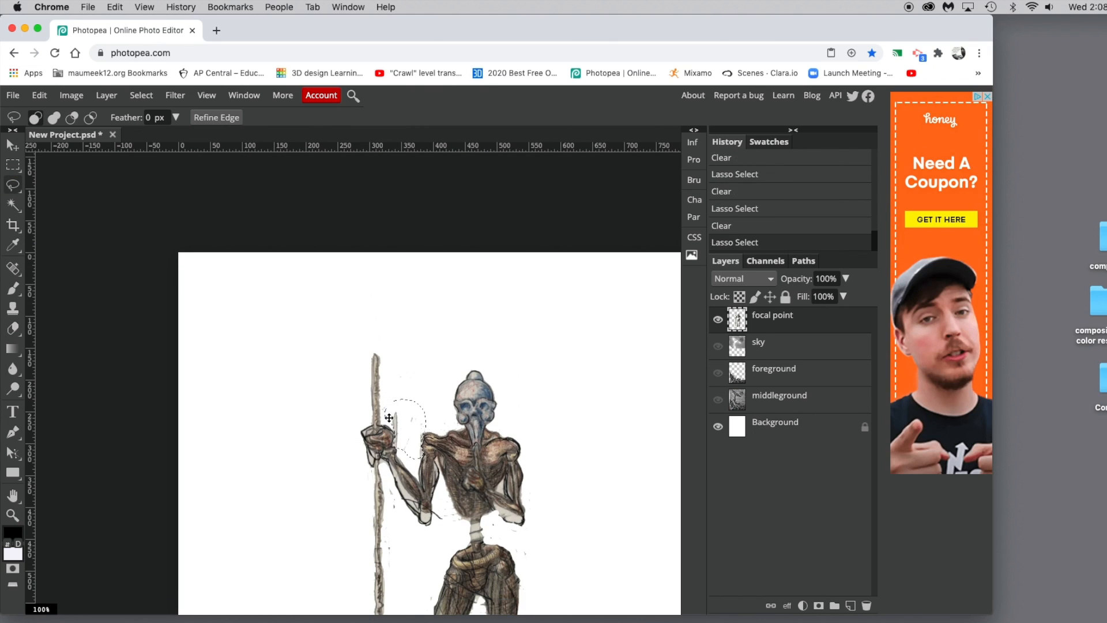
{"action": "key", "text": "Delete"}
- Deselect and clean up the figure's outline along the arms and legs with a 10 px eraser brush
{"action": "scroll", "coordinate": [427, 380], "scroll_direction": "down", "scroll_amount": 5}
{"action": "left_click", "coordinate": [13, 329]}
{"action": "left_click", "coordinate": [13, 165]}
{"action": "left_click", "coordinate": [427, 346]}
{"action": "left_click", "coordinate": [13, 328]}
{"action": "left_click_drag", "start_coordinate": [443, 332], "coordinate": [450, 306]}
{"action": "left_click_drag", "start_coordinate": [468, 418], "coordinate": [484, 441]}
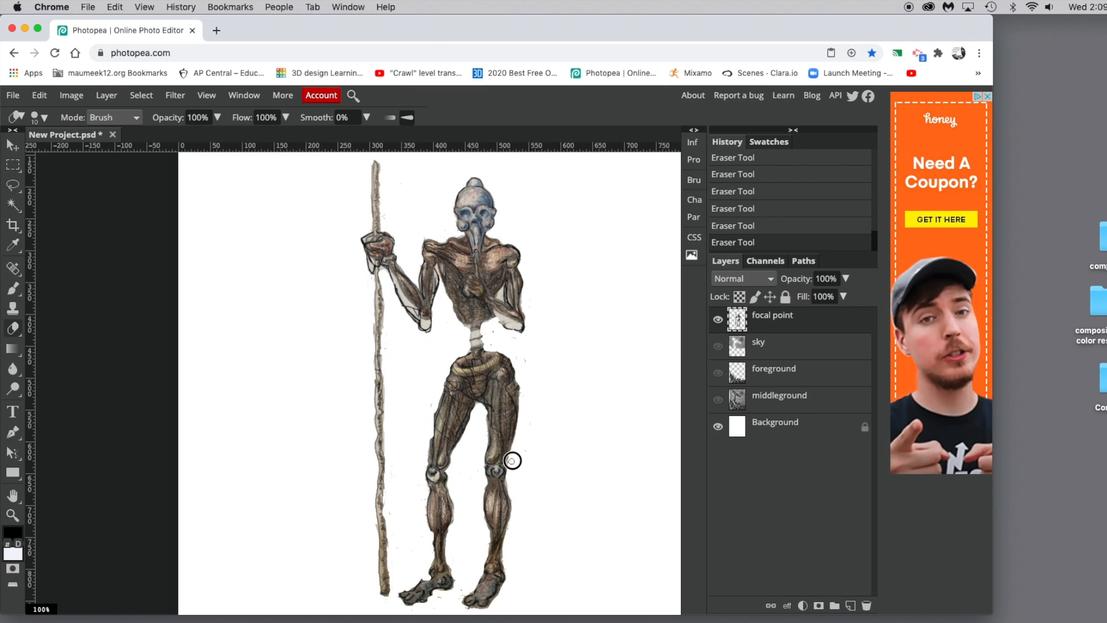
{"action": "scroll", "coordinate": [501, 296], "scroll_direction": "up", "scroll_amount": 4}
{"action": "left_click", "coordinate": [12, 515]}
{"action": "left_click", "coordinate": [215, 454], "text": "alt"}
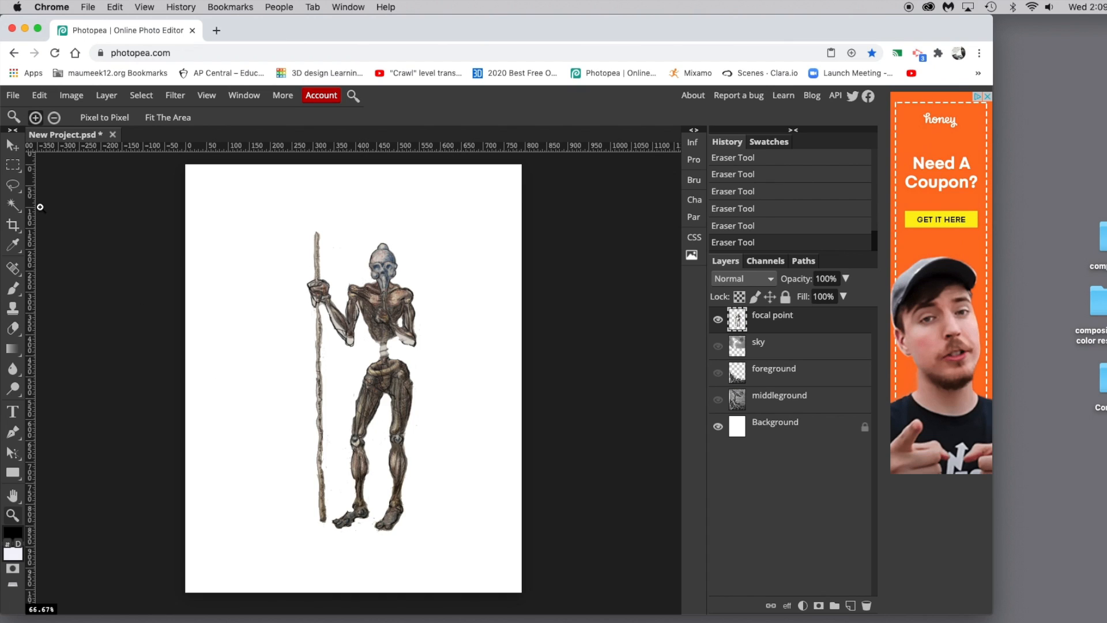
- Convert the focal point layer to grayscale with the Black & White adjustment
{"action": "left_click", "coordinate": [20, 189]}
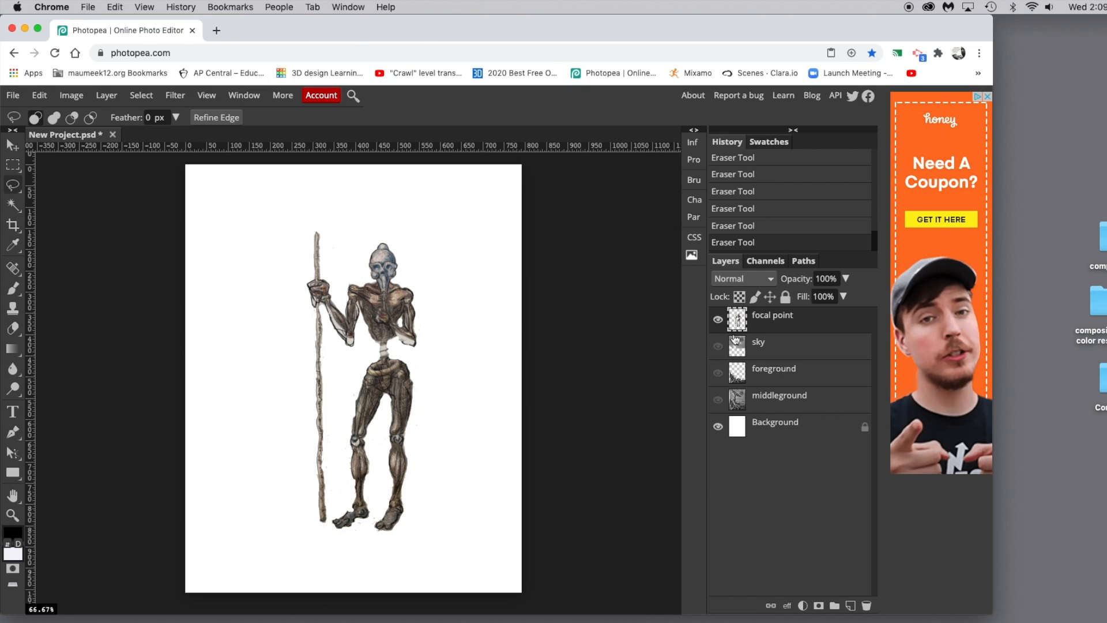
{"action": "left_click", "coordinate": [71, 96]}
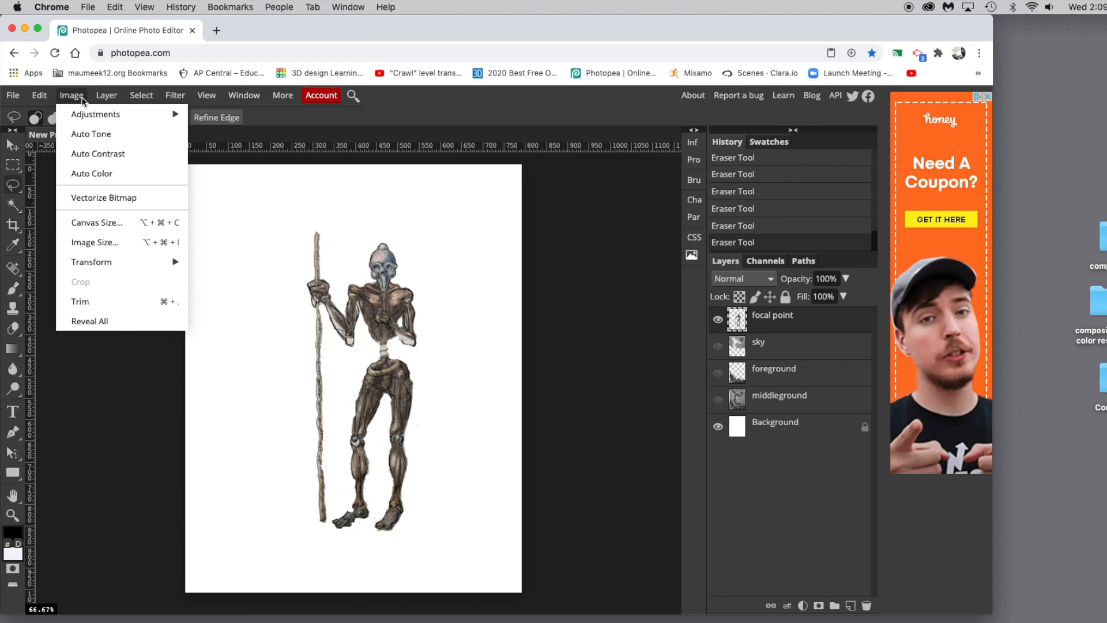
{"action": "mouse_move", "coordinate": [167, 114]}
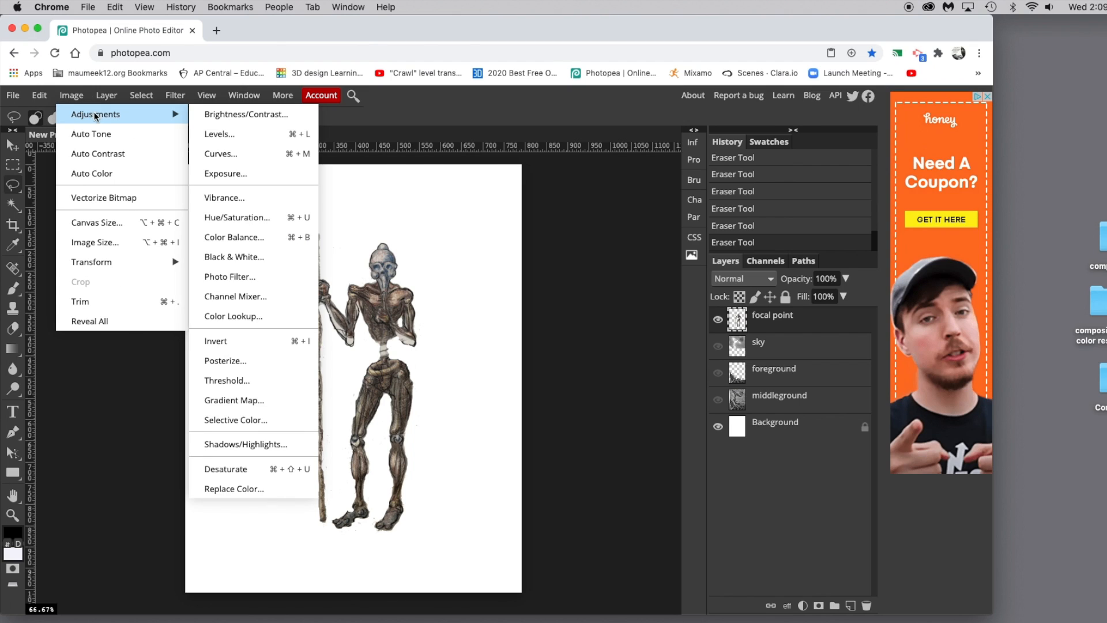
{"action": "left_click", "coordinate": [222, 254]}
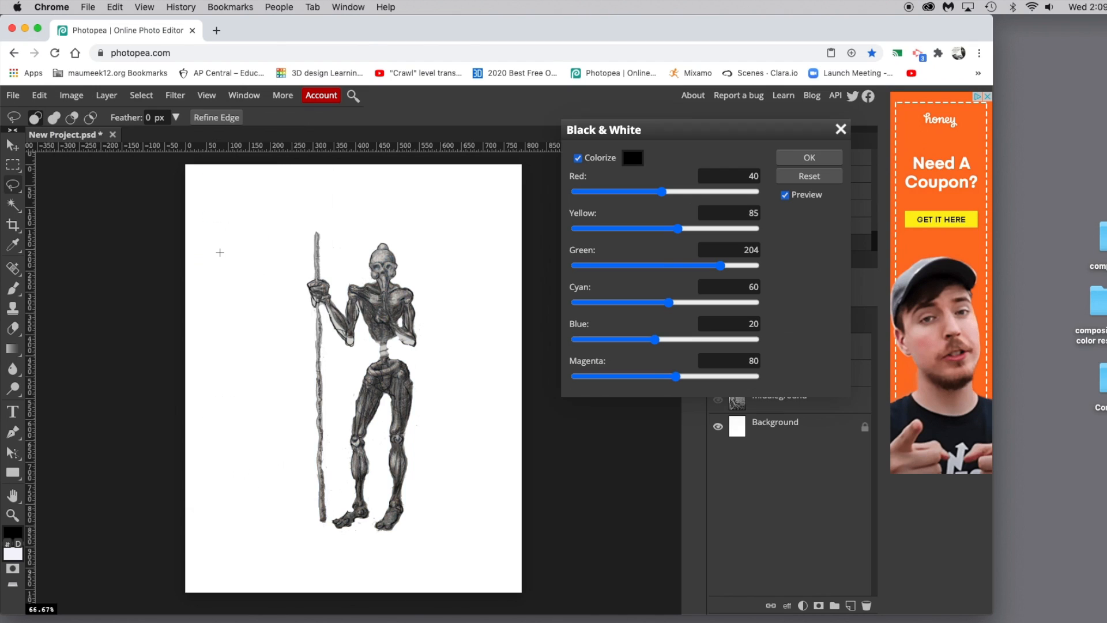
{"action": "left_click", "coordinate": [783, 158]}
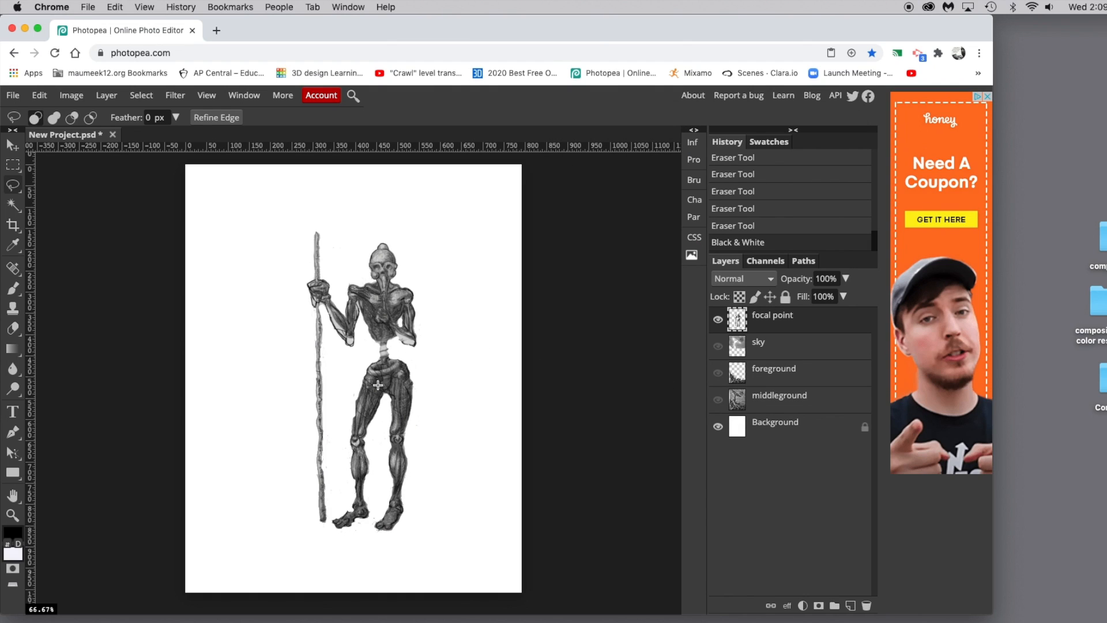
- Show the sky, foreground and middleground layers again
{"action": "left_click", "coordinate": [718, 346]}
{"action": "left_click", "coordinate": [718, 374]}
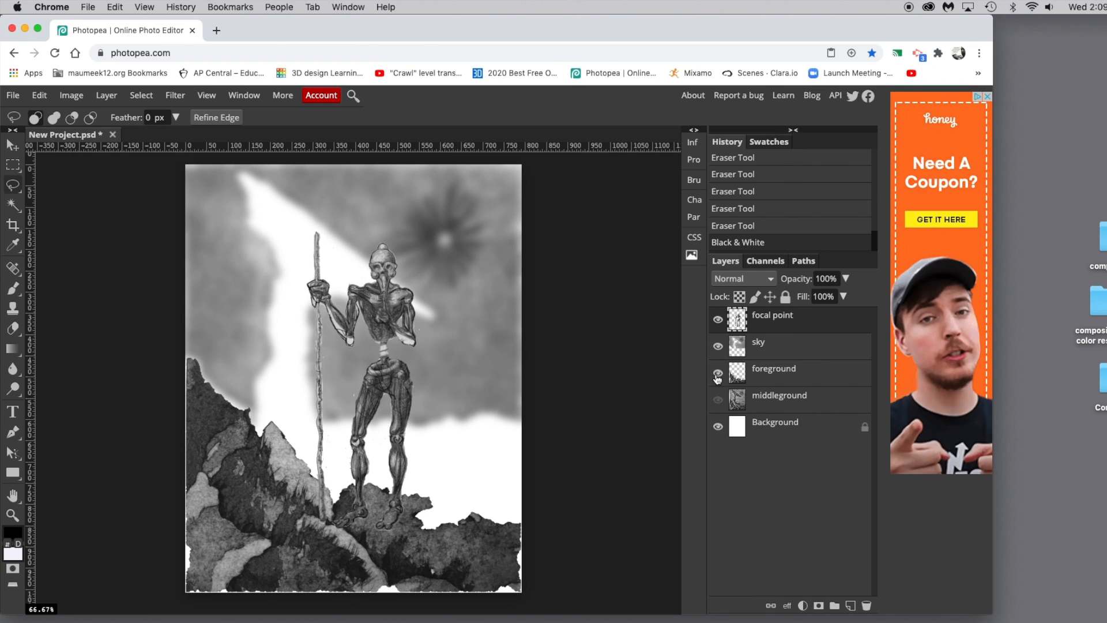
{"action": "left_click", "coordinate": [718, 400]}
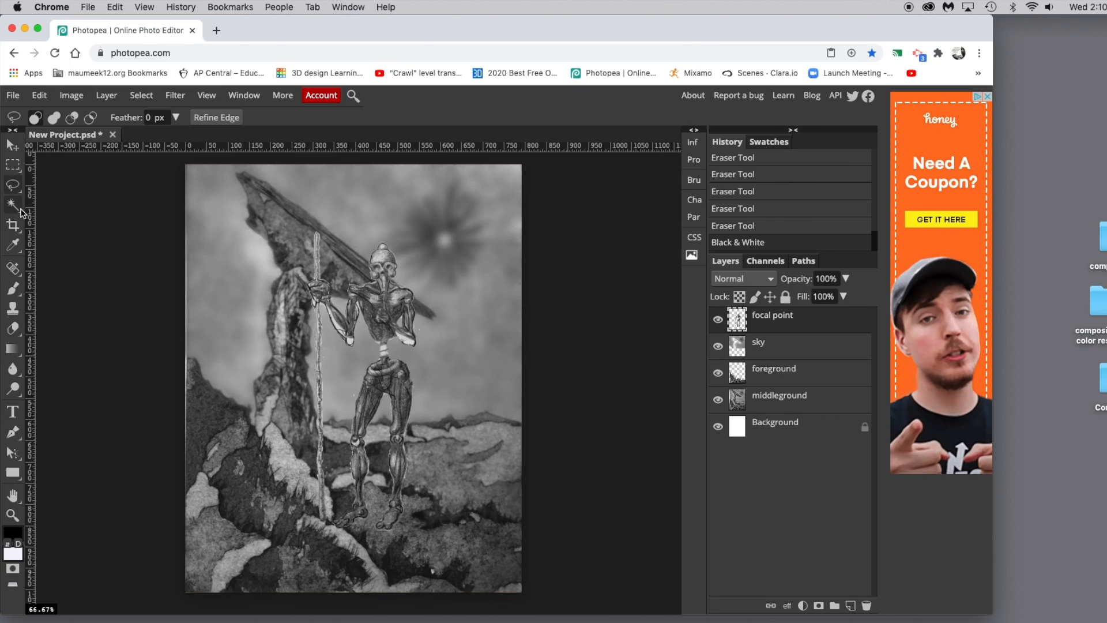
- Move the focal point figure to the right of the rock arch, beneath the dark sun
{"action": "left_click", "coordinate": [12, 144]}
{"action": "left_click_drag", "start_coordinate": [390, 392], "coordinate": [432, 383]}
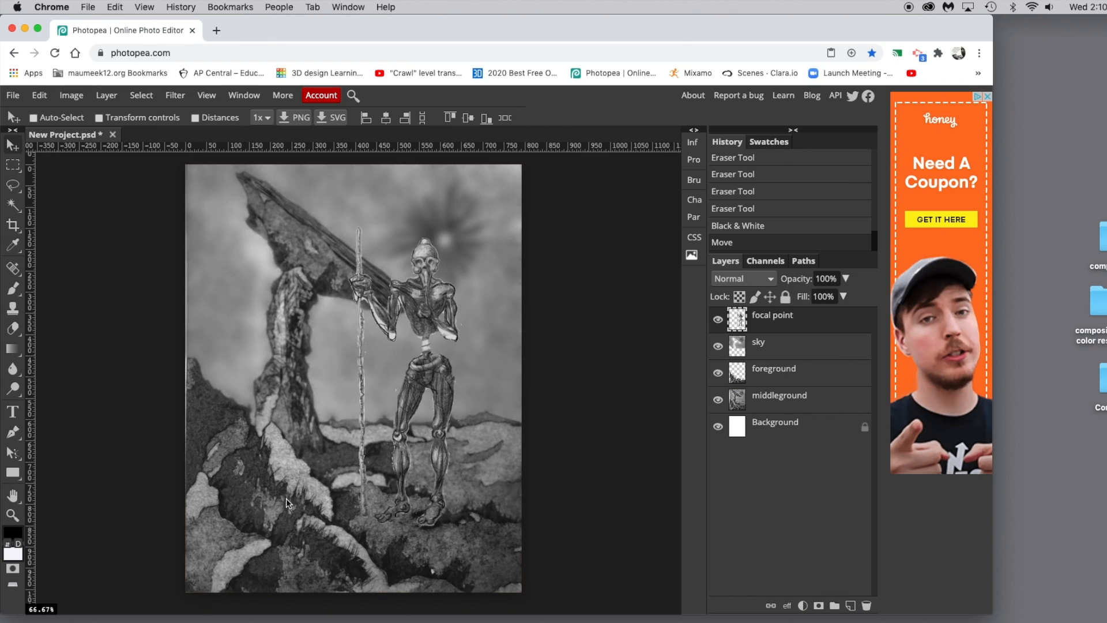
{"action": "left_click_drag", "start_coordinate": [445, 416], "coordinate": [457, 418]}
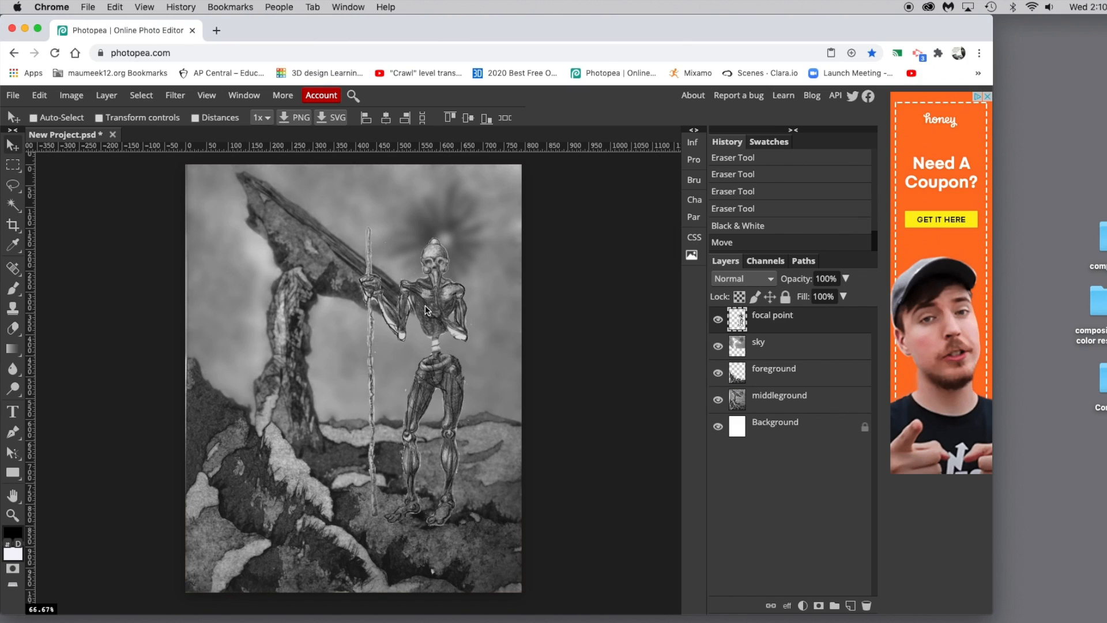
- Scale the focal point figure to about 81% width and 75% height with Free Transform and apply it
{"action": "left_click", "coordinate": [12, 97]}
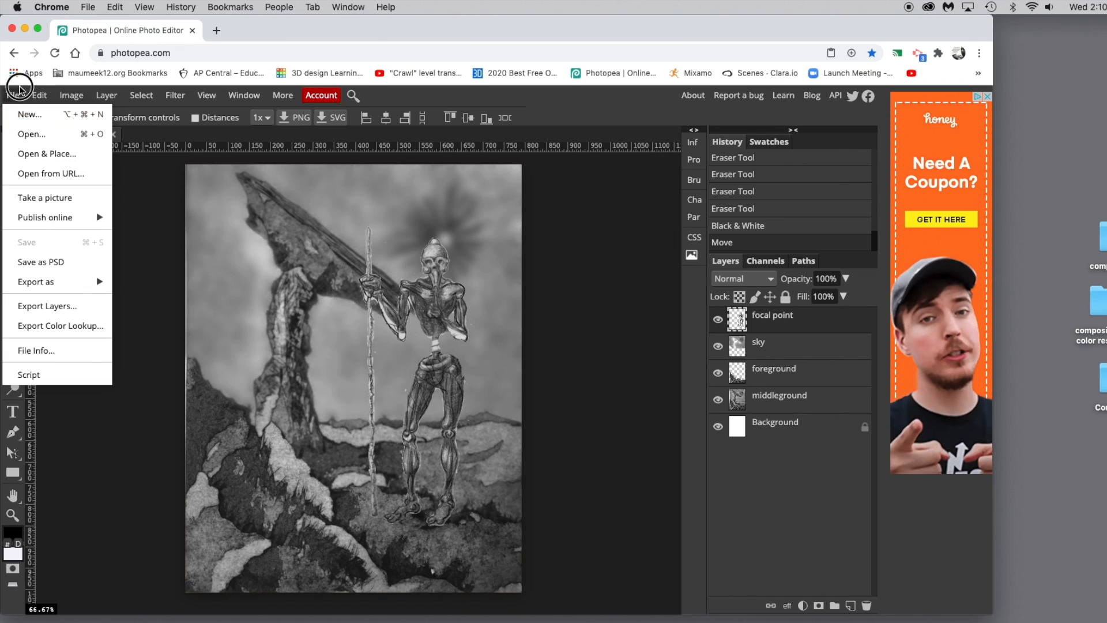
{"action": "left_click", "coordinate": [38, 96]}
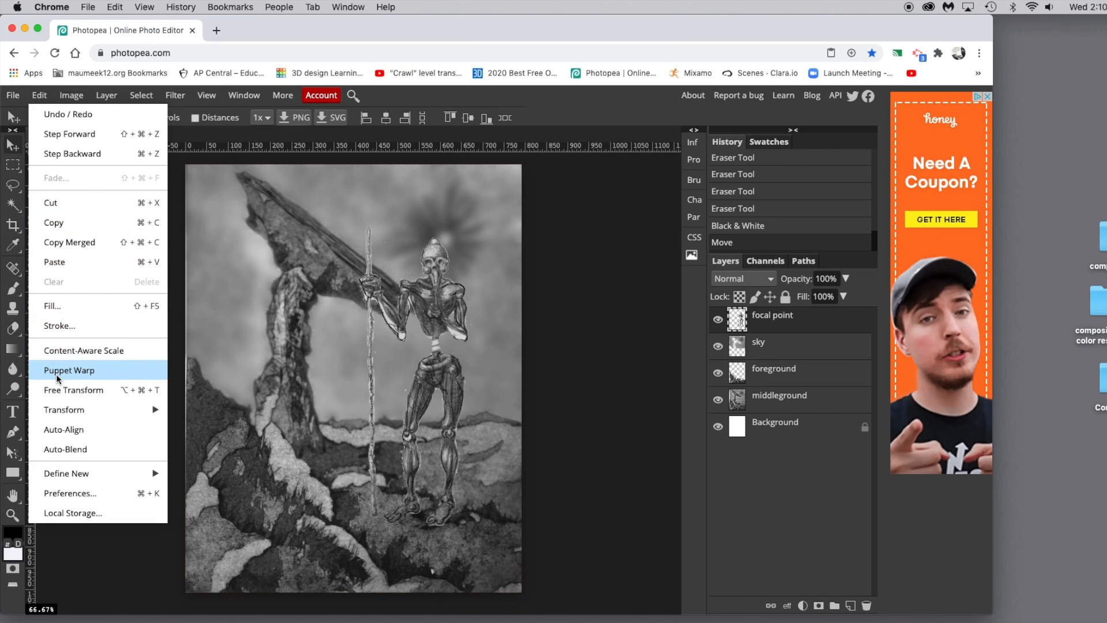
{"action": "mouse_move", "coordinate": [73, 410]}
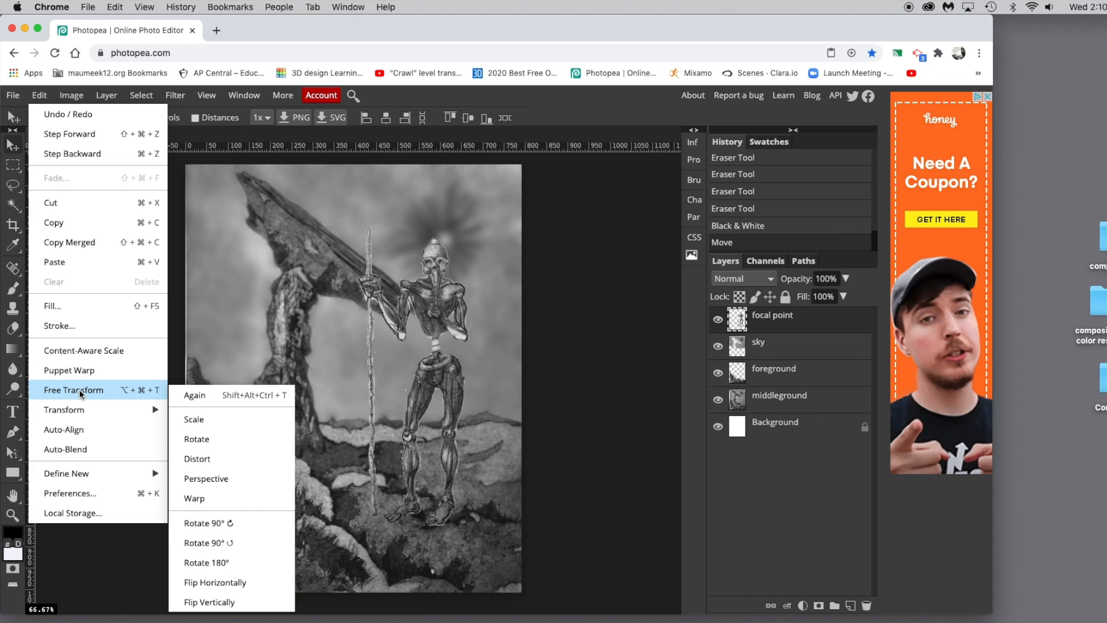
{"action": "left_click", "coordinate": [78, 389]}
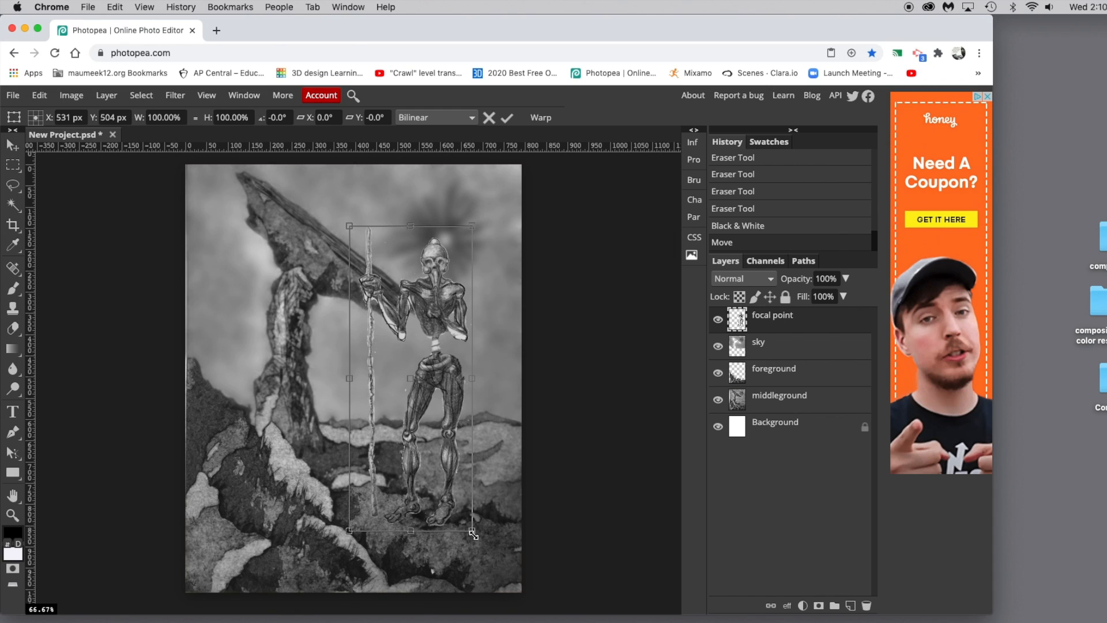
{"action": "left_click_drag", "start_coordinate": [473, 533], "coordinate": [203, 534]}
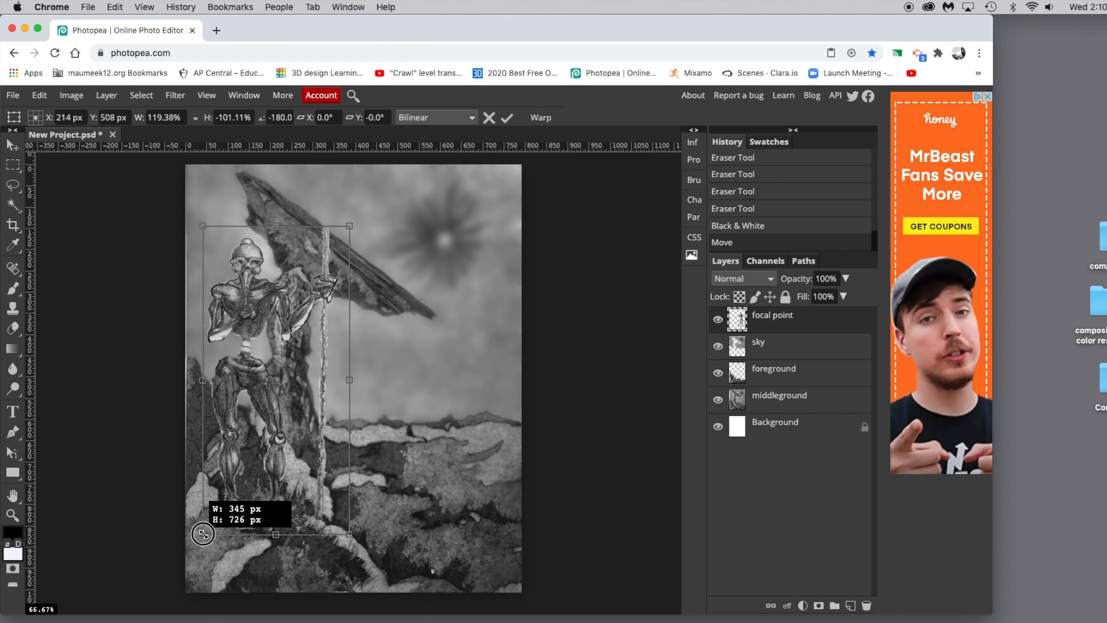
{"action": "left_click_drag", "start_coordinate": [203, 534], "coordinate": [487, 540]}
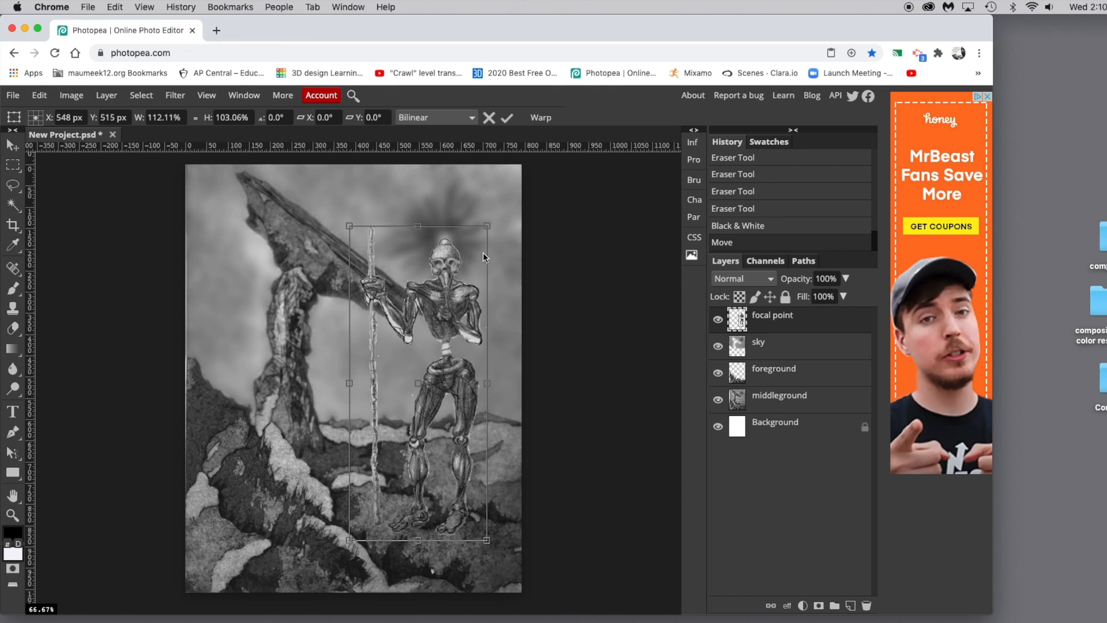
{"action": "left_click_drag", "start_coordinate": [488, 225], "coordinate": [449, 294]}
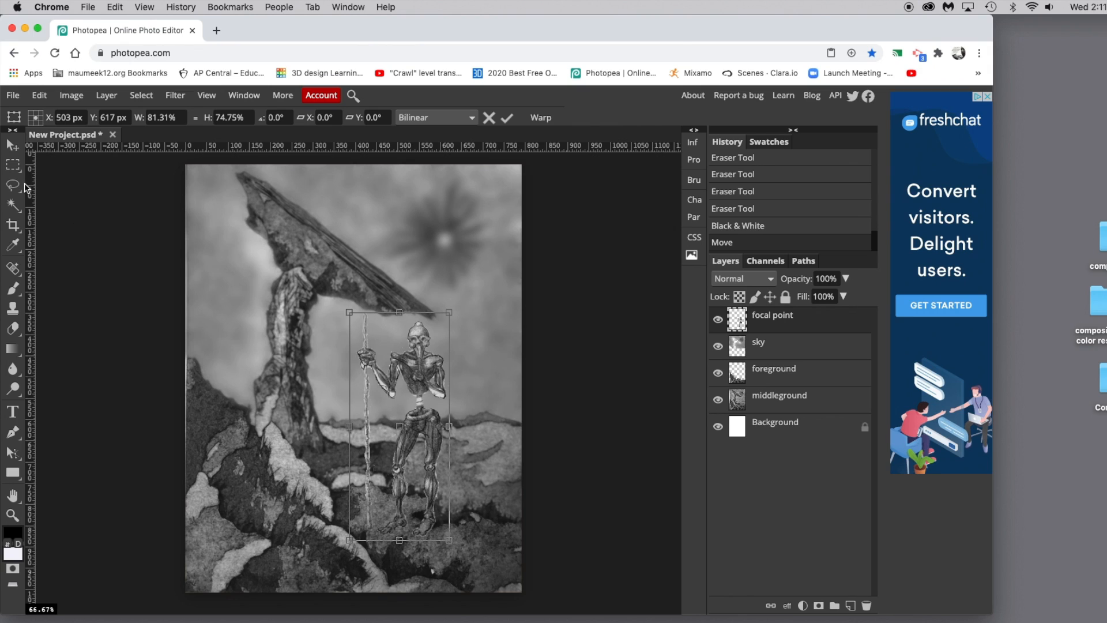
{"action": "left_click", "coordinate": [506, 120]}
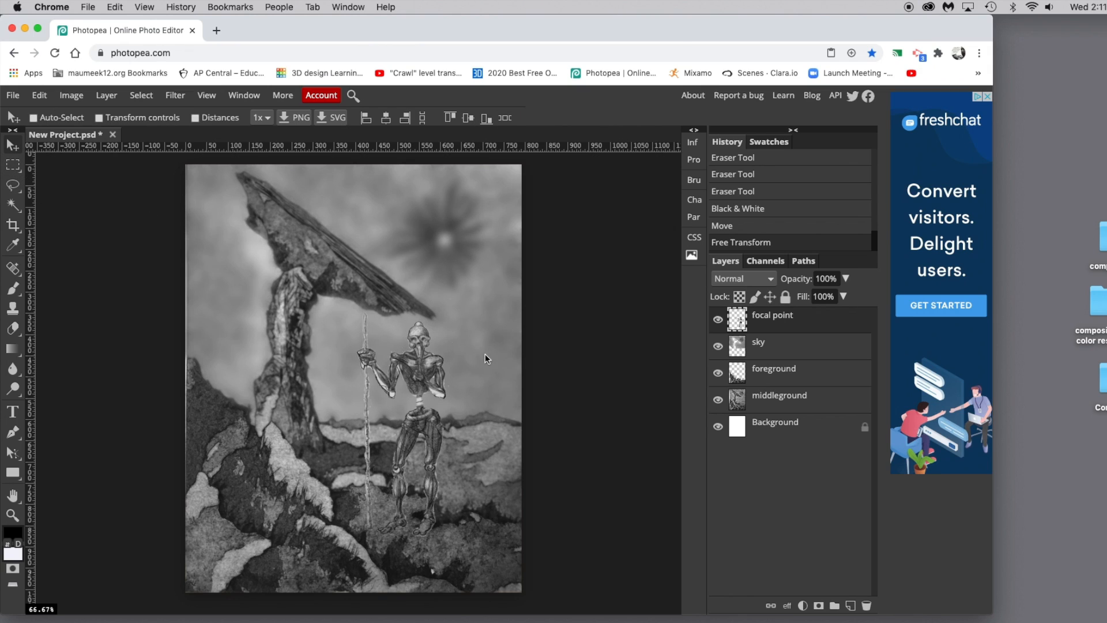
{"action": "left_click", "coordinate": [39, 96]}
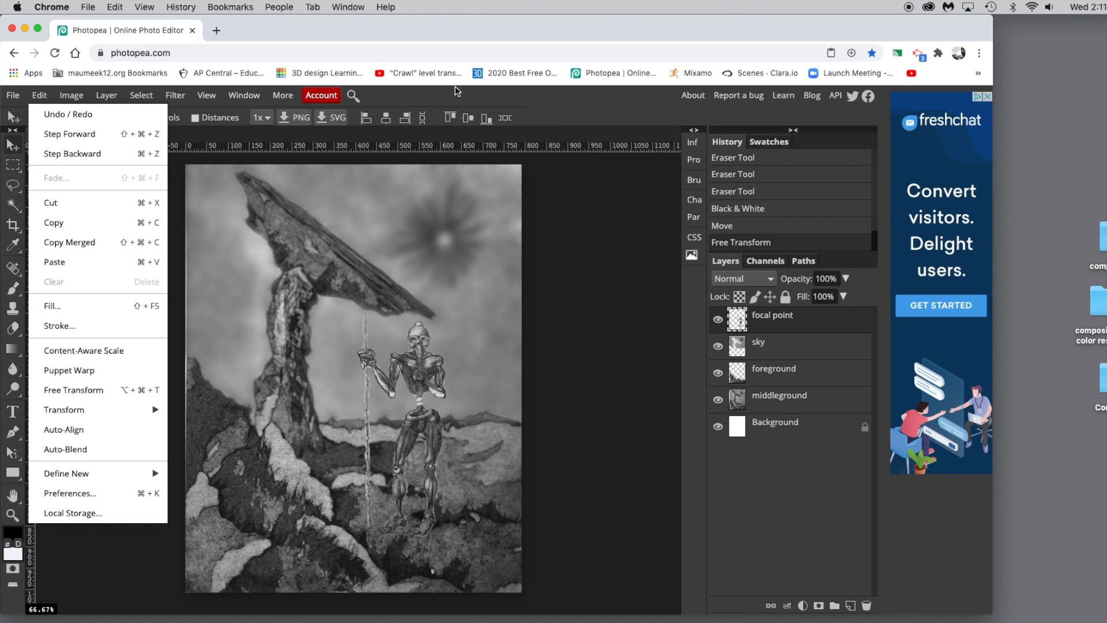
{"action": "left_click", "coordinate": [263, 286]}
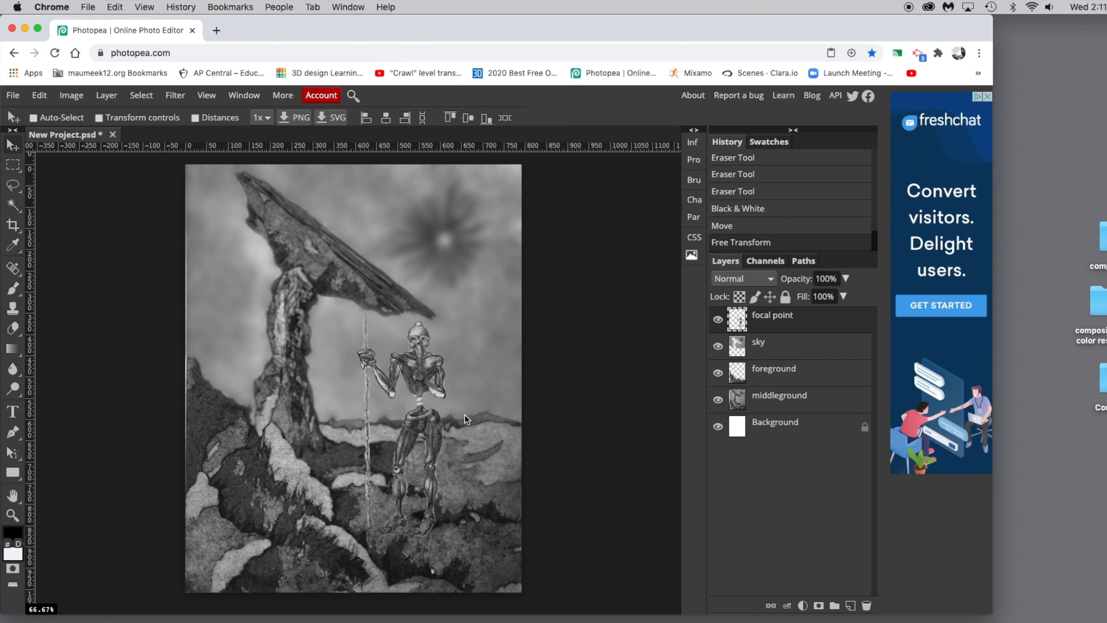
- Open the focal point layer's Layer Style settings and place the dialog clear of the figure
{"action": "double_click", "coordinate": [832, 322]}
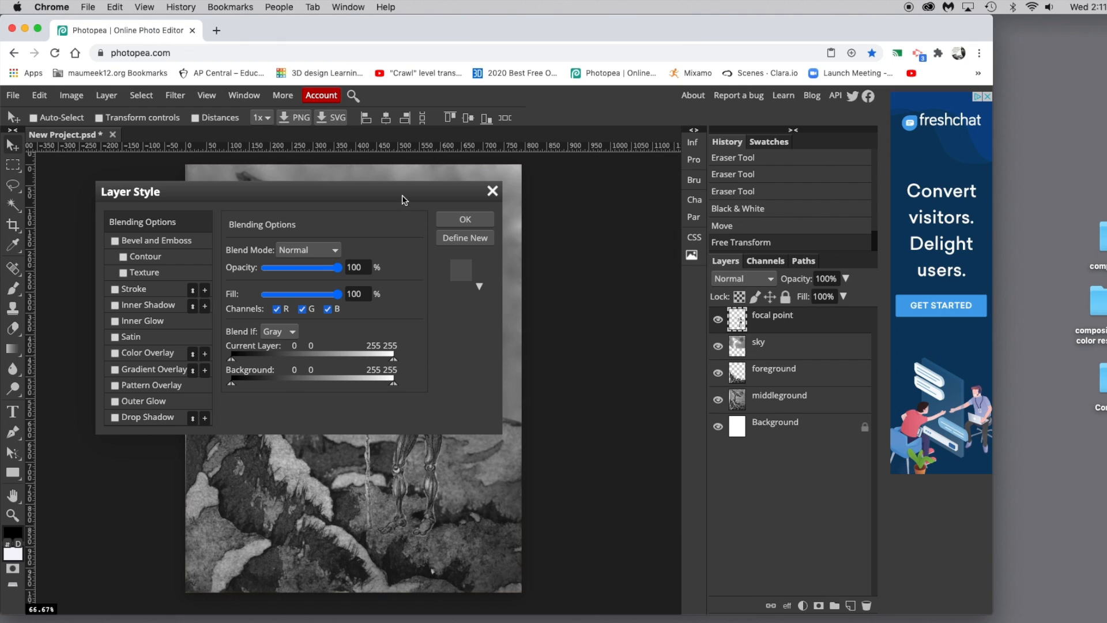
{"action": "left_click_drag", "start_coordinate": [406, 196], "coordinate": [826, 55]}
{"action": "left_click_drag", "start_coordinate": [683, 96], "coordinate": [678, 137]}
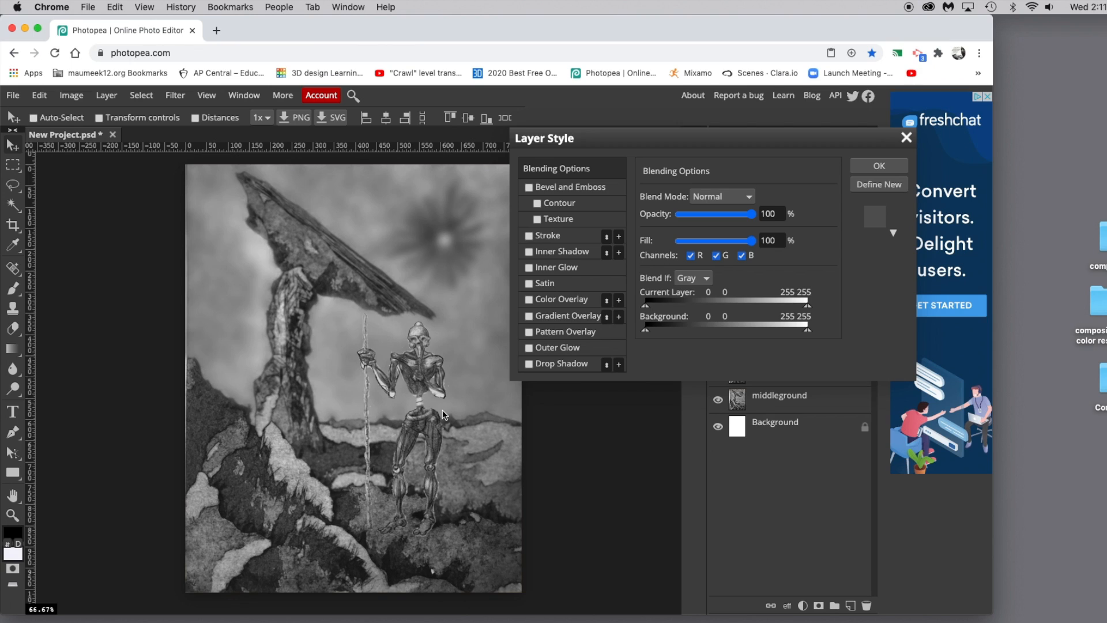
- Try an outer glow and a drop shadow on the focal point figure
{"action": "left_click", "coordinate": [529, 348]}
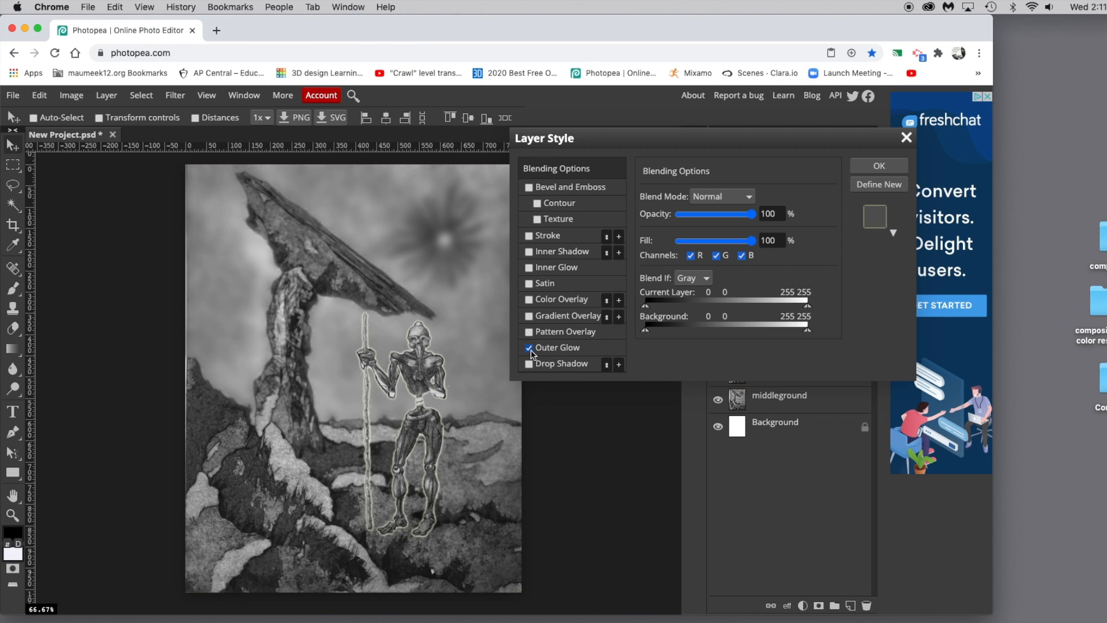
{"action": "left_click", "coordinate": [529, 349]}
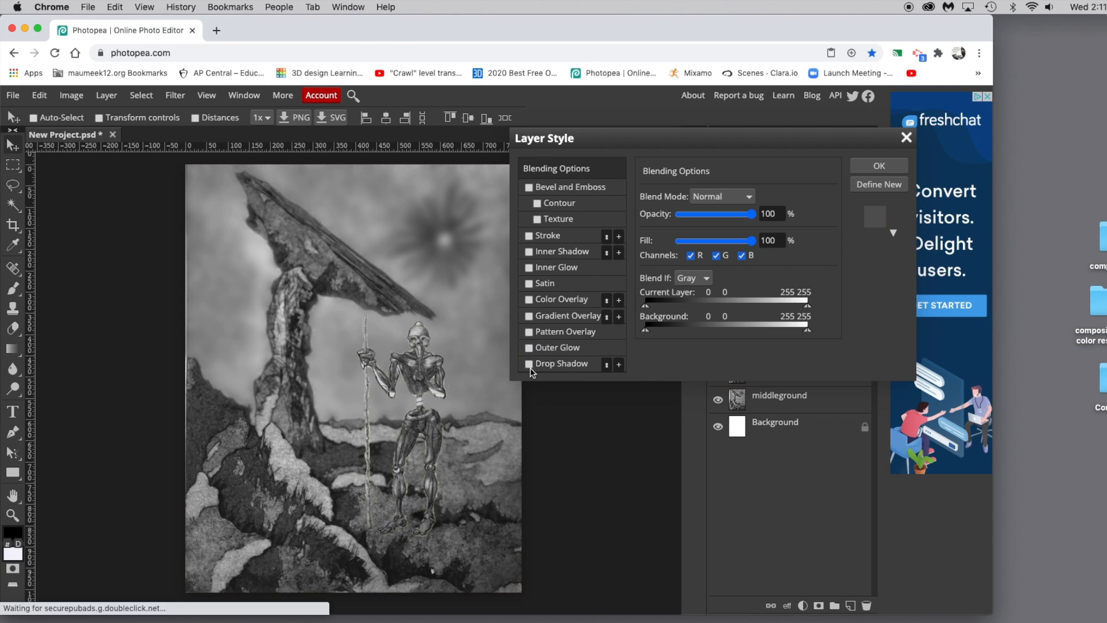
{"action": "left_click", "coordinate": [529, 365]}
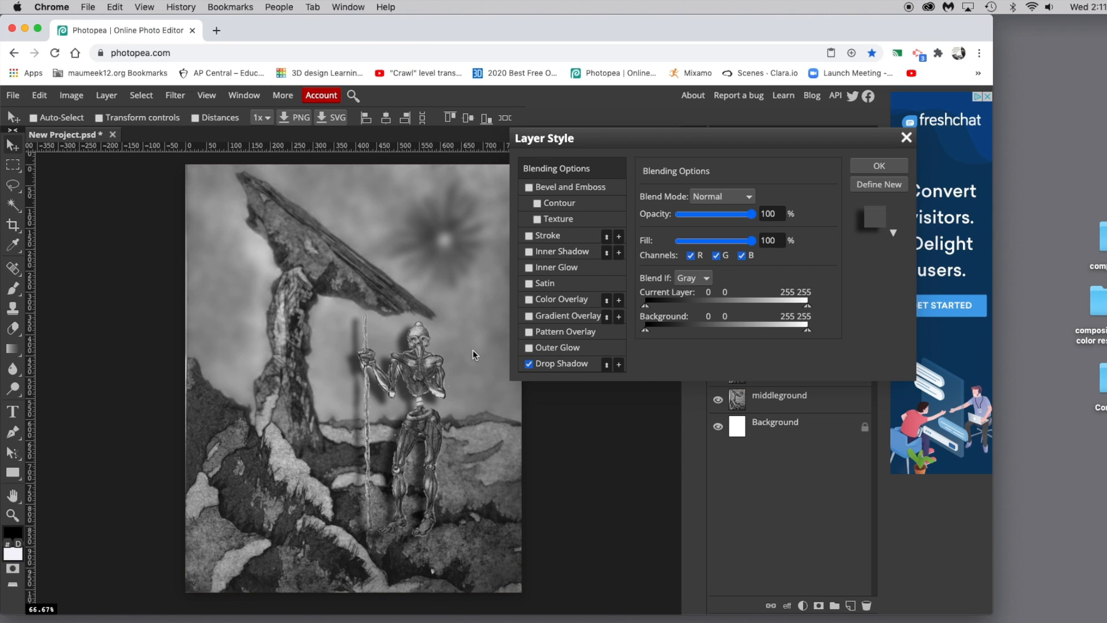
{"action": "left_click", "coordinate": [528, 365]}
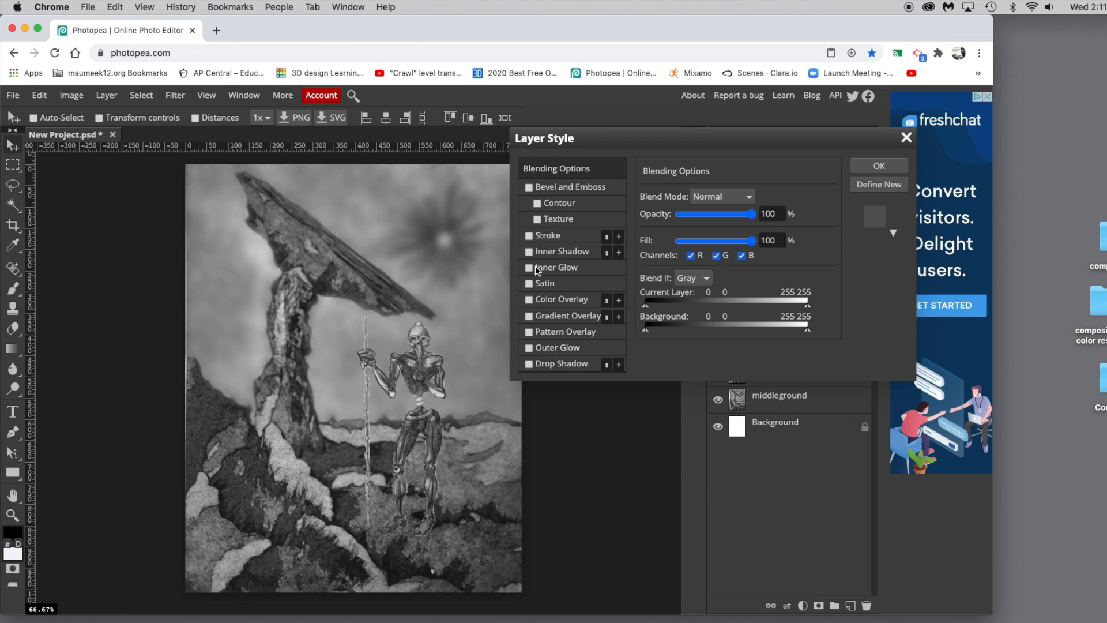
- Try a black (000000) stroke around the focal point figure
{"action": "left_click", "coordinate": [529, 236]}
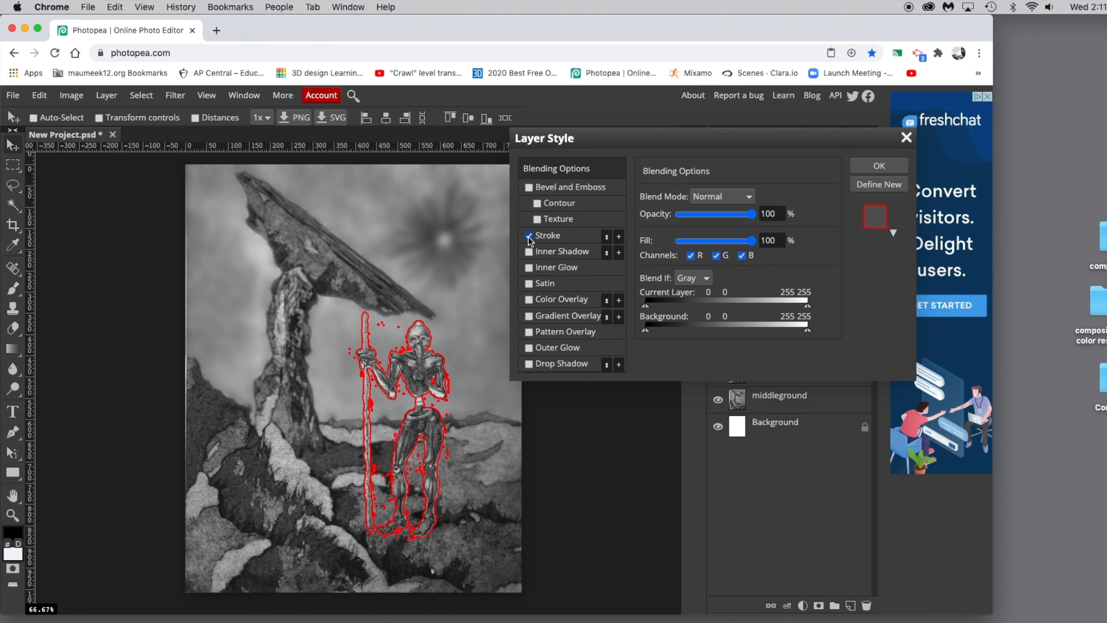
{"action": "left_click", "coordinate": [561, 238]}
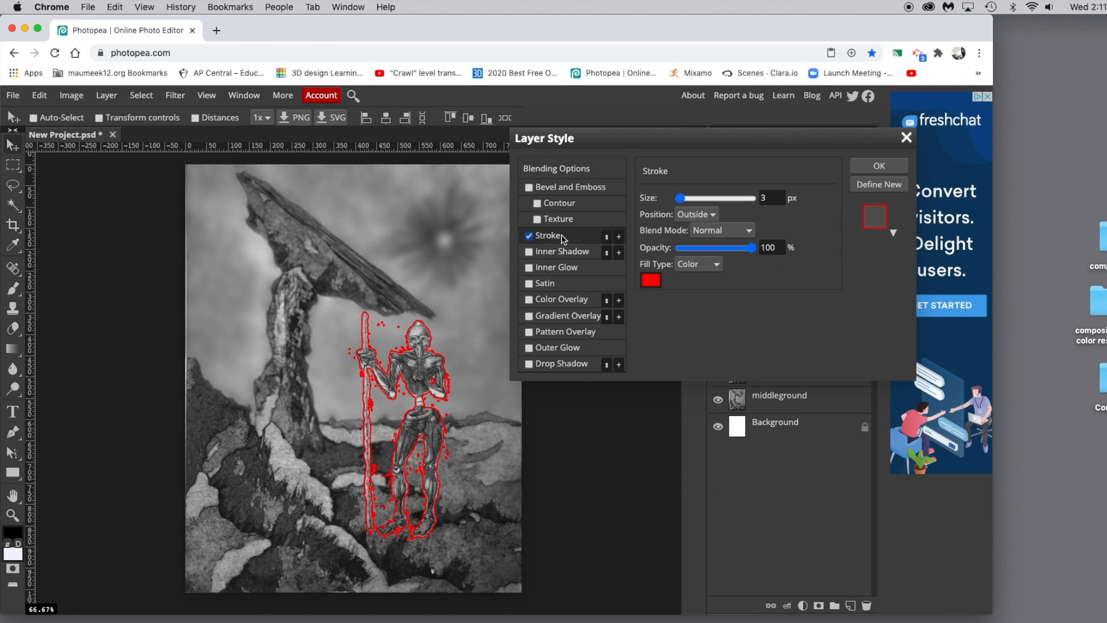
{"action": "left_click", "coordinate": [650, 281]}
{"action": "left_click", "coordinate": [465, 438]}
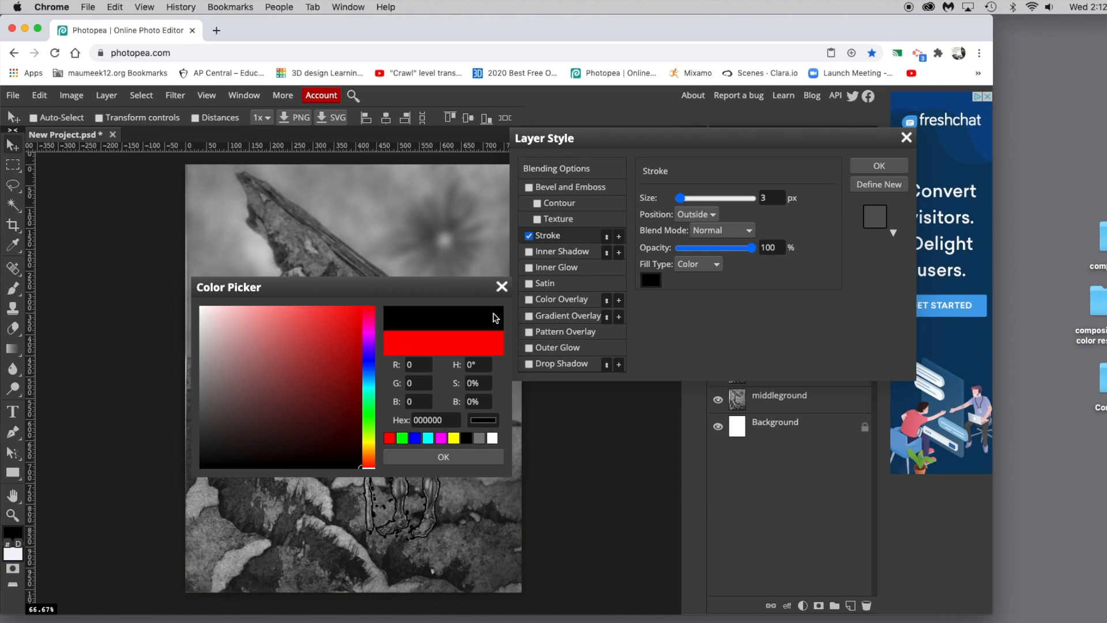
{"action": "left_click", "coordinate": [501, 286]}
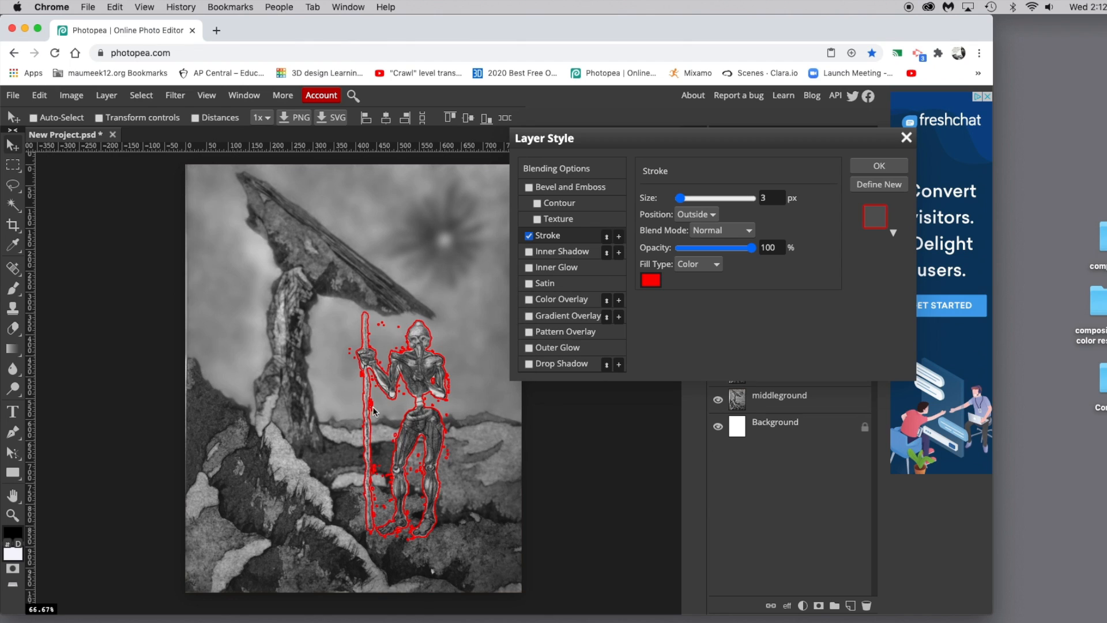
{"action": "left_click", "coordinate": [656, 281]}
{"action": "left_click", "coordinate": [466, 438]}
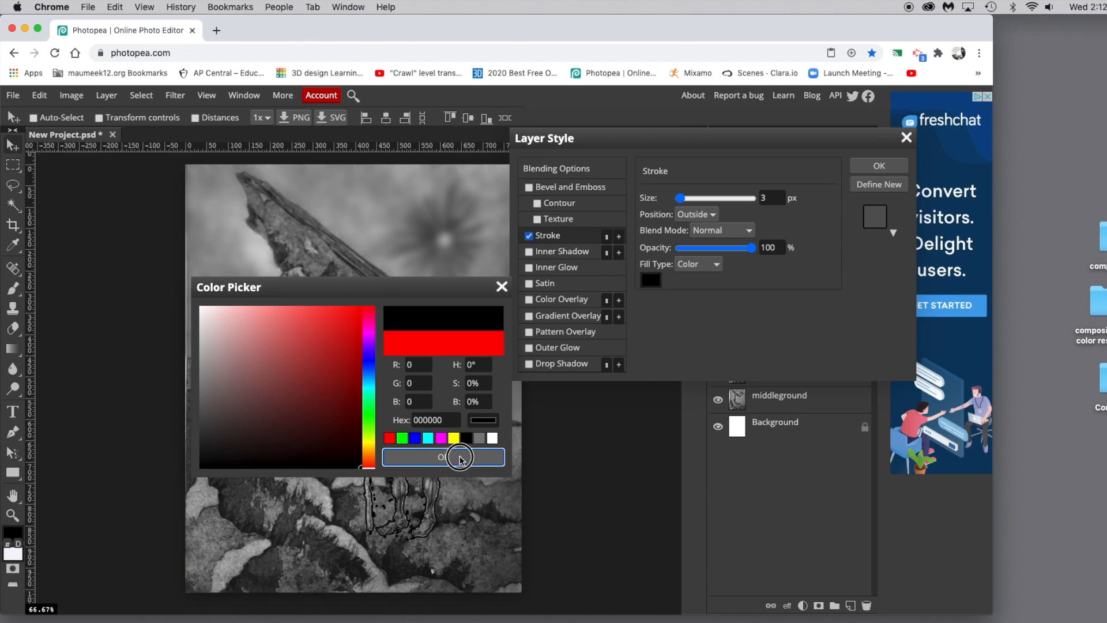
{"action": "left_click", "coordinate": [462, 457]}
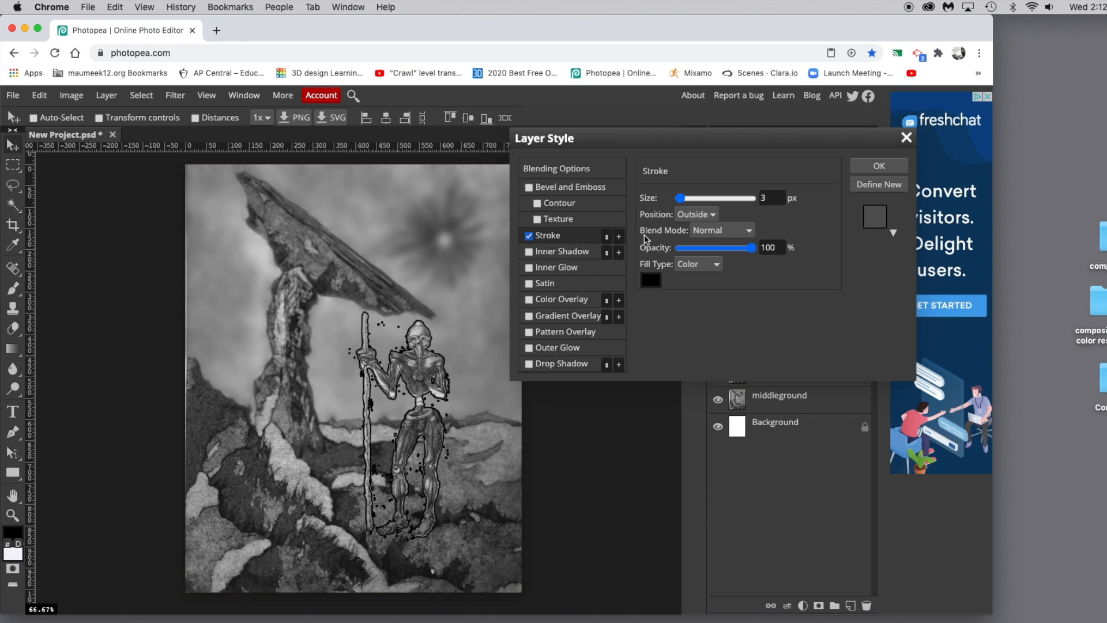
{"action": "left_click", "coordinate": [529, 237]}
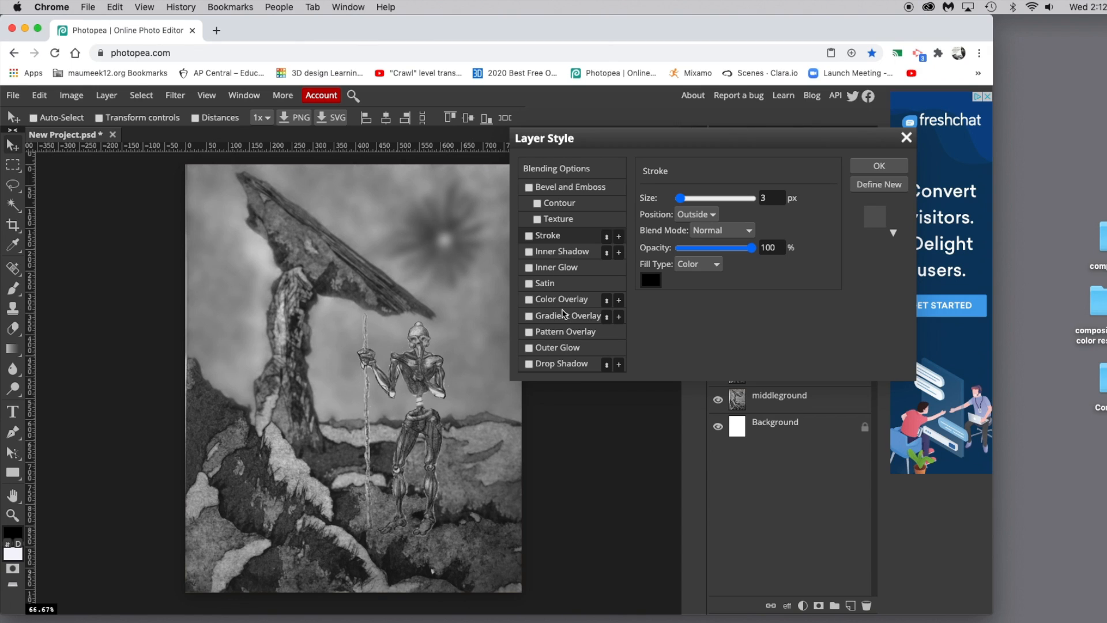
- Add an outer glow to the focal point layer, set its color to white (ffffff) and apply the style
{"action": "left_click", "coordinate": [529, 348]}
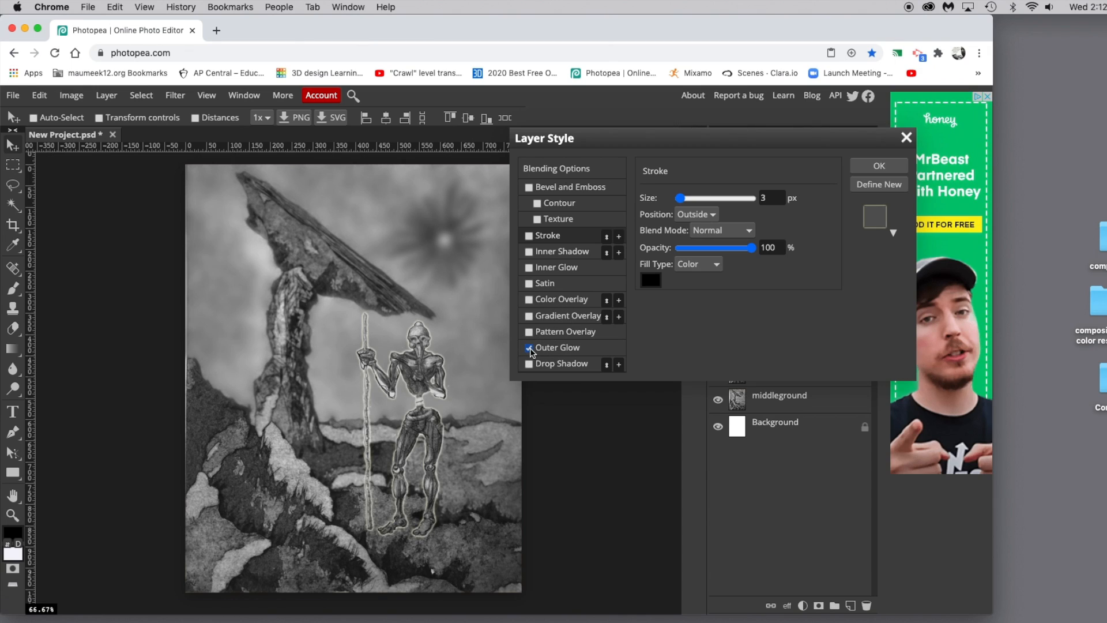
{"action": "left_click", "coordinate": [581, 349]}
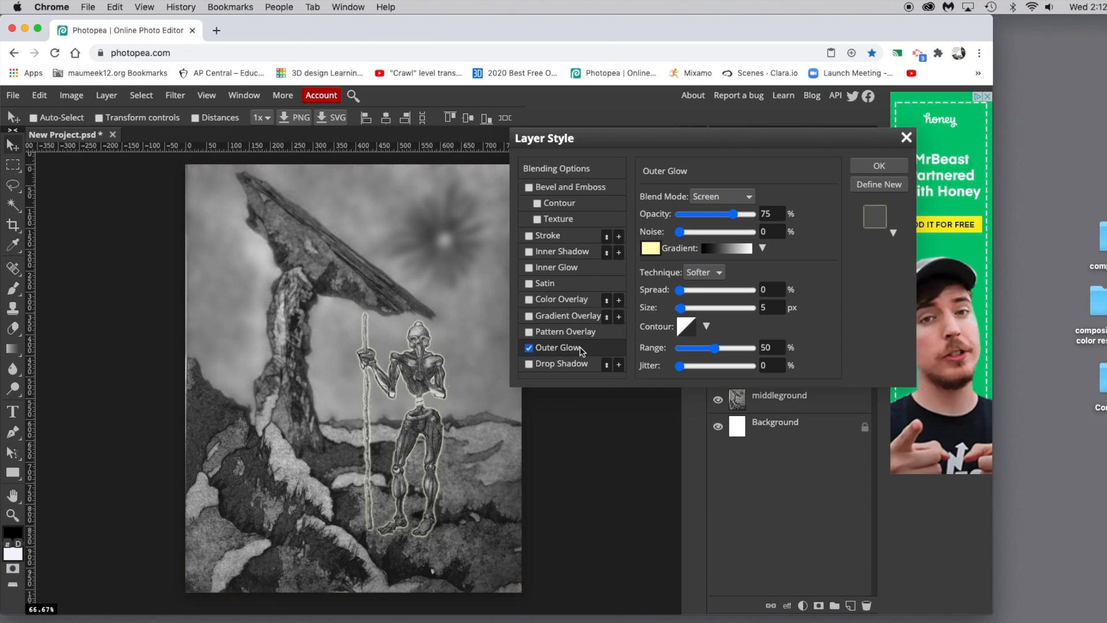
{"action": "left_click", "coordinate": [651, 249]}
{"action": "left_click", "coordinate": [492, 439]}
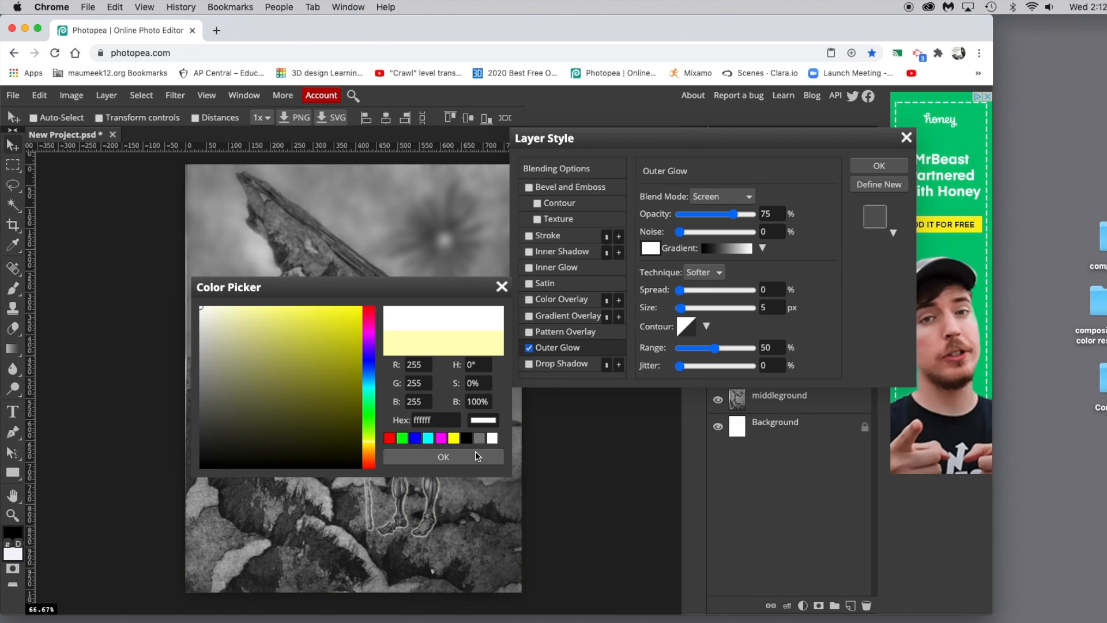
{"action": "left_click", "coordinate": [475, 451]}
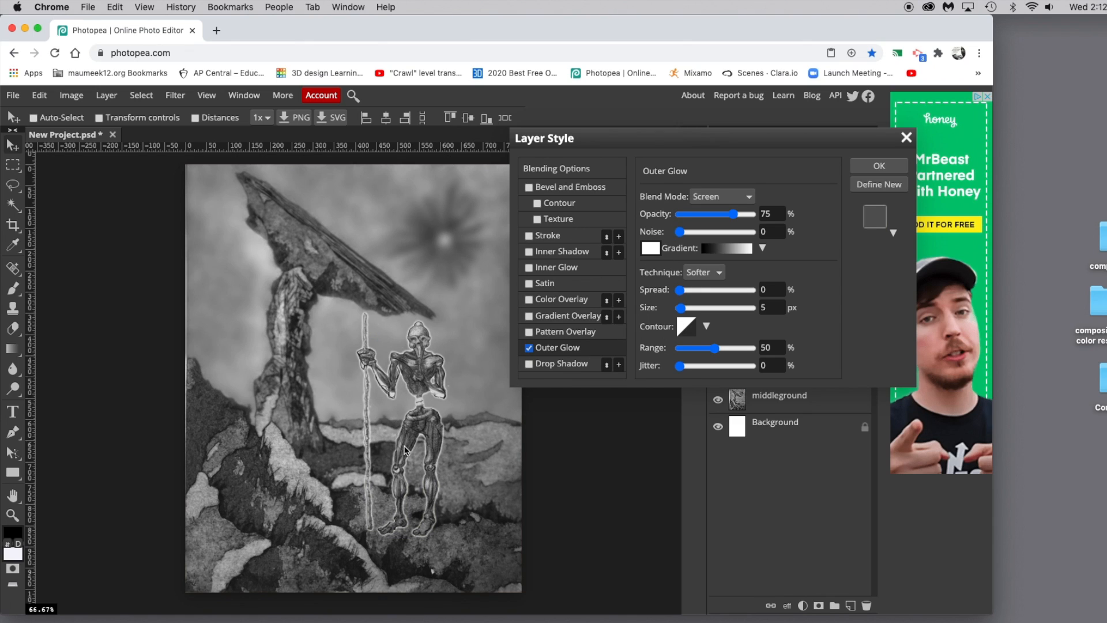
{"action": "left_click", "coordinate": [879, 166]}
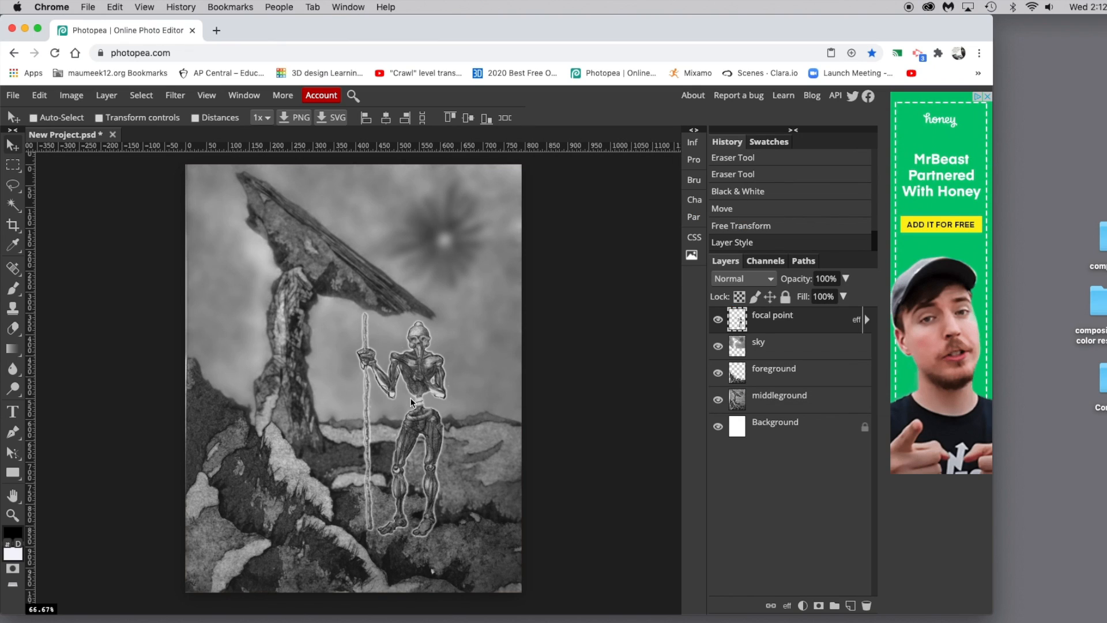
- Lighten the top of the figure's head with the Dodge tool, using the Midtones range at 50% exposure
{"action": "left_click", "coordinate": [13, 388]}
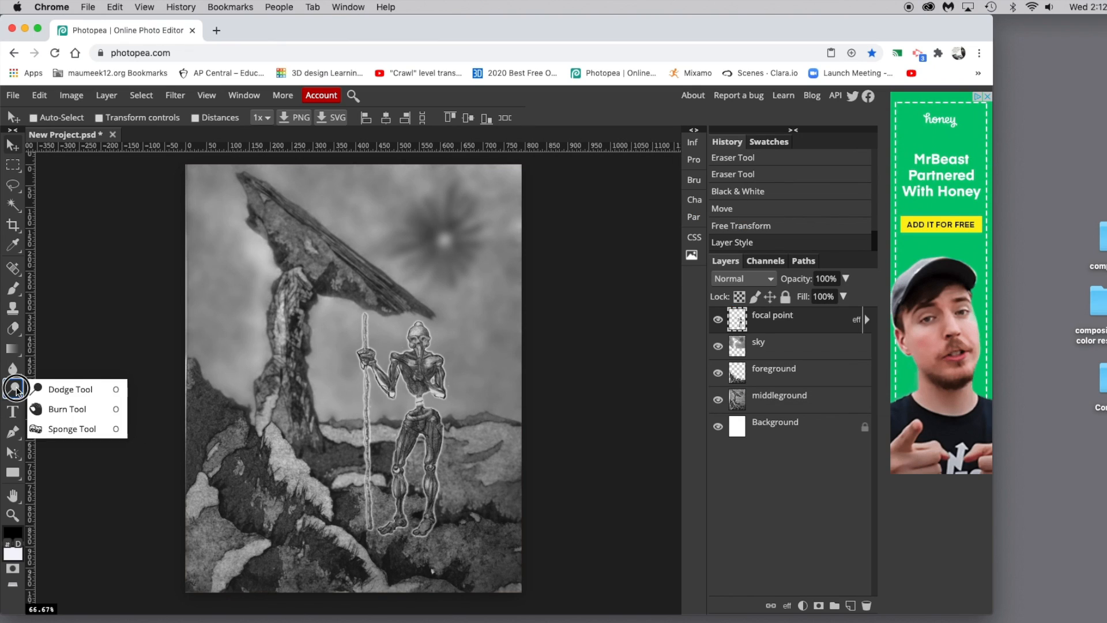
{"action": "left_click", "coordinate": [47, 389]}
{"action": "left_click", "coordinate": [417, 329]}
{"action": "left_click", "coordinate": [417, 326]}
{"action": "left_click", "coordinate": [418, 325]}
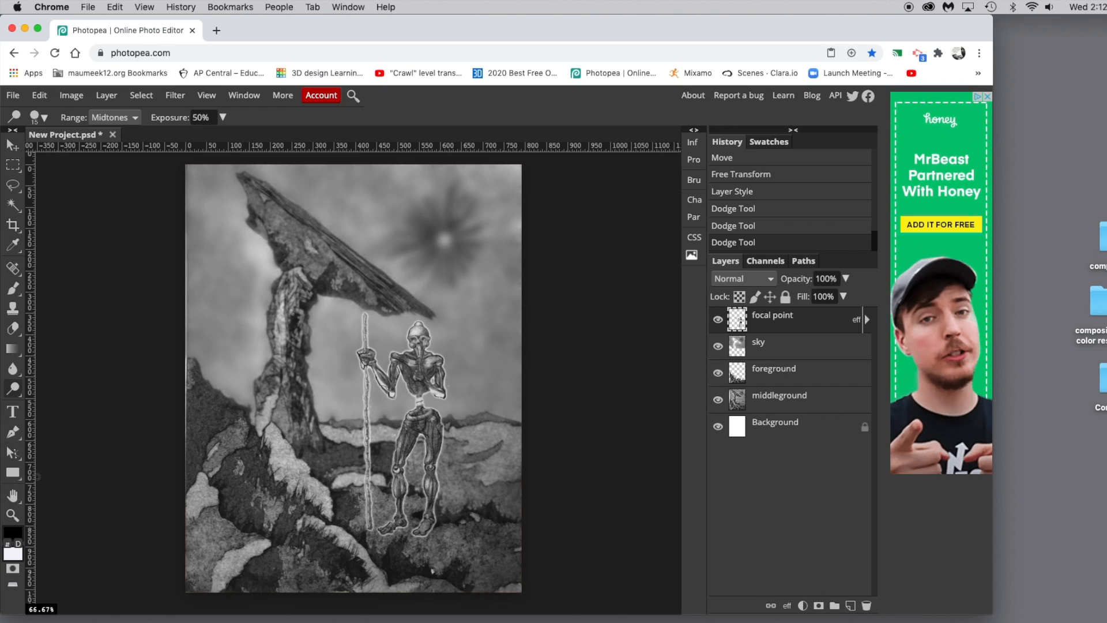
{"action": "left_click", "coordinate": [13, 515]}
{"action": "mouse_move", "coordinate": [280, 480]}
{"action": "left_mouse_down"}
{"action": "mouse_move", "coordinate": [270, 482]}
{"action": "mouse_move", "coordinate": [294, 481]}
{"action": "left_mouse_up"}
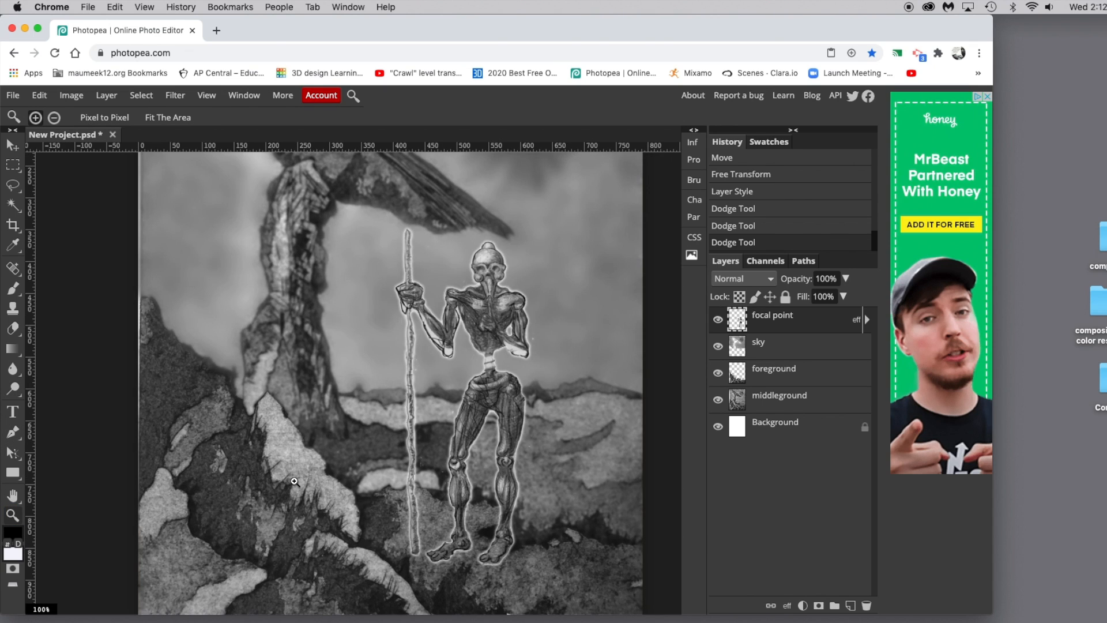
{"action": "left_click", "coordinate": [13, 388]}
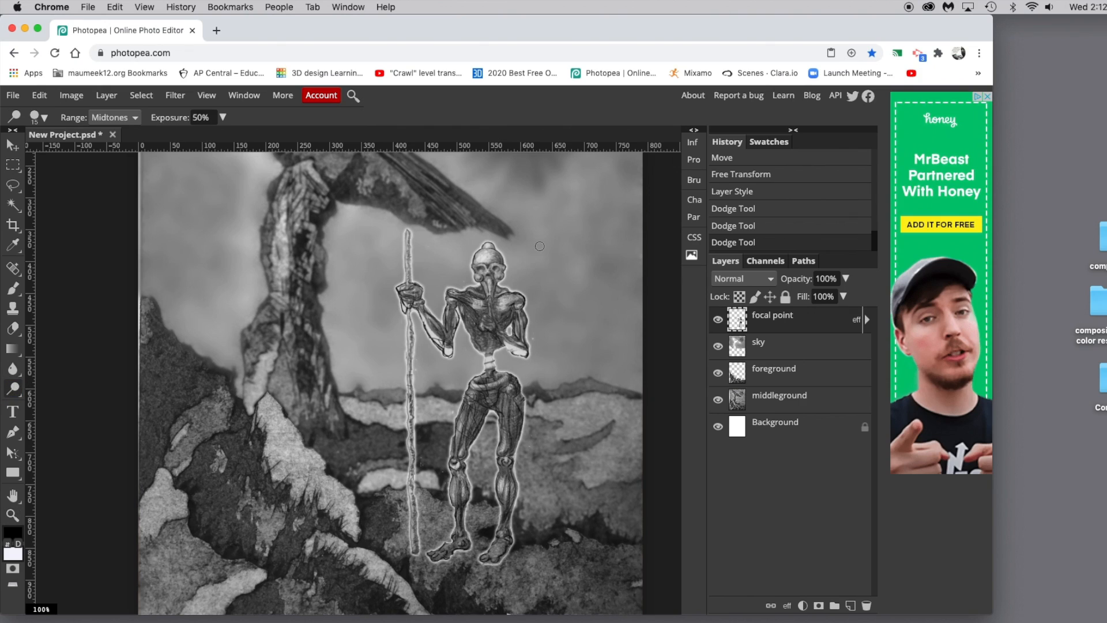
{"action": "left_click", "coordinate": [482, 255]}
{"action": "left_click", "coordinate": [483, 254]}
{"action": "left_click", "coordinate": [485, 254]}
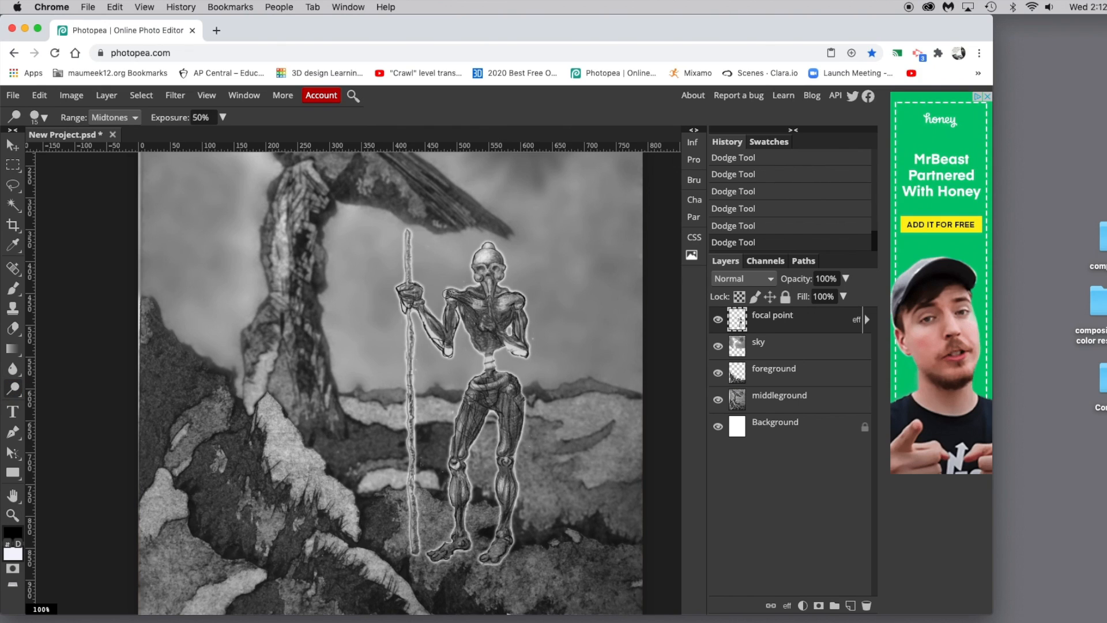
- Dodge highlights onto the figure's arm, thighs, shins and hip
{"action": "mouse_move", "coordinate": [447, 315]}
{"action": "left_mouse_down"}
{"action": "mouse_move", "coordinate": [441, 329]}
{"action": "mouse_move", "coordinate": [434, 317]}
{"action": "mouse_move", "coordinate": [440, 326]}
{"action": "left_mouse_up"}
{"action": "left_click_drag", "start_coordinate": [461, 419], "coordinate": [456, 457]}
{"action": "left_click", "coordinate": [458, 433]}
{"action": "left_click", "coordinate": [456, 451]}
{"action": "left_click", "coordinate": [455, 497]}
{"action": "left_click", "coordinate": [453, 489]}
{"action": "mouse_move", "coordinate": [502, 491]}
{"action": "left_mouse_down"}
{"action": "mouse_move", "coordinate": [503, 472]}
{"action": "mouse_move", "coordinate": [503, 491]}
{"action": "left_mouse_up"}
{"action": "mouse_move", "coordinate": [500, 447]}
{"action": "left_mouse_down"}
{"action": "mouse_move", "coordinate": [512, 435]}
{"action": "mouse_move", "coordinate": [503, 451]}
{"action": "left_mouse_up"}
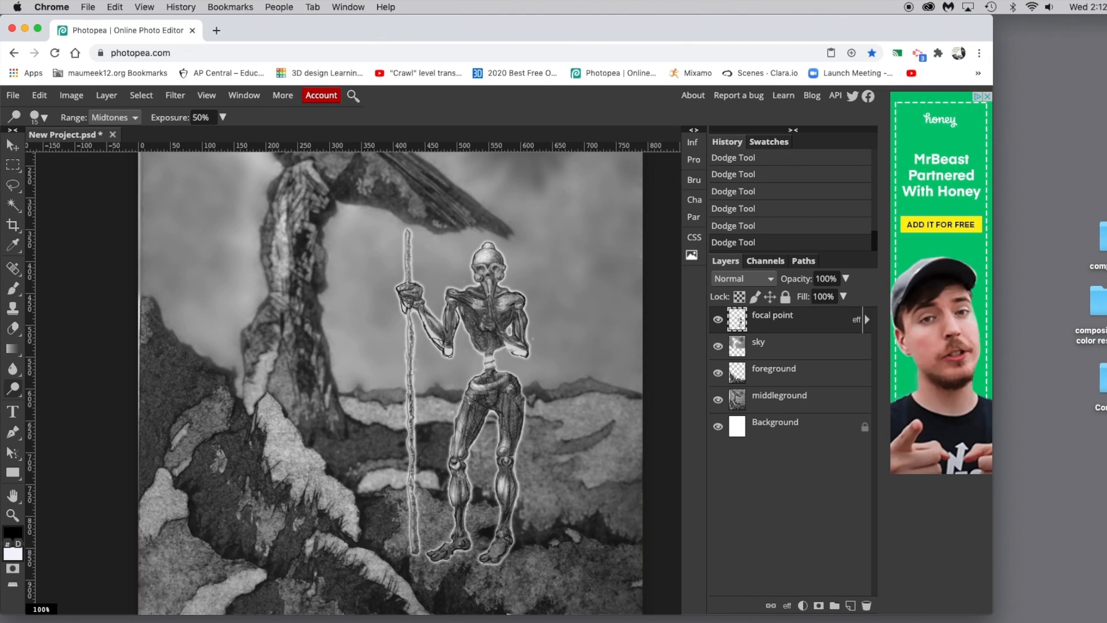
{"action": "left_click_drag", "start_coordinate": [508, 388], "coordinate": [517, 391]}
- Darken the shadows on the figure's upper arm and chest with the Burn tool at 50% exposure
{"action": "right_click", "coordinate": [13, 394]}
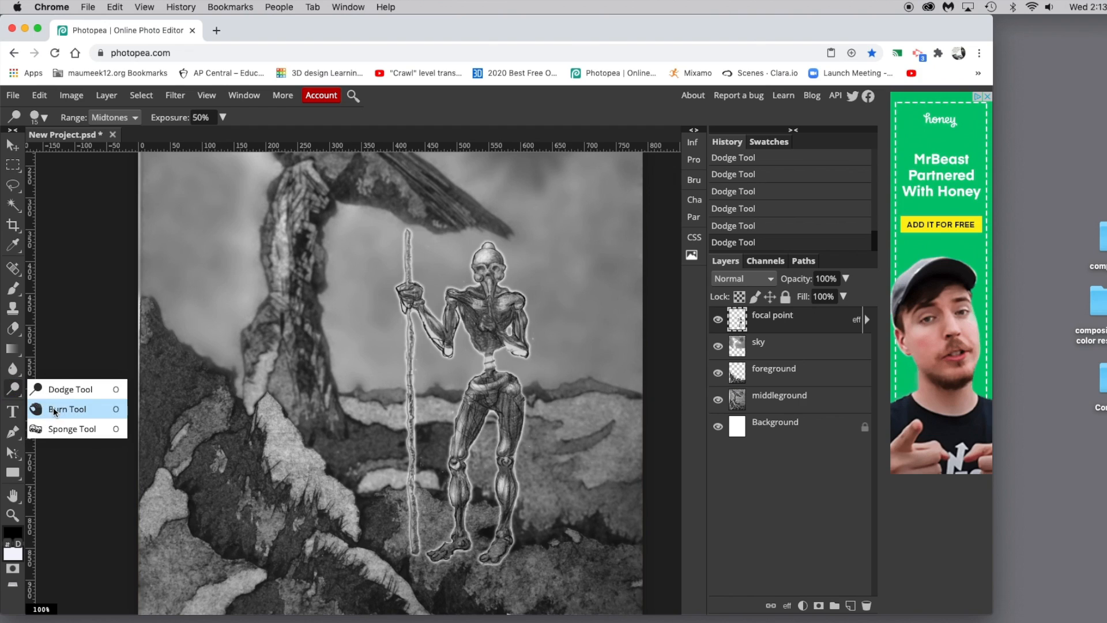
{"action": "left_click", "coordinate": [54, 407]}
{"action": "mouse_move", "coordinate": [463, 319]}
{"action": "left_mouse_down"}
{"action": "mouse_move", "coordinate": [481, 342]}
{"action": "mouse_move", "coordinate": [496, 326]}
{"action": "left_mouse_up"}
{"action": "left_click", "coordinate": [504, 320]}
{"action": "left_click", "coordinate": [502, 317]}
{"action": "left_click", "coordinate": [505, 318]}
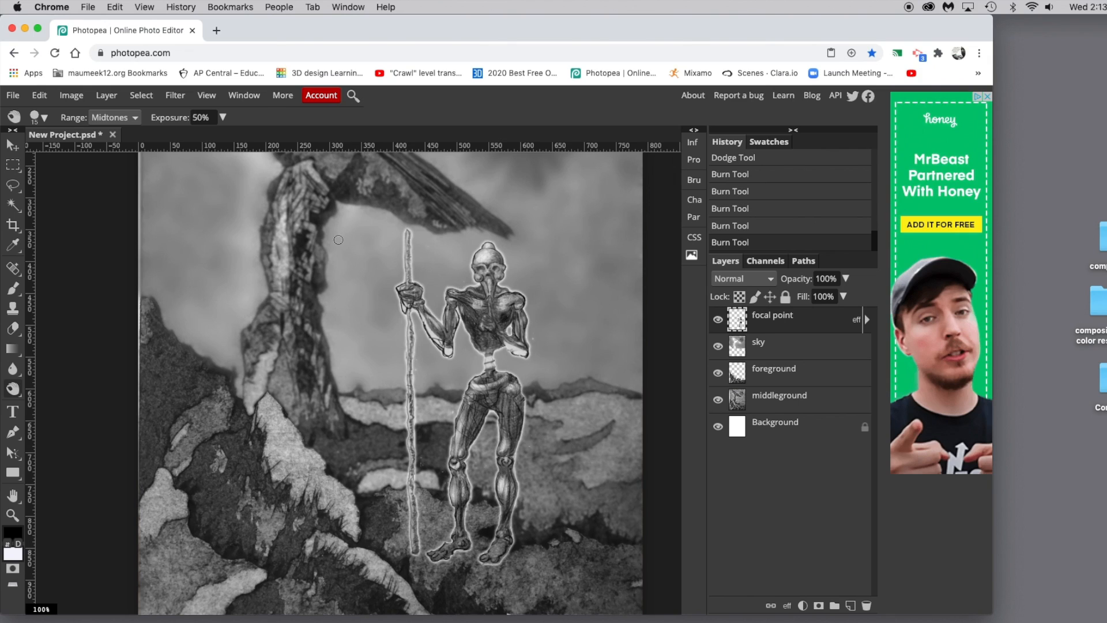
- Hide the middleground and burn shadows into the foreground layer around the figure's feet at 20% exposure
{"action": "left_click", "coordinate": [102, 116]}
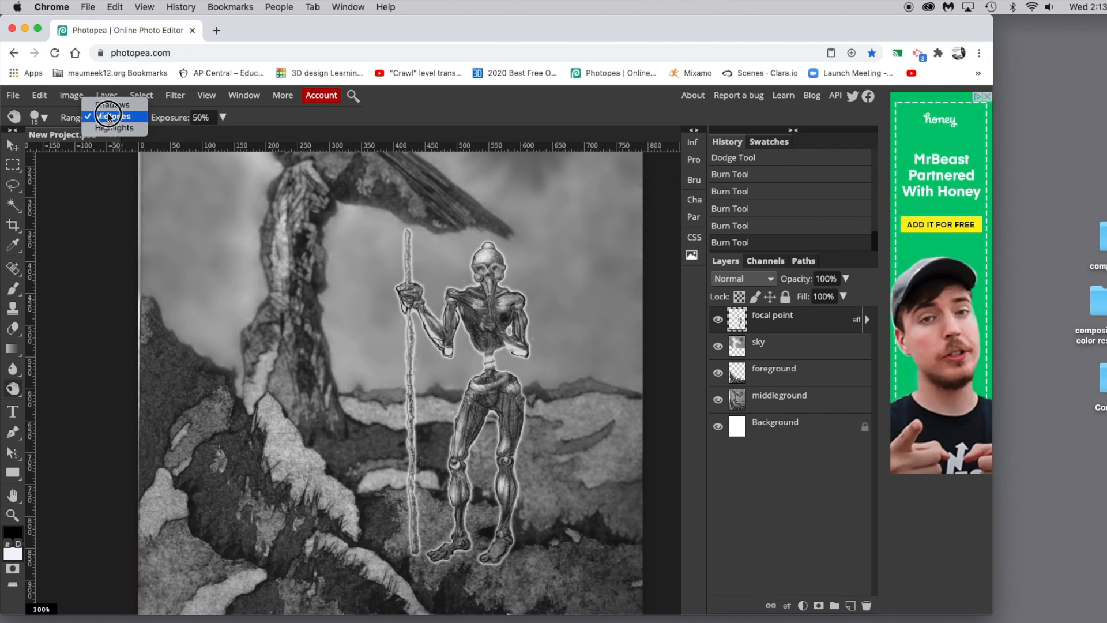
{"action": "left_click", "coordinate": [109, 117]}
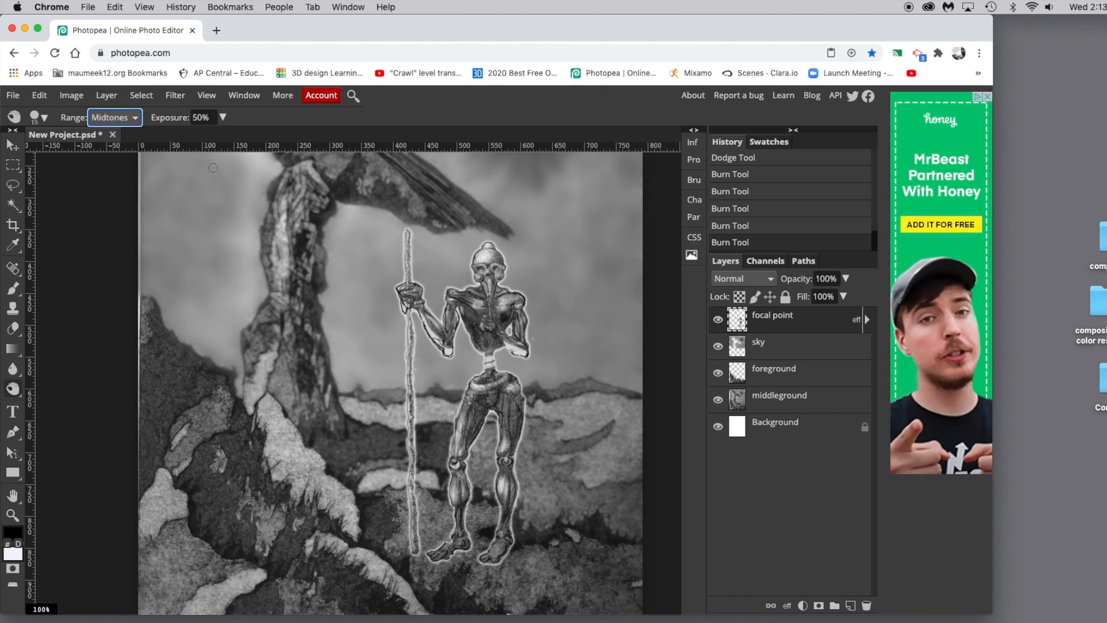
{"action": "left_click_drag", "start_coordinate": [202, 120], "coordinate": [189, 119]}
{"action": "type", "text": "20"}
{"action": "left_click", "coordinate": [718, 400]}
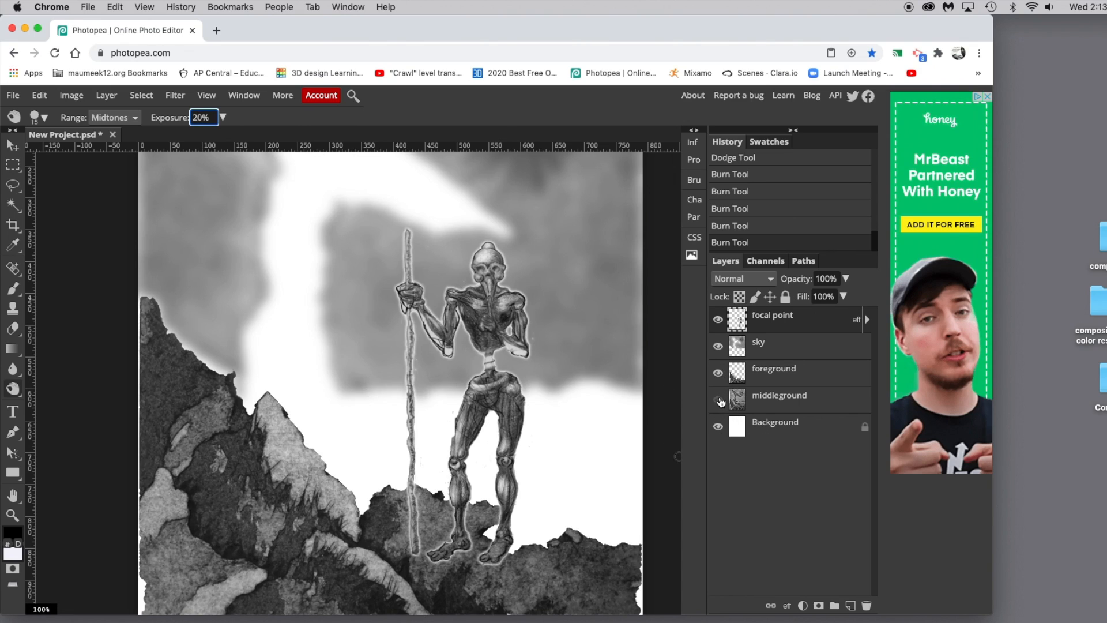
{"action": "left_click", "coordinate": [772, 376]}
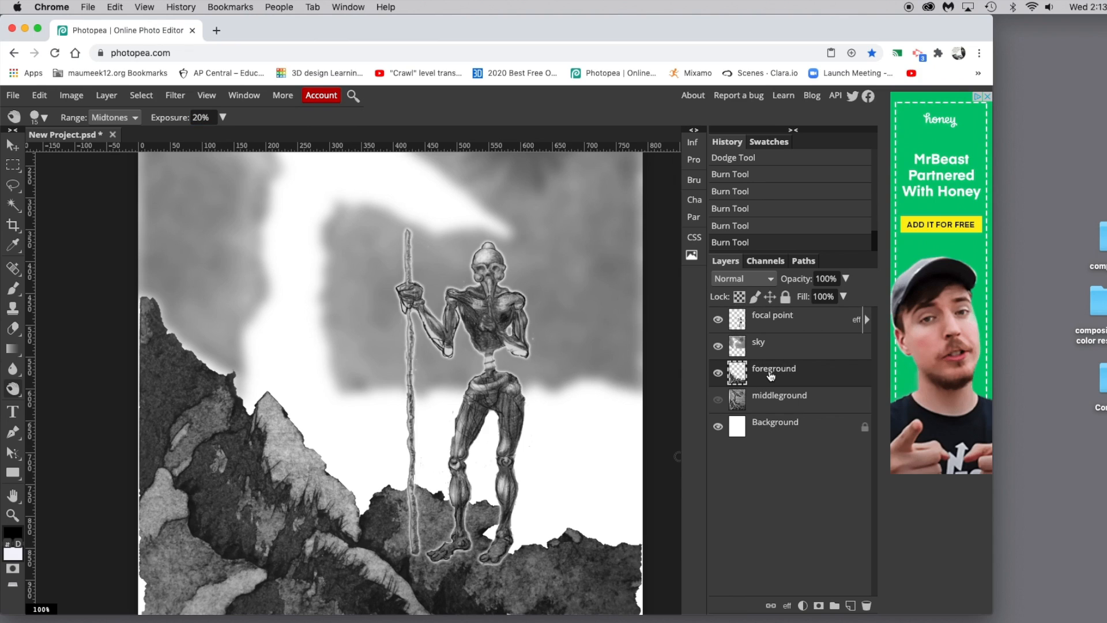
{"action": "left_click_drag", "start_coordinate": [460, 560], "coordinate": [469, 551]}
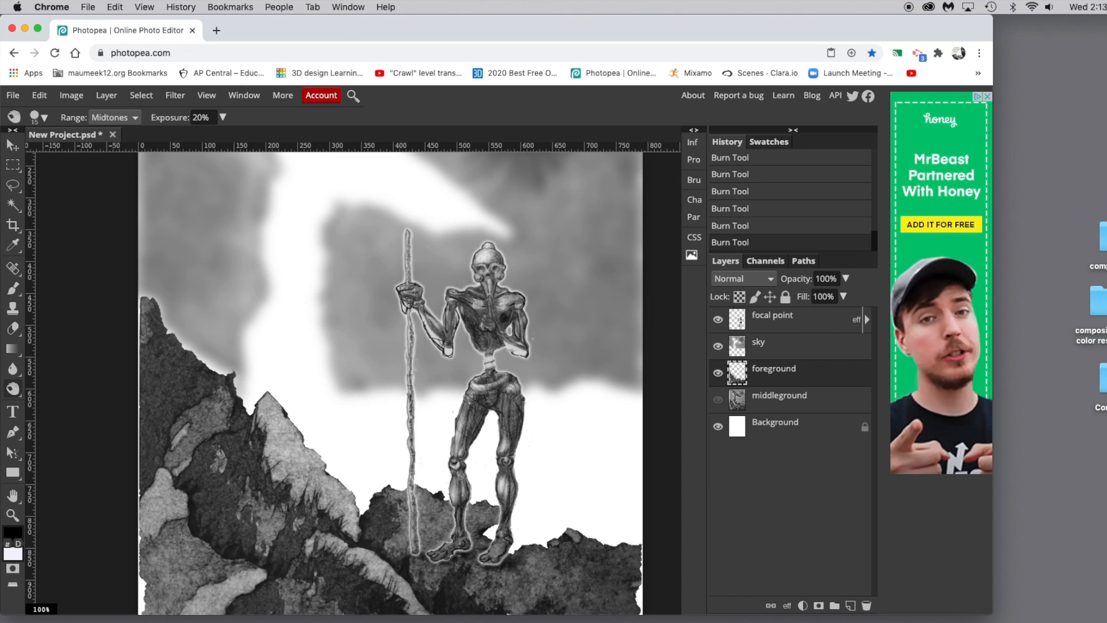
- Select the middleground layer and make it visible again
{"action": "left_click", "coordinate": [769, 317]}
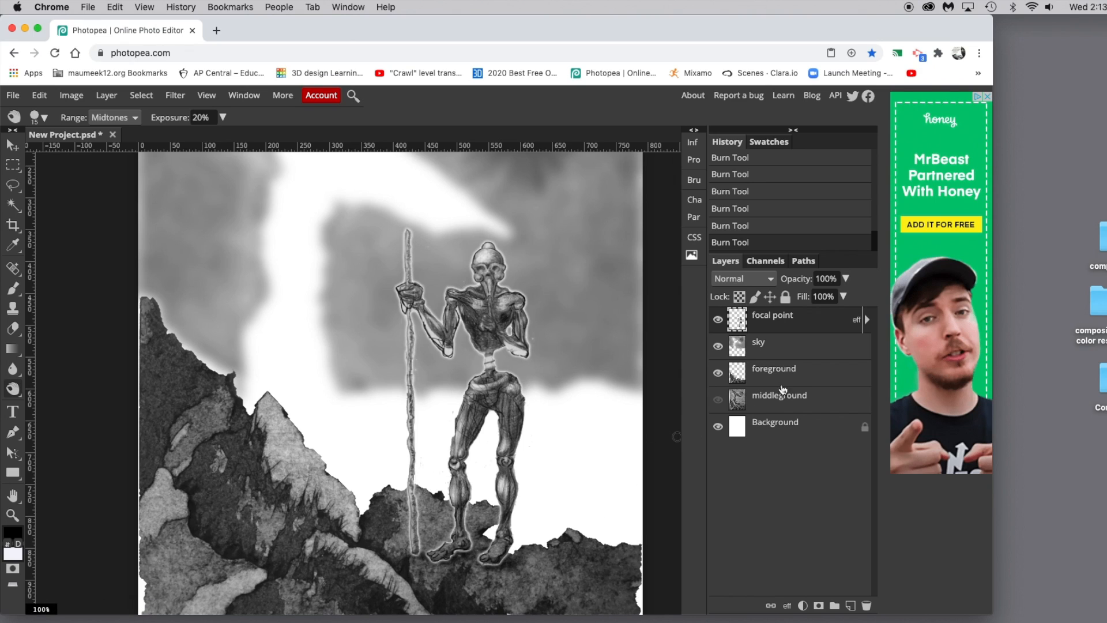
{"action": "left_click", "coordinate": [764, 398]}
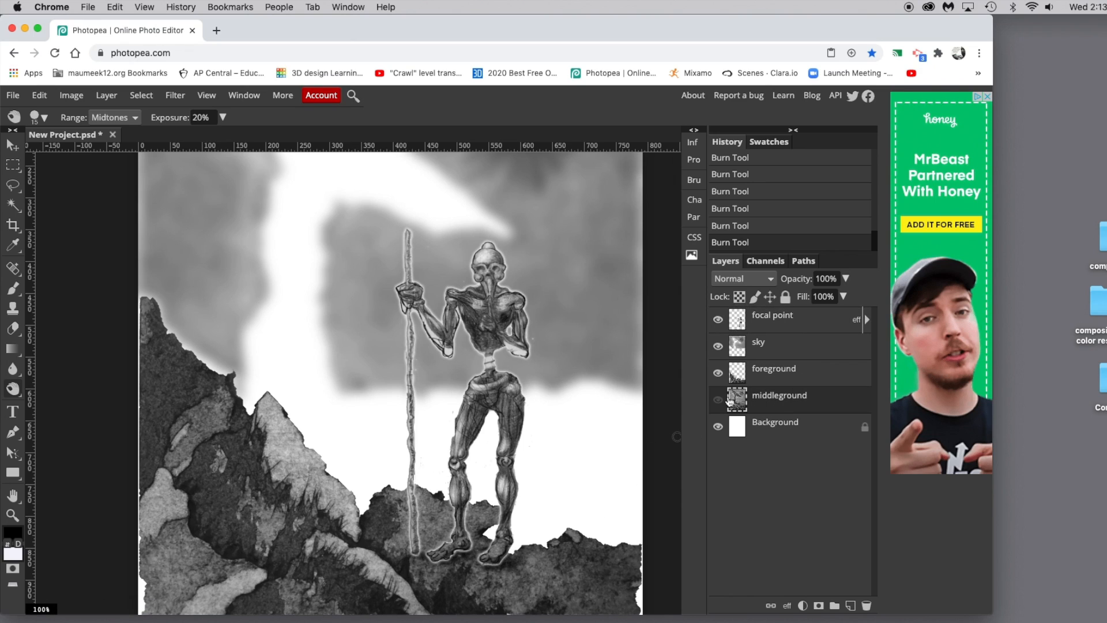
{"action": "left_click", "coordinate": [718, 399]}
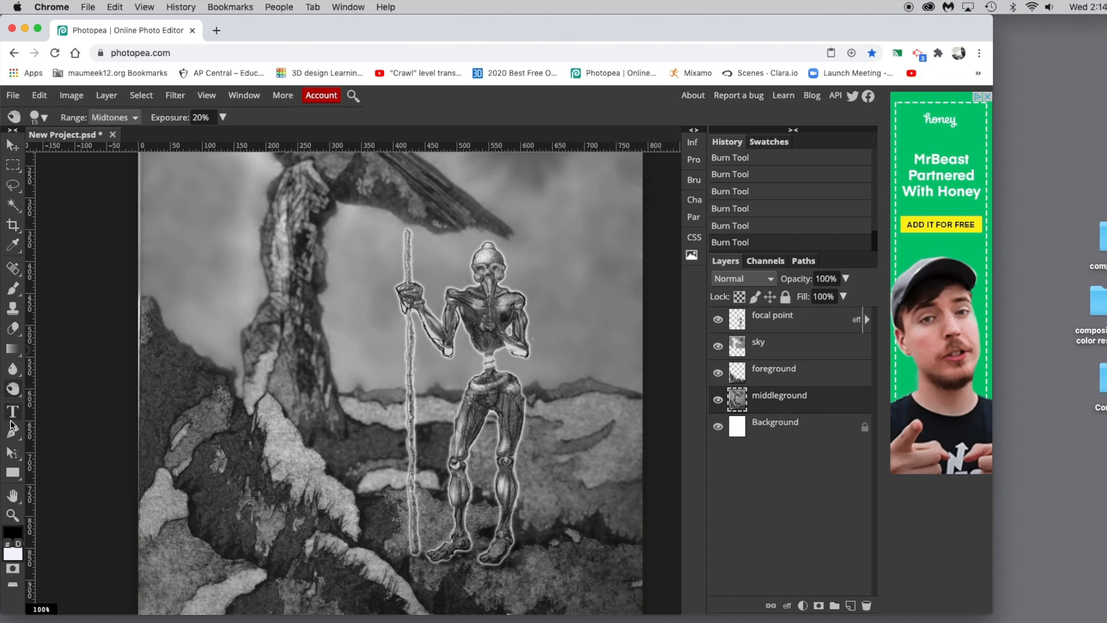
{"action": "left_click", "coordinate": [12, 515]}
{"action": "mouse_move", "coordinate": [263, 464]}
{"action": "left_mouse_down"}
{"action": "mouse_move", "coordinate": [233, 460]}
{"action": "mouse_move", "coordinate": [245, 464]}
{"action": "left_mouse_up"}
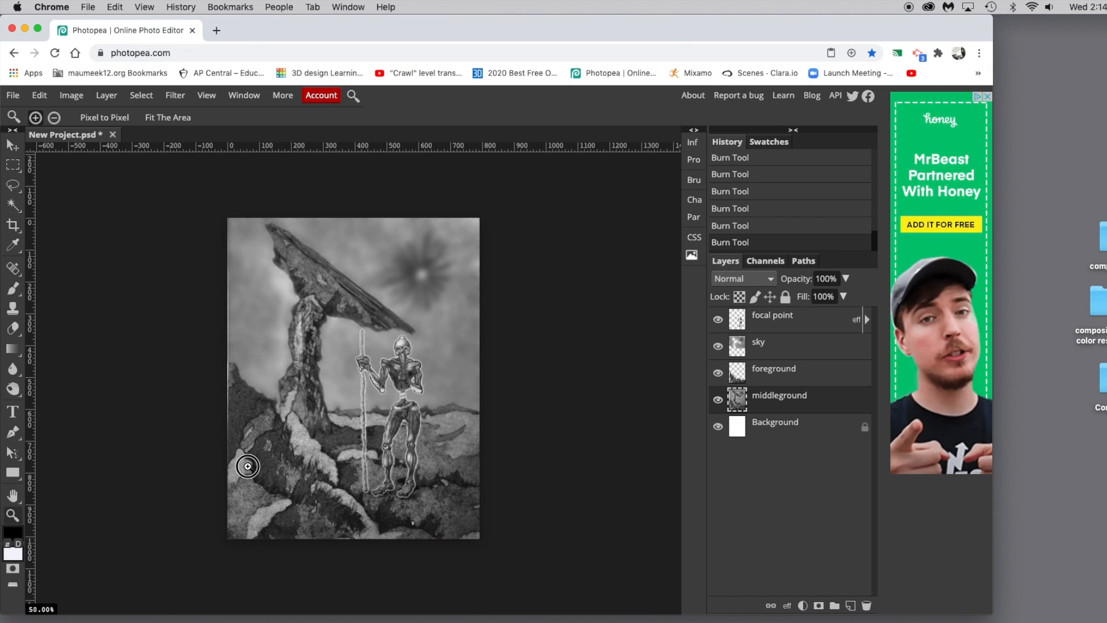
- Hide the middleground, focal point and foreground layers so that only the sky artwork shows over the background
{"action": "left_click", "coordinate": [271, 446]}
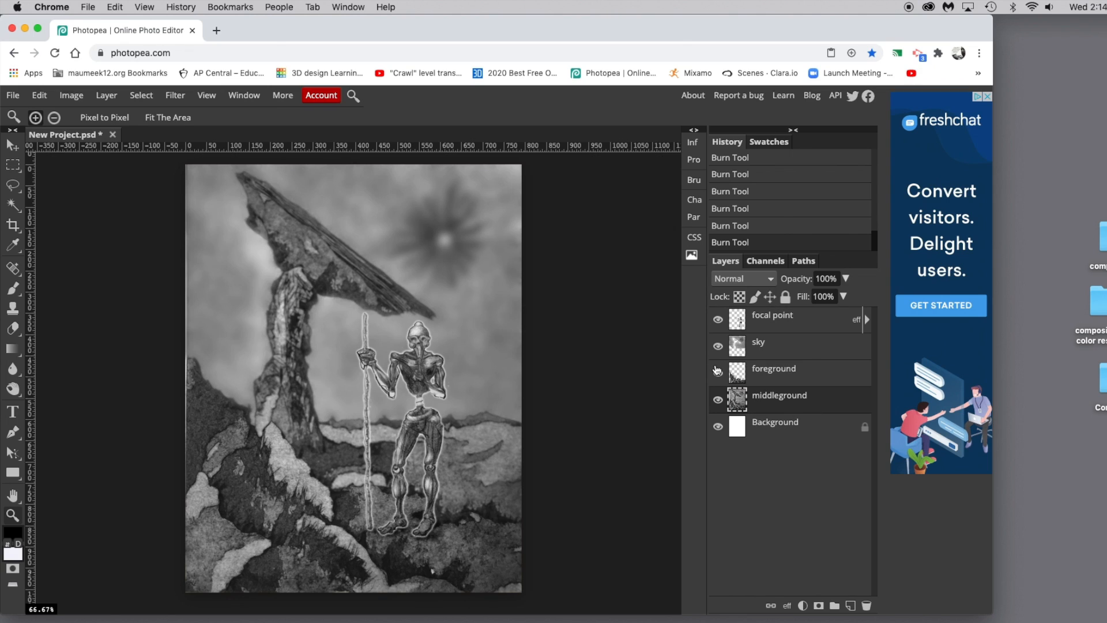
{"action": "left_click", "coordinate": [718, 399]}
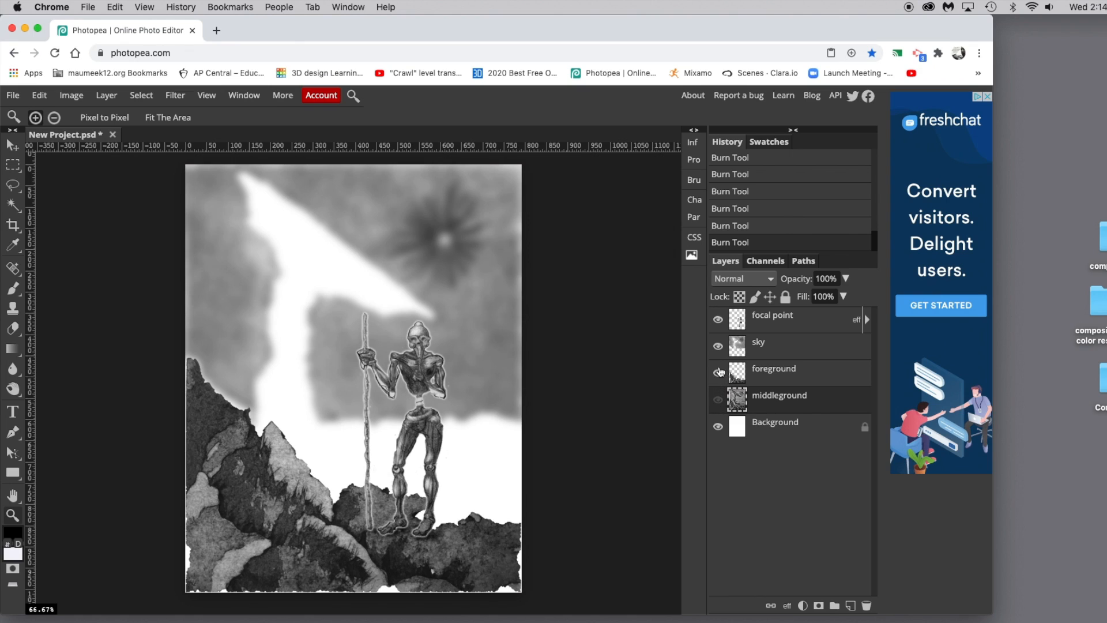
{"action": "left_click", "coordinate": [718, 321]}
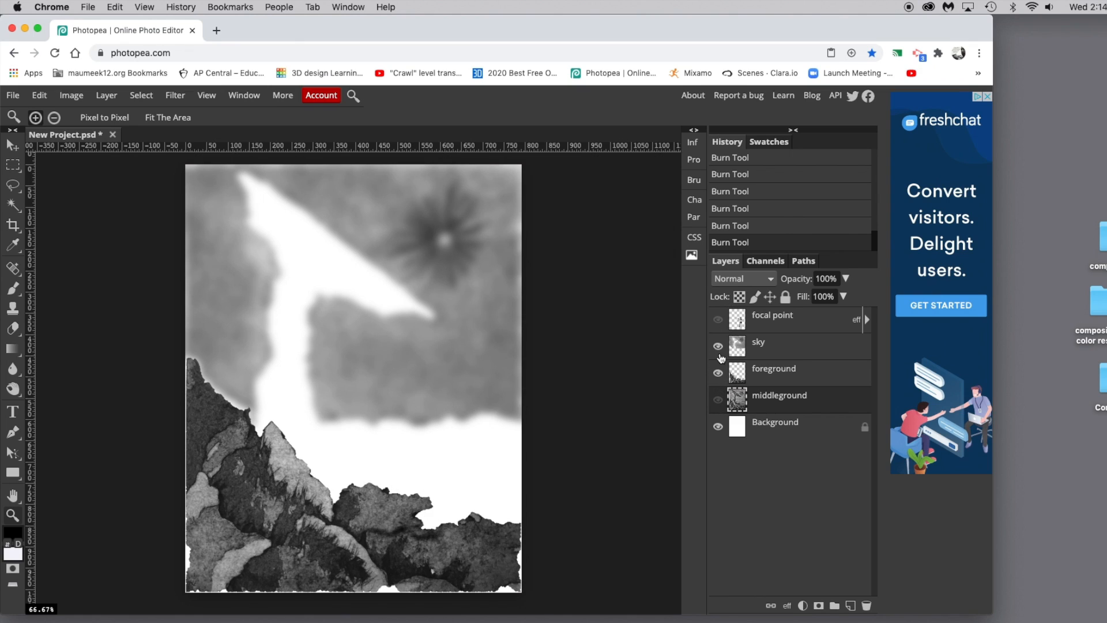
{"action": "left_click", "coordinate": [718, 375]}
- Add a new layer directly above the sky layer and name it "blue"
{"action": "left_click", "coordinate": [779, 349]}
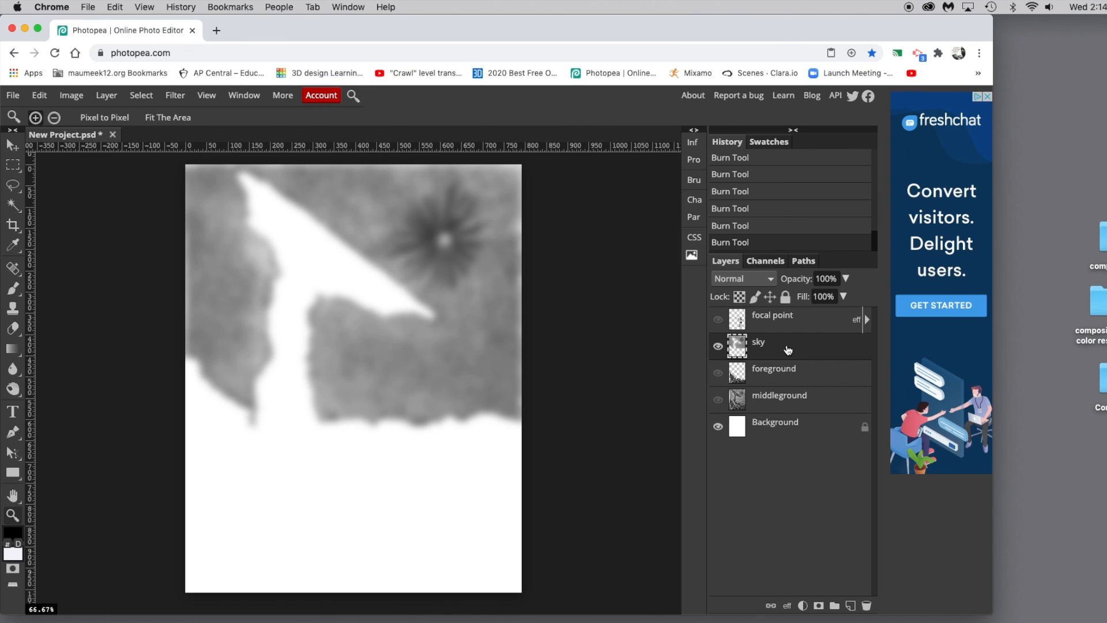
{"action": "left_click", "coordinate": [851, 605]}
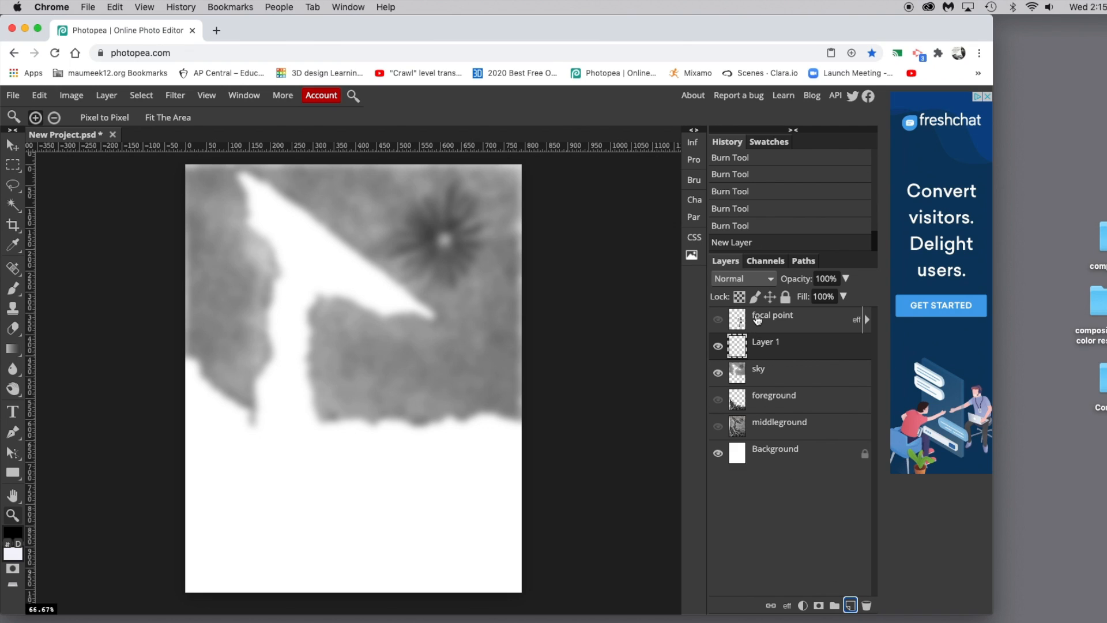
{"action": "mouse_move", "coordinate": [762, 316]}
{"action": "left_mouse_down"}
{"action": "mouse_move", "coordinate": [761, 335]}
{"action": "mouse_move", "coordinate": [764, 323]}
{"action": "left_mouse_up"}
{"action": "double_click", "coordinate": [763, 344]}
{"action": "type", "text": "b"}
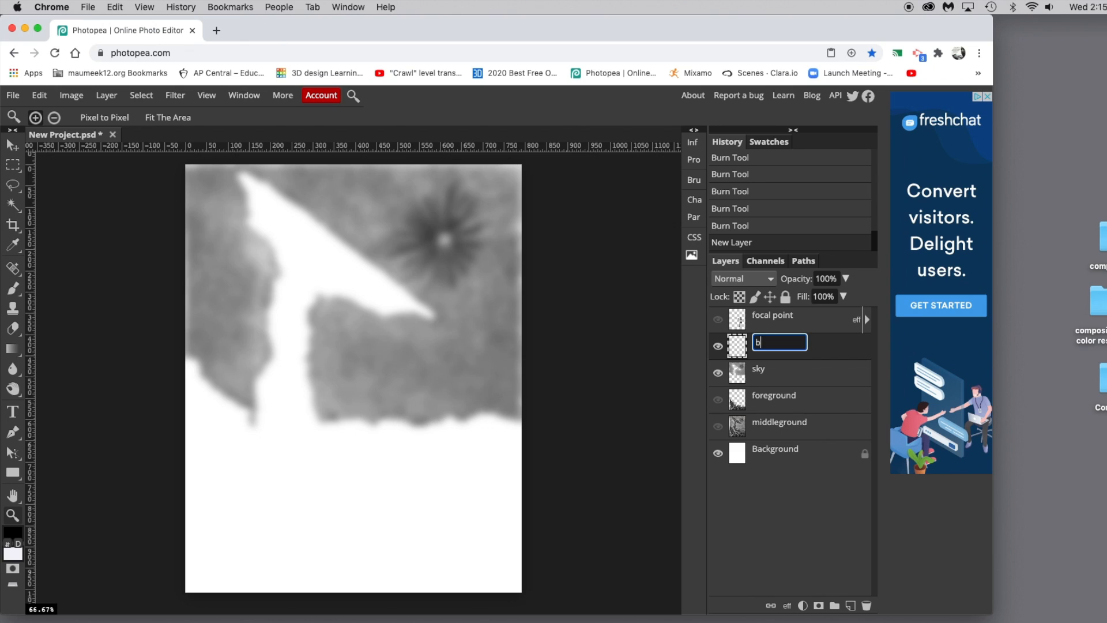
{"action": "type", "text": "lue"}
{"action": "key", "text": "Return"}
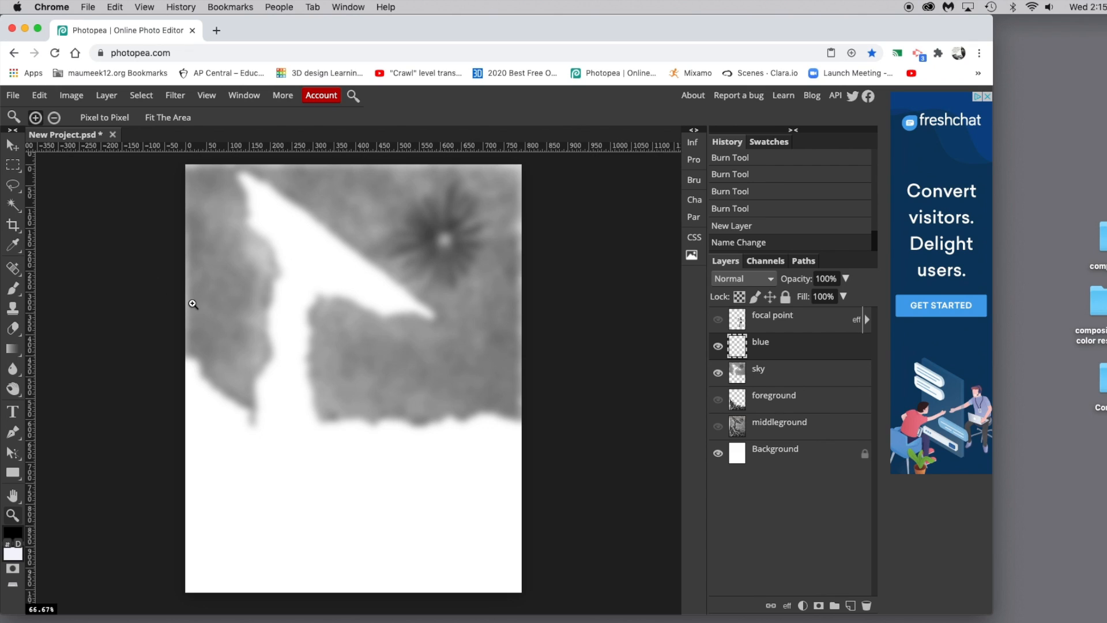
- Select the sky area of the sky layer with the Magic Wand at a tolerance of 100
{"action": "left_click", "coordinate": [772, 377]}
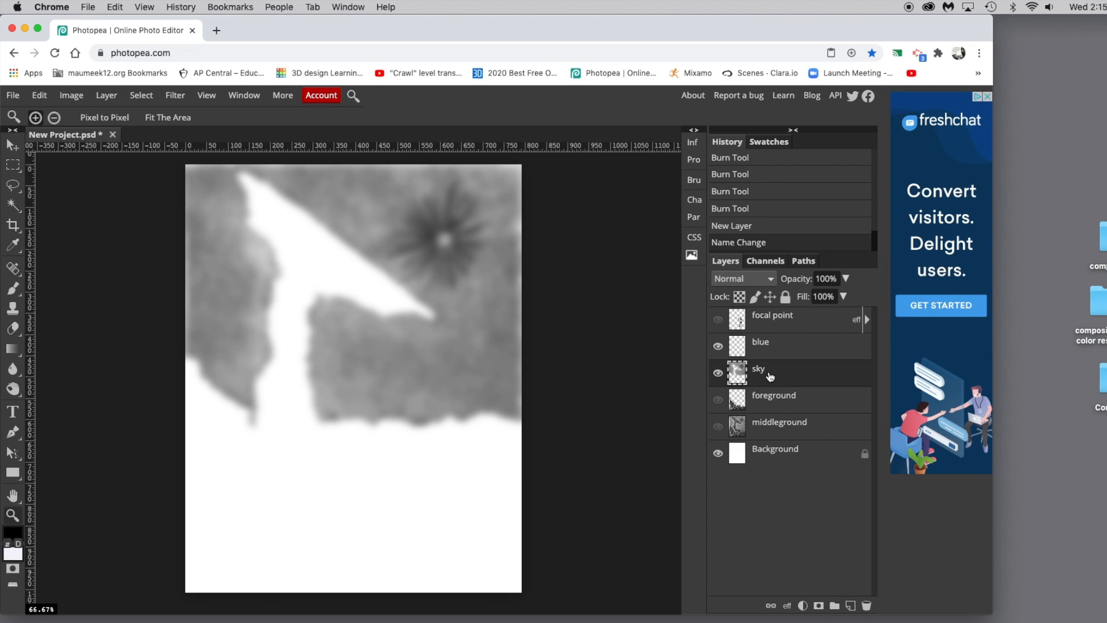
{"action": "left_click", "coordinate": [13, 205]}
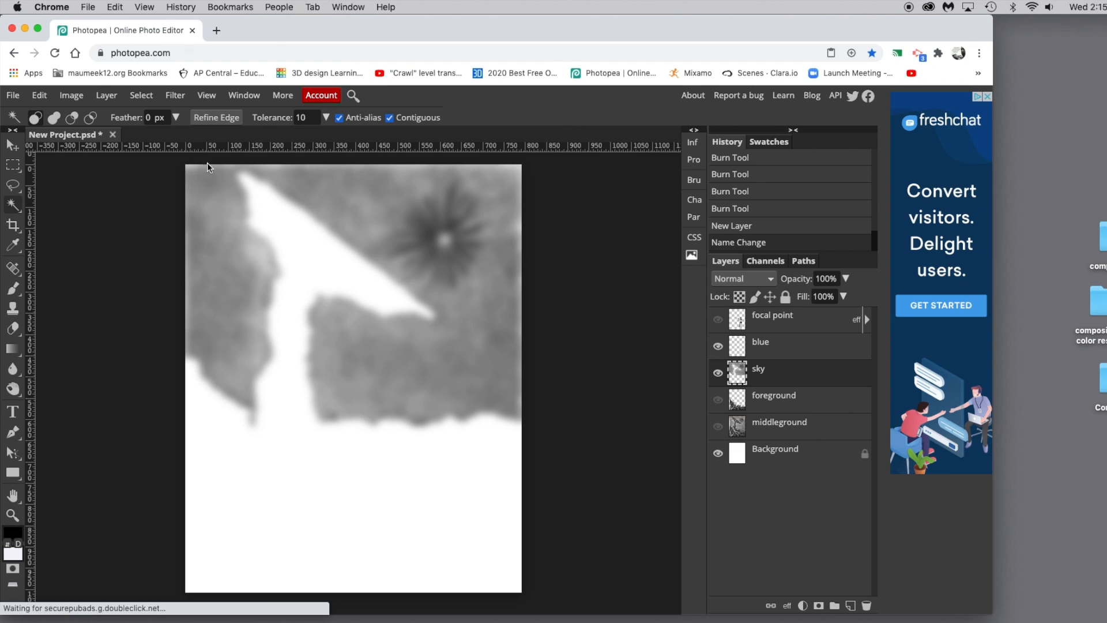
{"action": "left_click", "coordinate": [295, 118]}
{"action": "type", "text": "100"}
{"action": "left_click", "coordinate": [371, 202]}
{"action": "left_click", "coordinate": [397, 196]}
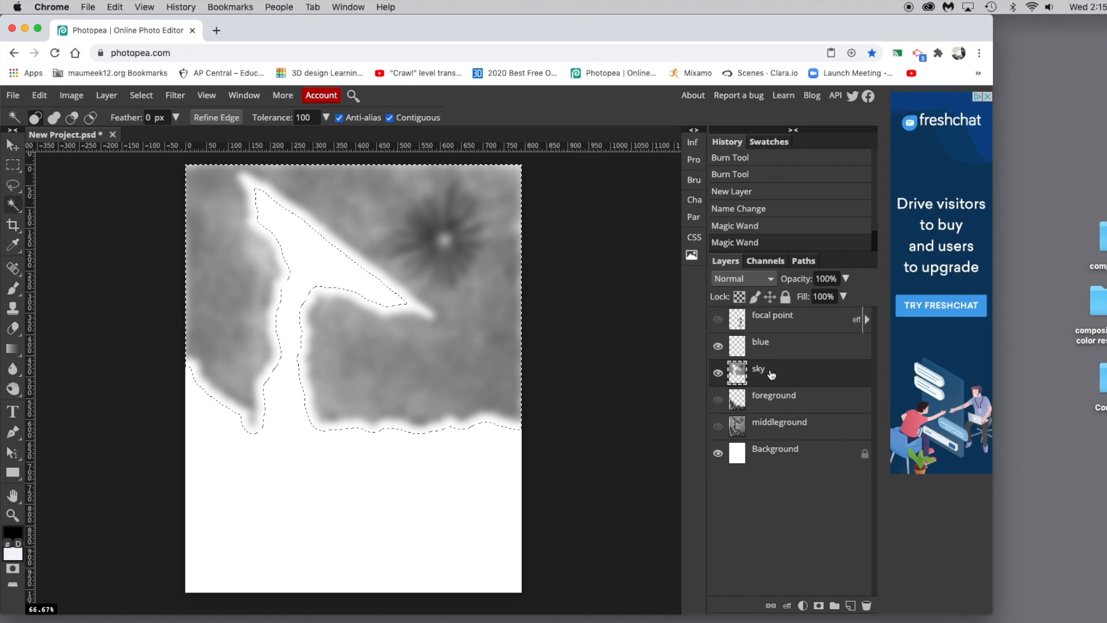
- Fill the selected sky area on the blue layer with cyan (00ffff) using the Paint Bucket tool
{"action": "left_click", "coordinate": [779, 350]}
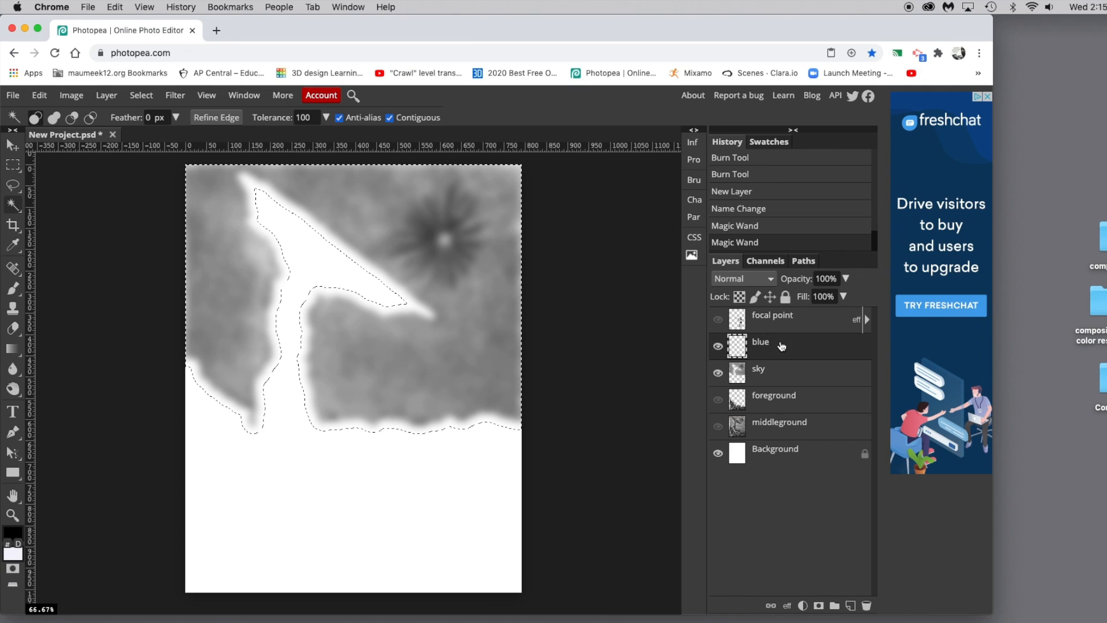
{"action": "left_click", "coordinate": [12, 534]}
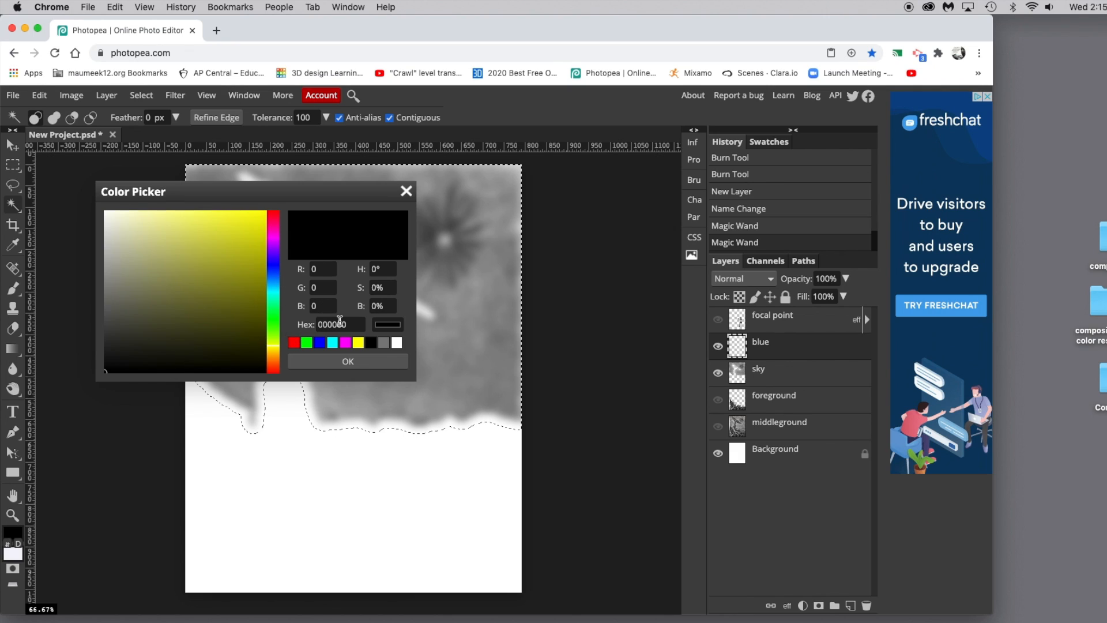
{"action": "left_click", "coordinate": [333, 345]}
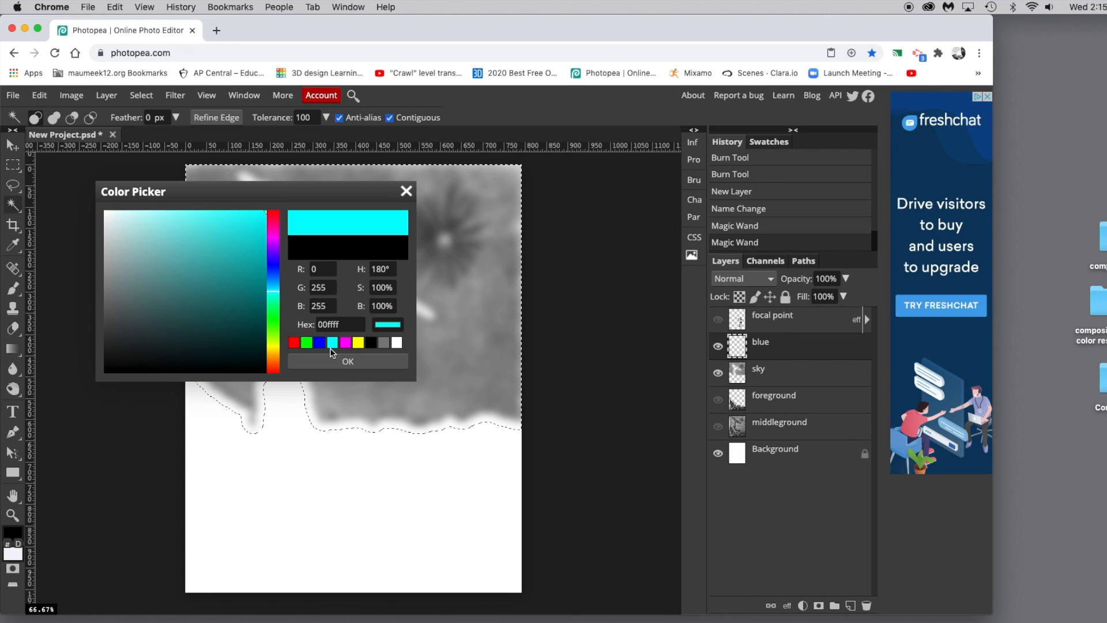
{"action": "left_click", "coordinate": [346, 361]}
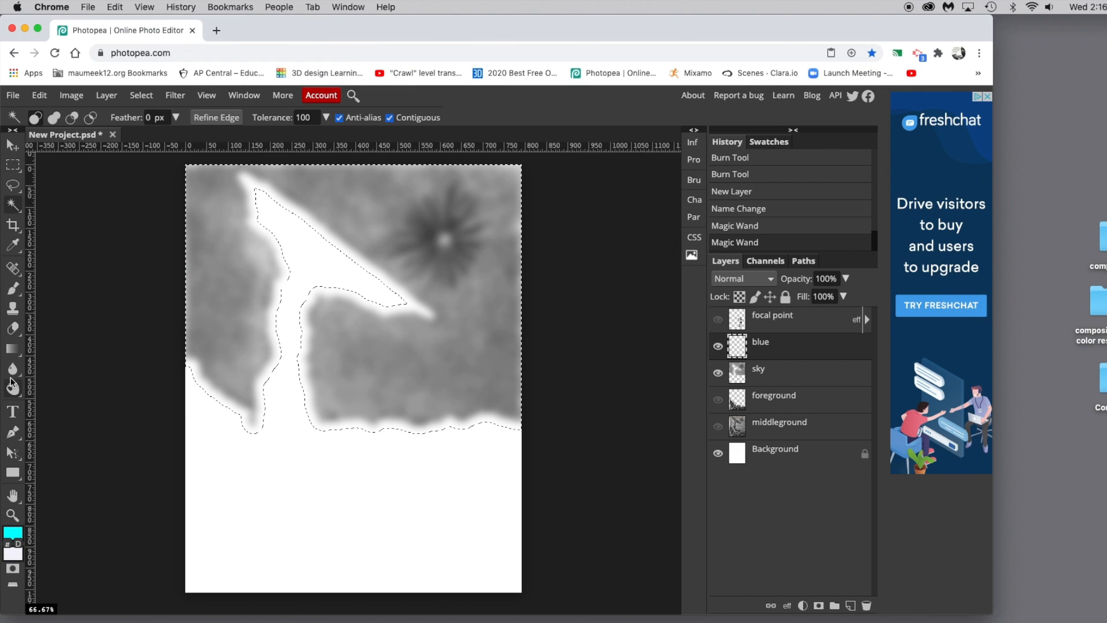
{"action": "left_click", "coordinate": [11, 353]}
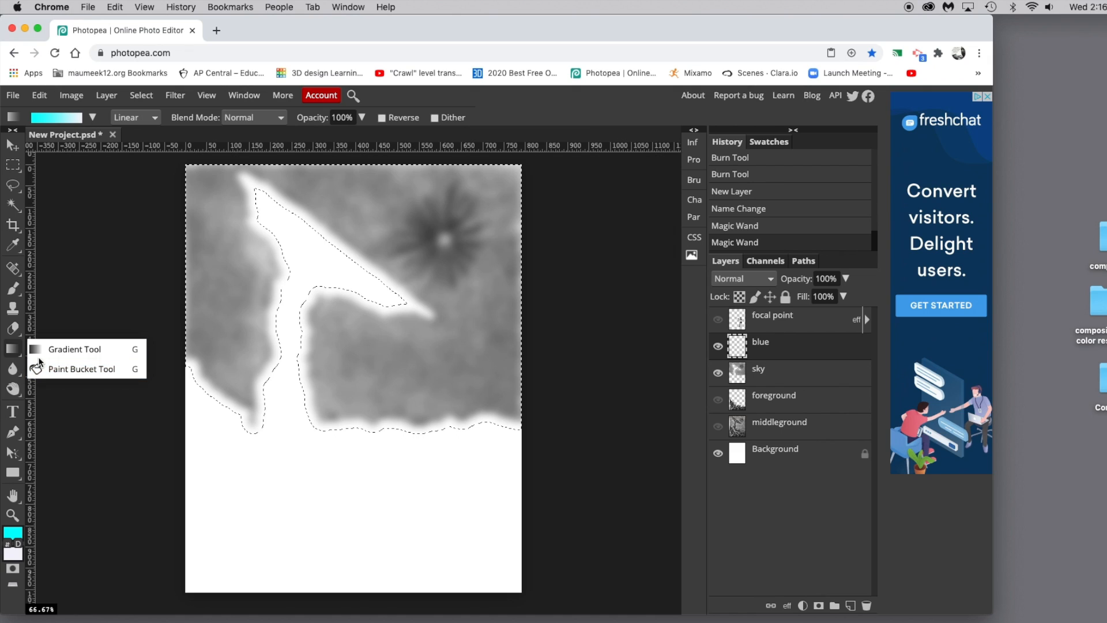
{"action": "left_click", "coordinate": [64, 369]}
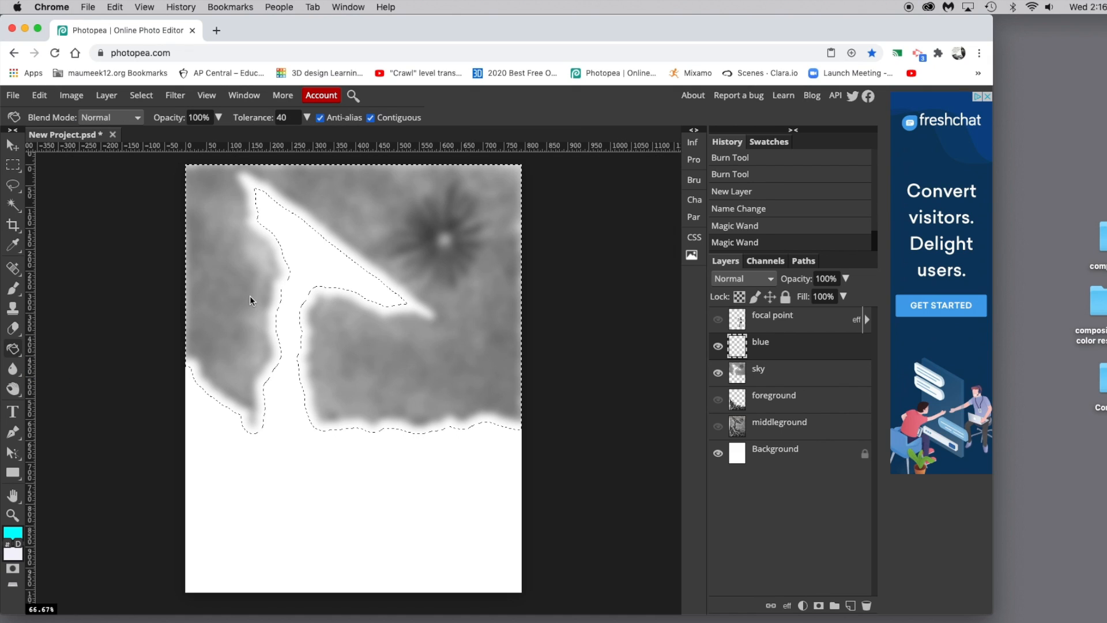
{"action": "left_click", "coordinate": [250, 296]}
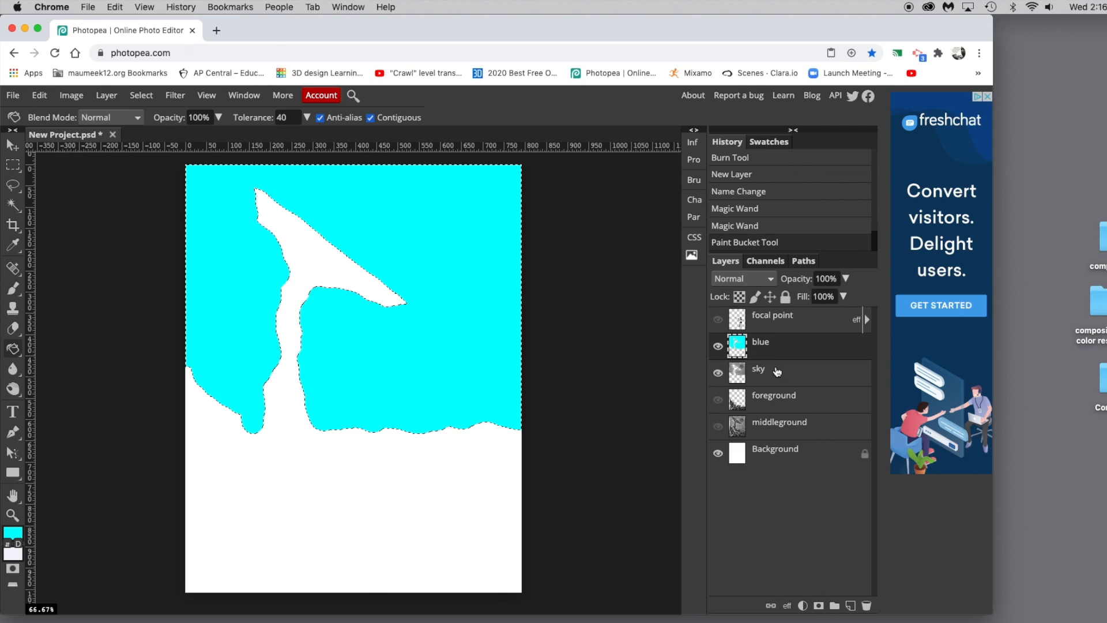
- Set the blue layer's blend mode to Overlay and lower its opacity to about 23%
{"action": "left_click", "coordinate": [741, 280]}
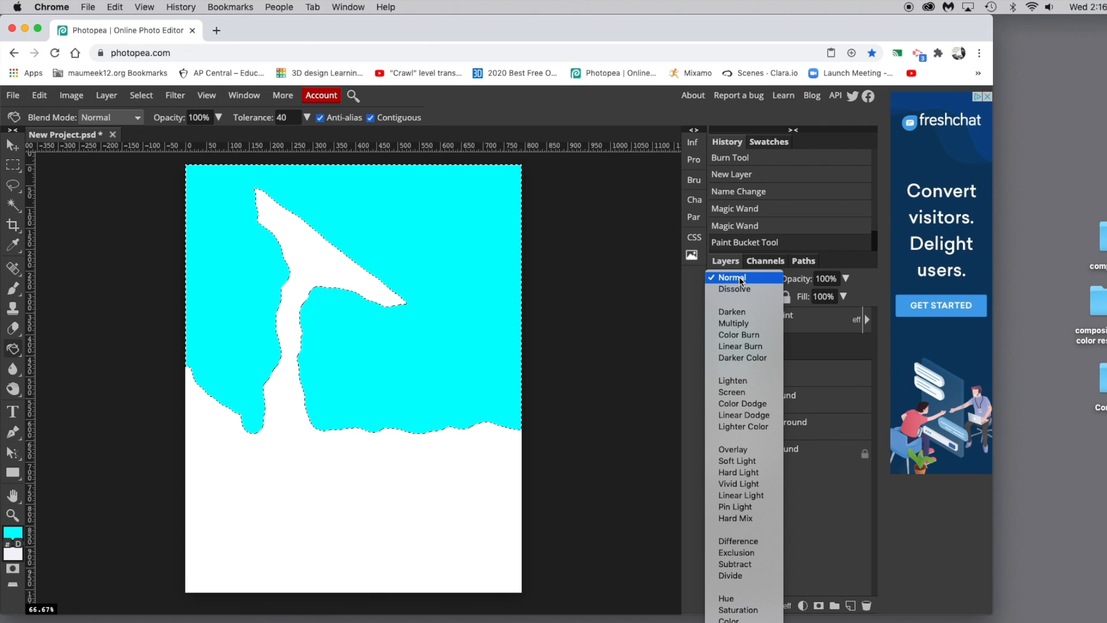
{"action": "left_click", "coordinate": [731, 451]}
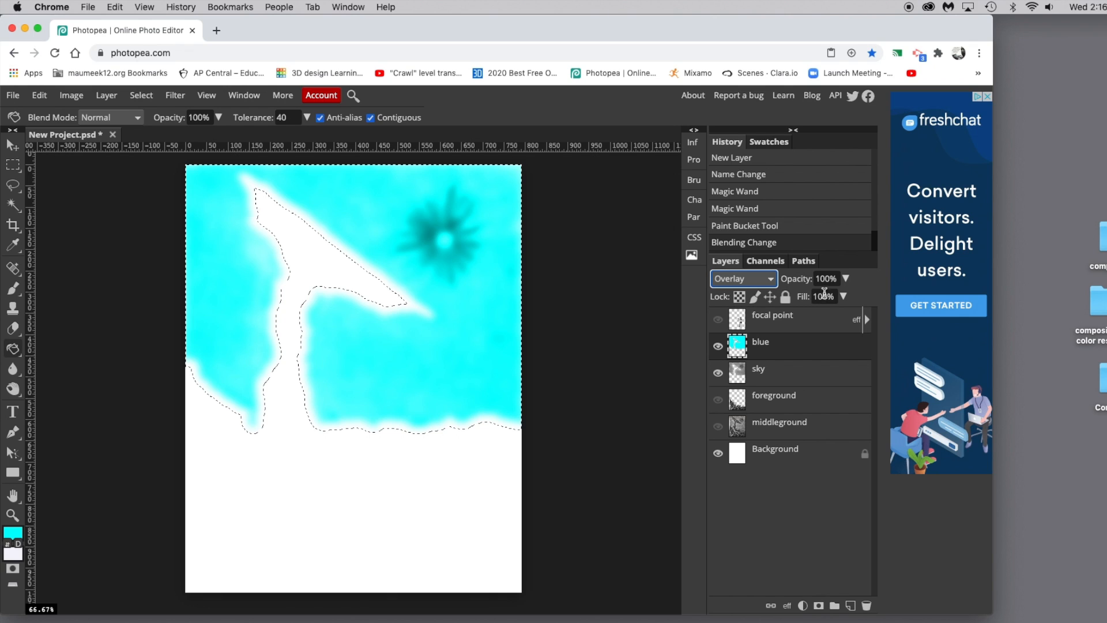
{"action": "left_click", "coordinate": [844, 280]}
{"action": "left_click_drag", "start_coordinate": [846, 296], "coordinate": [801, 296]}
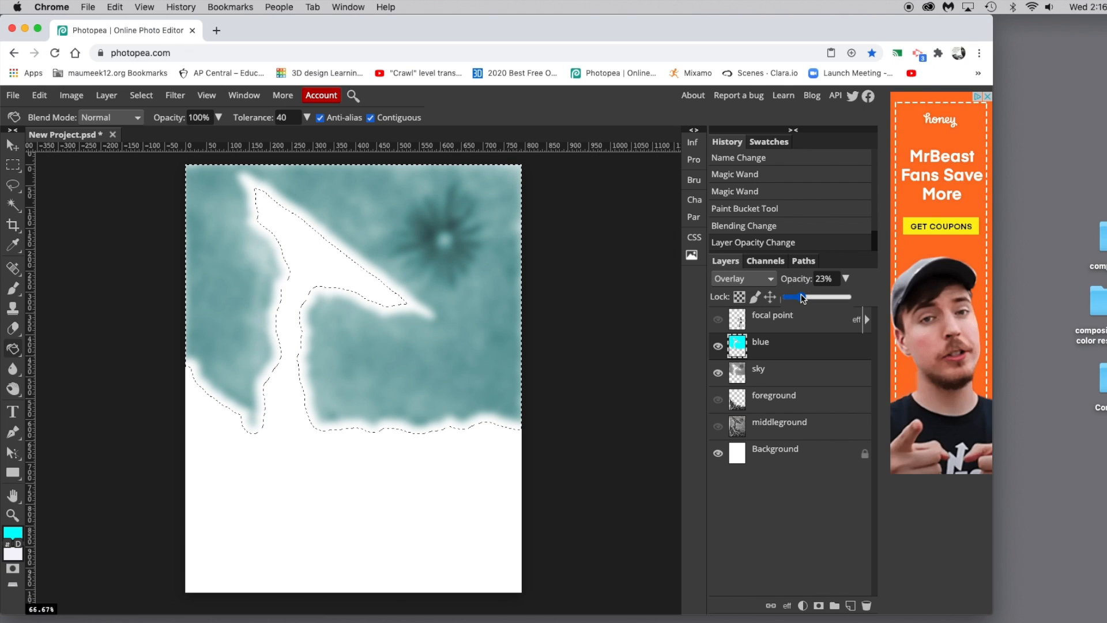
{"action": "left_click_drag", "start_coordinate": [802, 297], "coordinate": [797, 297]}
- Show the middleground layer and add a new layer named "brown" directly above it
{"action": "left_click", "coordinate": [771, 376]}
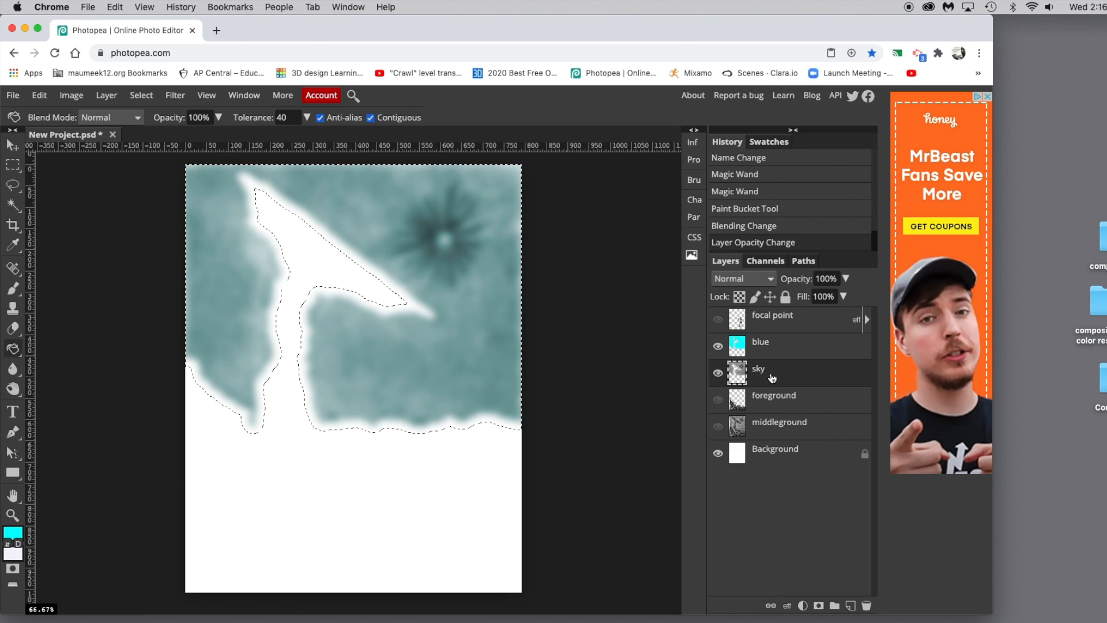
{"action": "left_click", "coordinate": [718, 427]}
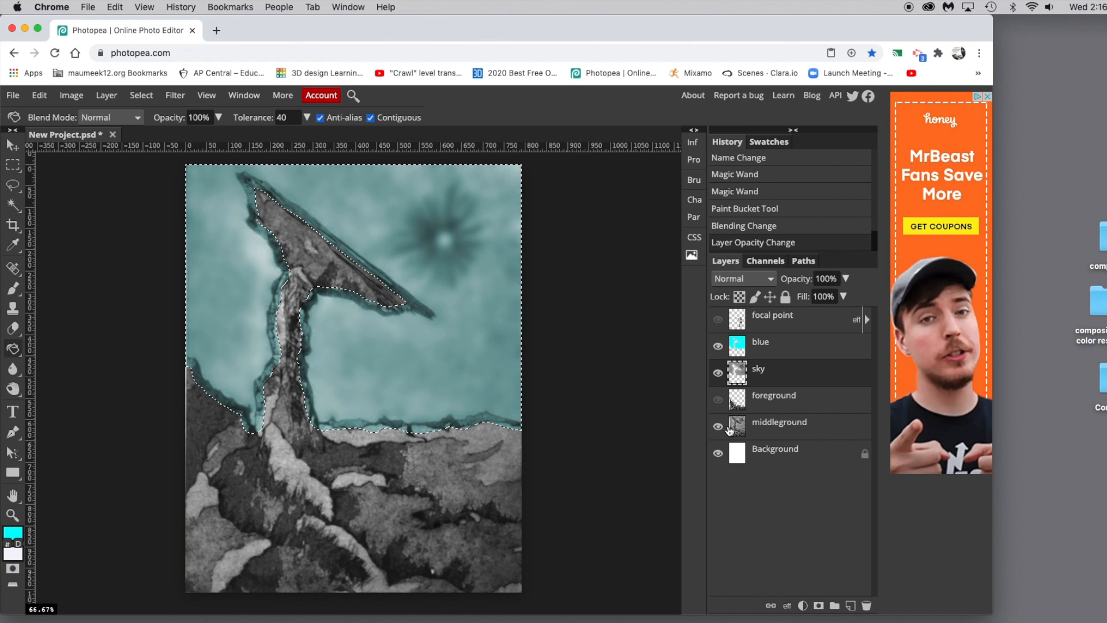
{"action": "left_click", "coordinate": [773, 425]}
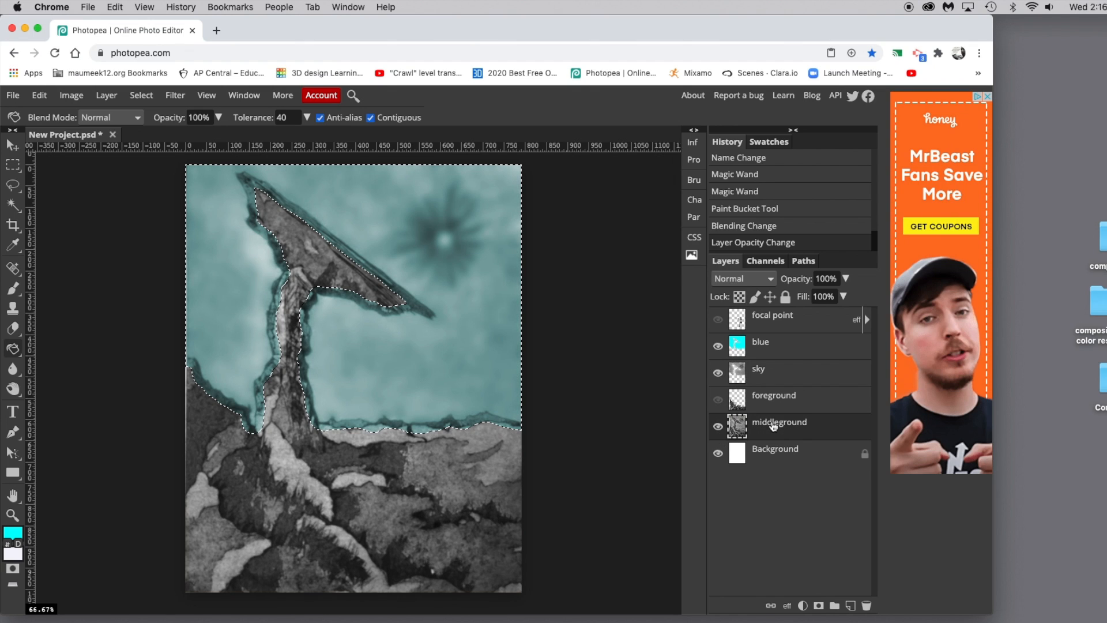
{"action": "left_click", "coordinate": [851, 605]}
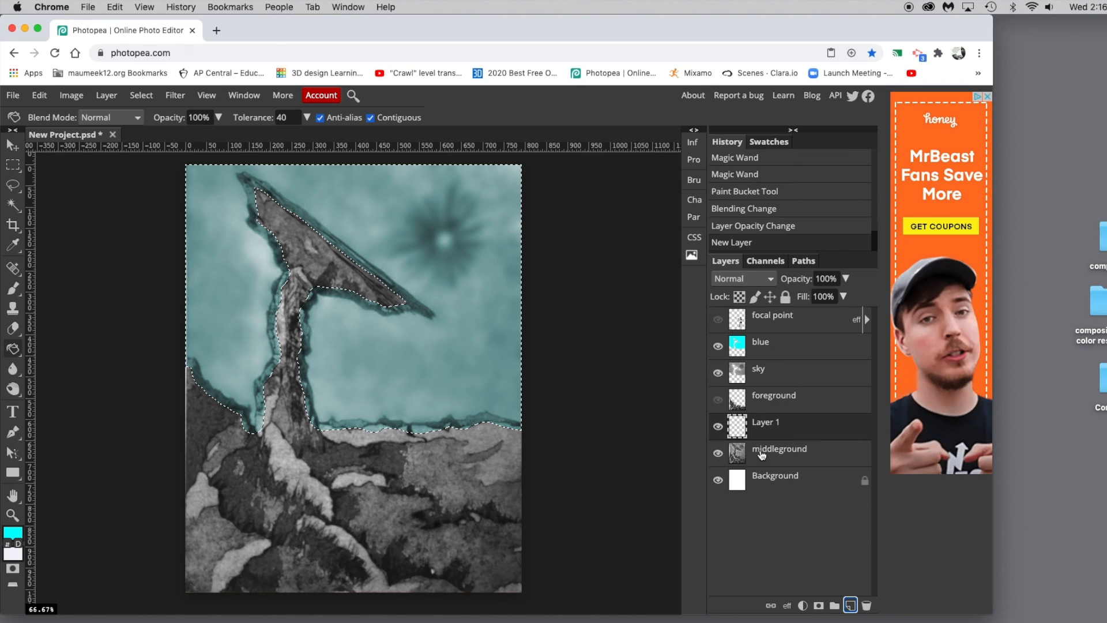
{"action": "double_click", "coordinate": [764, 423]}
{"action": "type", "text": "brown"}
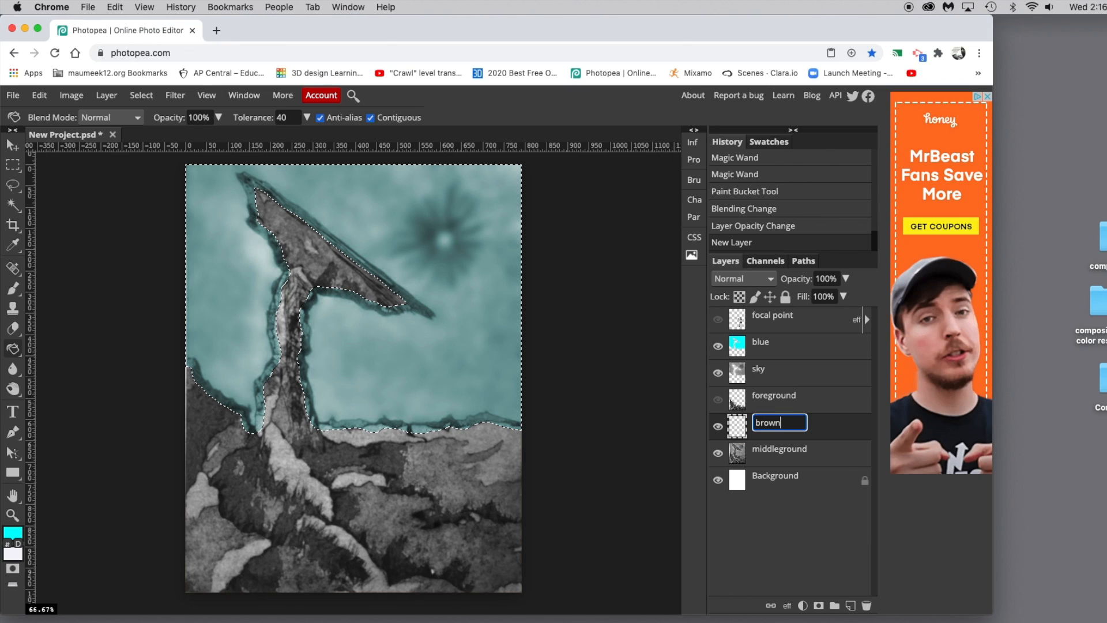
{"action": "key", "text": "Return"}
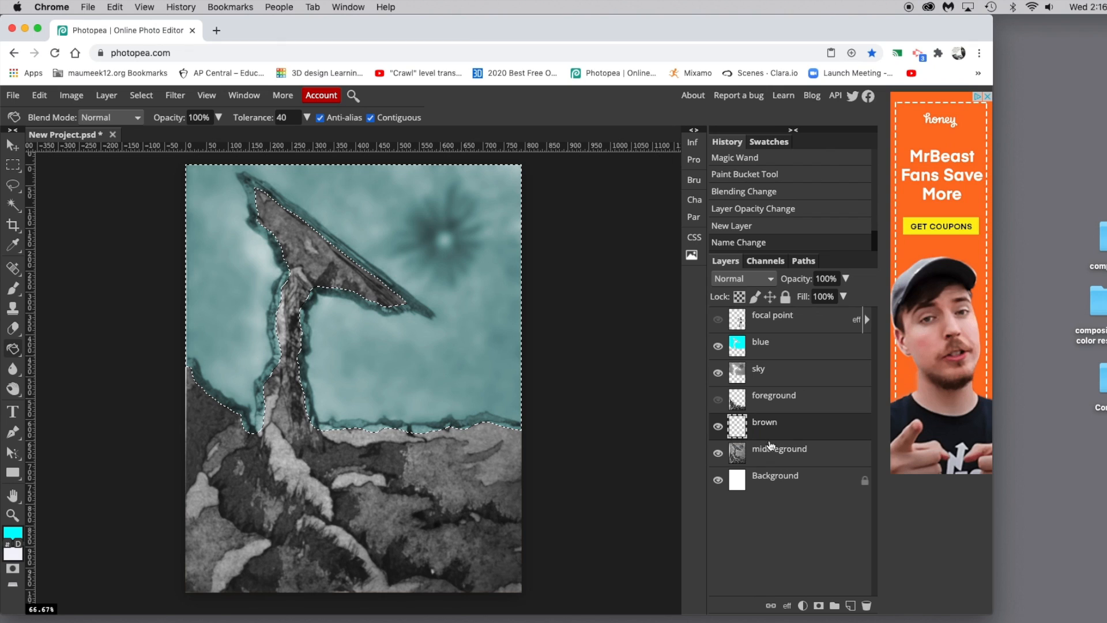
- Select the full image area of the middleground layer with the Quick Selection tool
{"action": "left_click", "coordinate": [766, 452]}
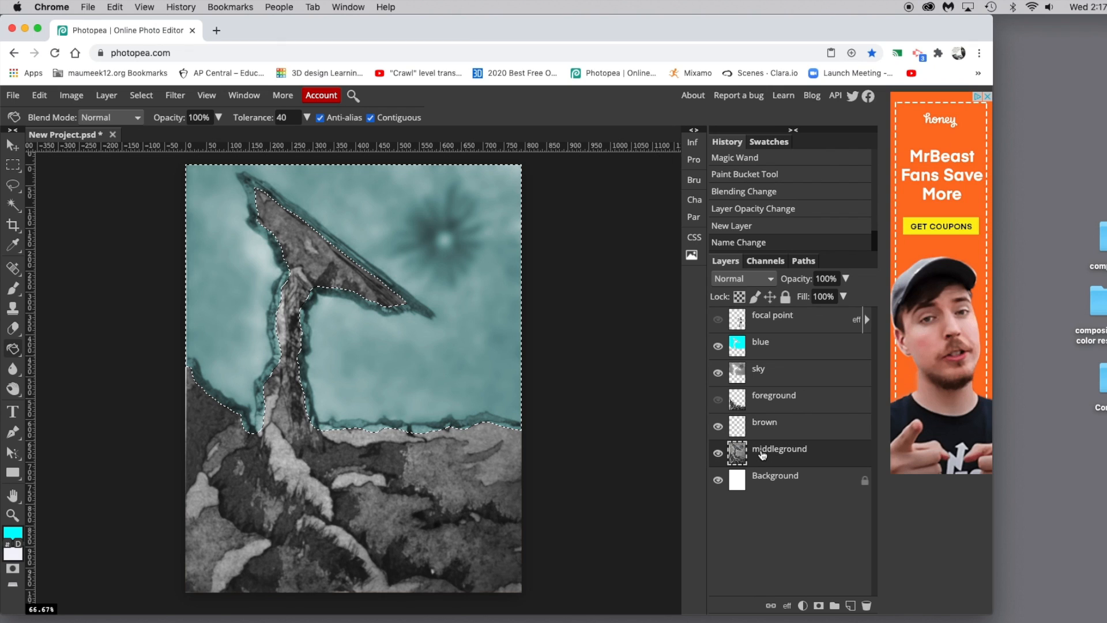
{"action": "left_click", "coordinate": [13, 205]}
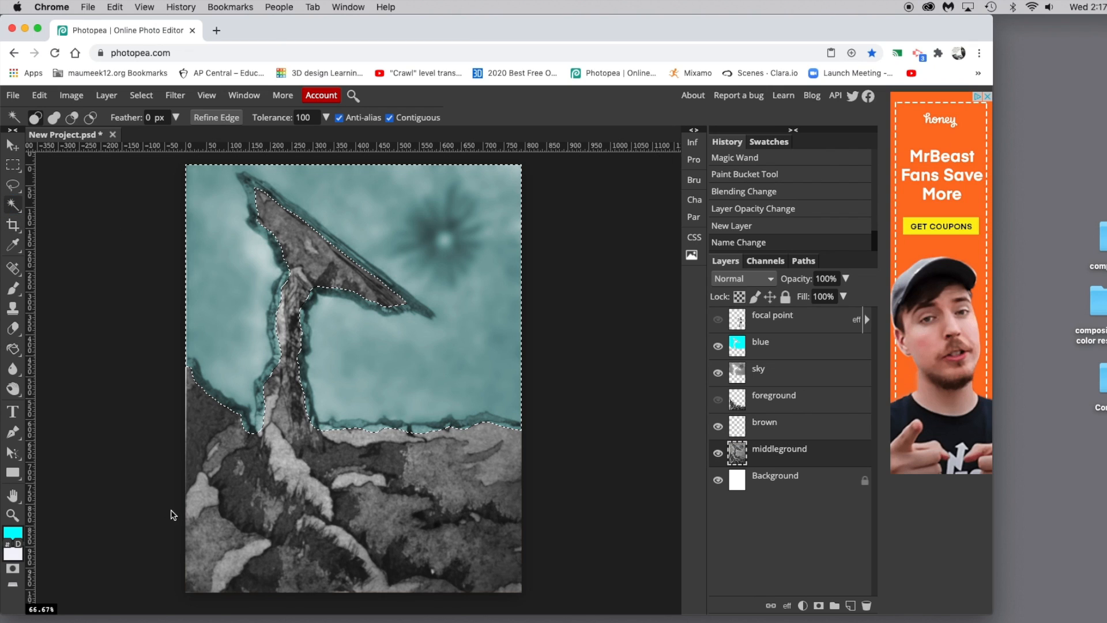
{"action": "left_click", "coordinate": [224, 473]}
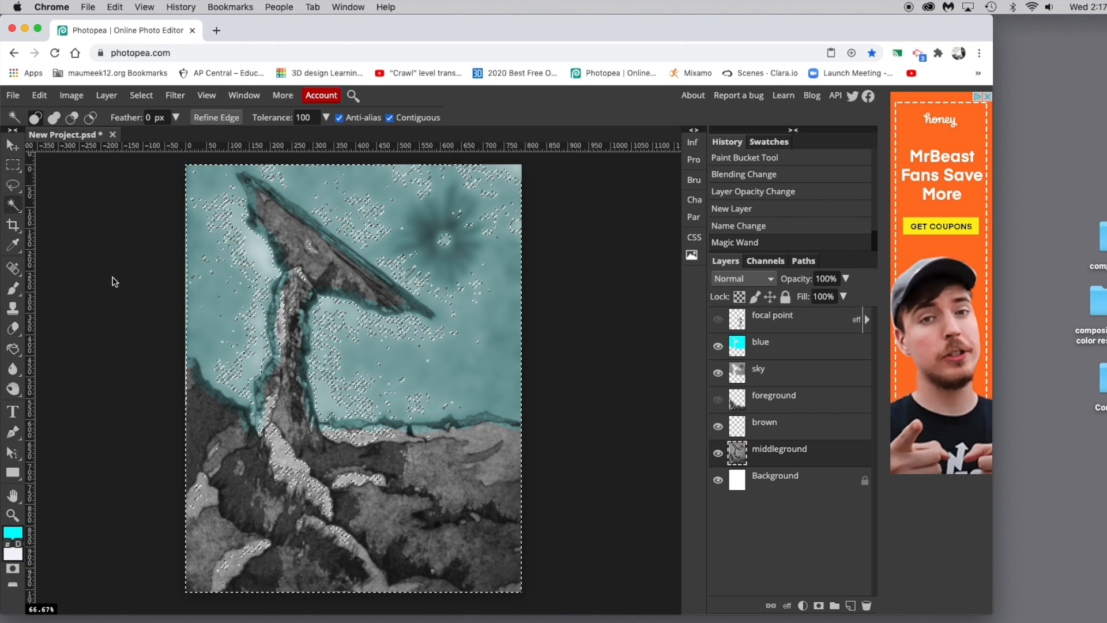
{"action": "right_click", "coordinate": [10, 207]}
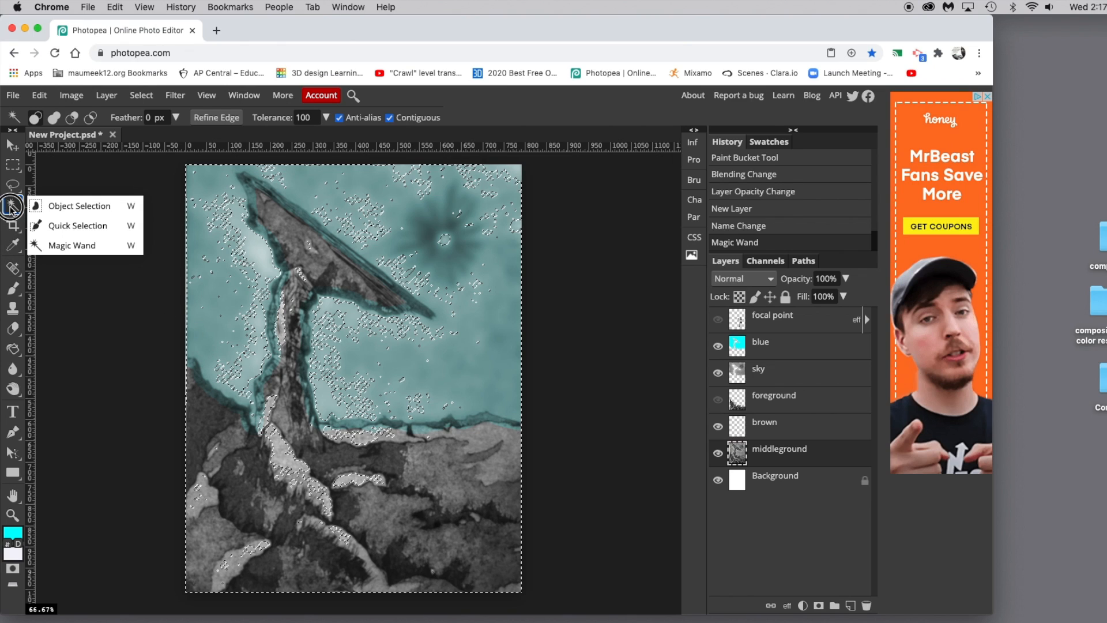
{"action": "left_click", "coordinate": [66, 225]}
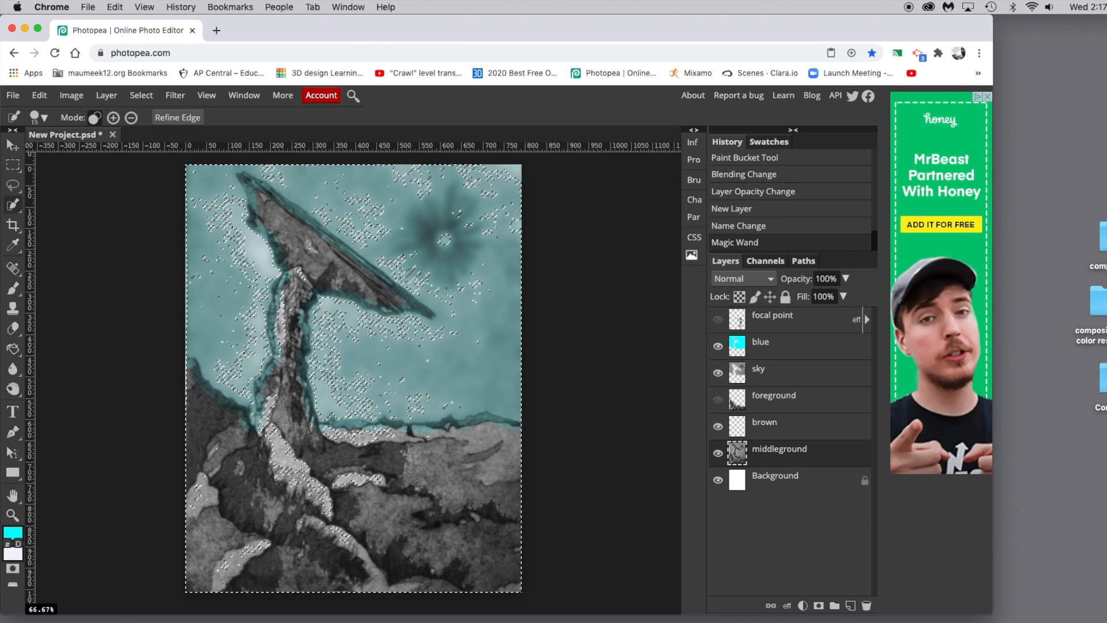
{"action": "mouse_move", "coordinate": [488, 538]}
{"action": "left_mouse_down"}
{"action": "mouse_move", "coordinate": [451, 490]}
{"action": "mouse_move", "coordinate": [323, 421]}
{"action": "mouse_move", "coordinate": [314, 373]}
{"action": "mouse_move", "coordinate": [348, 369]}
{"action": "left_mouse_up"}
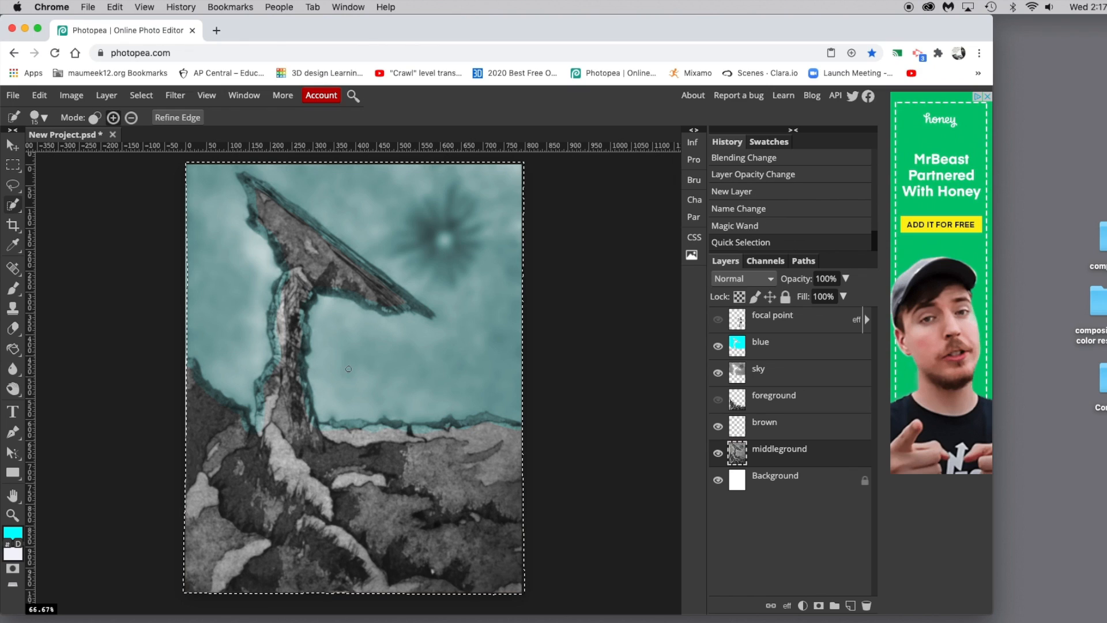
- Set the foreground color to dark brown (673a0e) and choose the Paint Bucket tool
{"action": "left_click", "coordinate": [13, 532]}
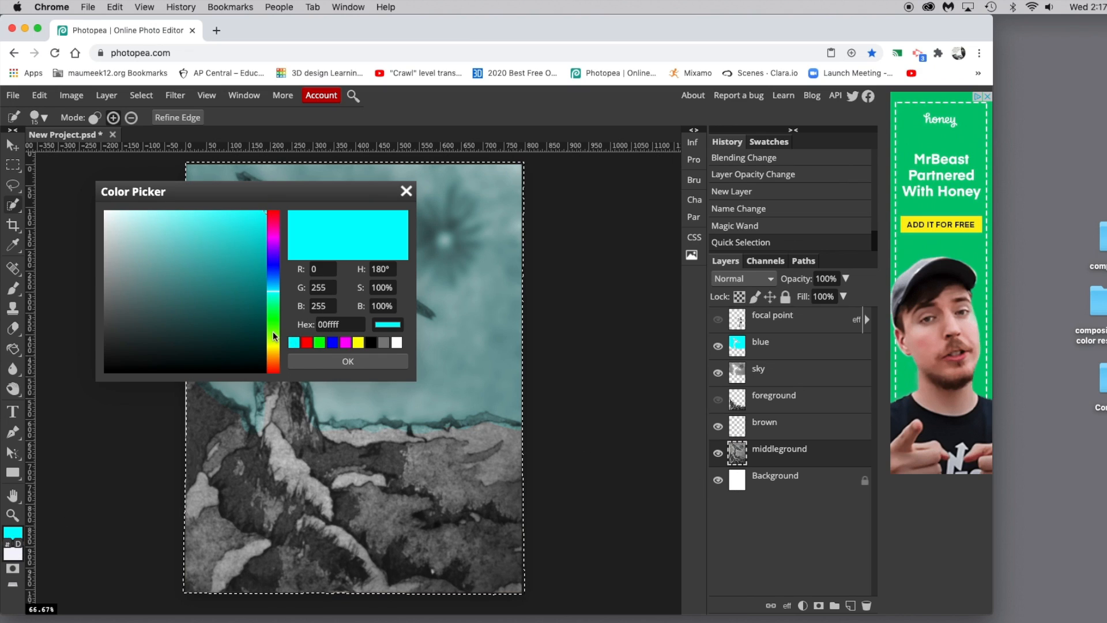
{"action": "left_click_drag", "start_coordinate": [271, 349], "coordinate": [275, 361]}
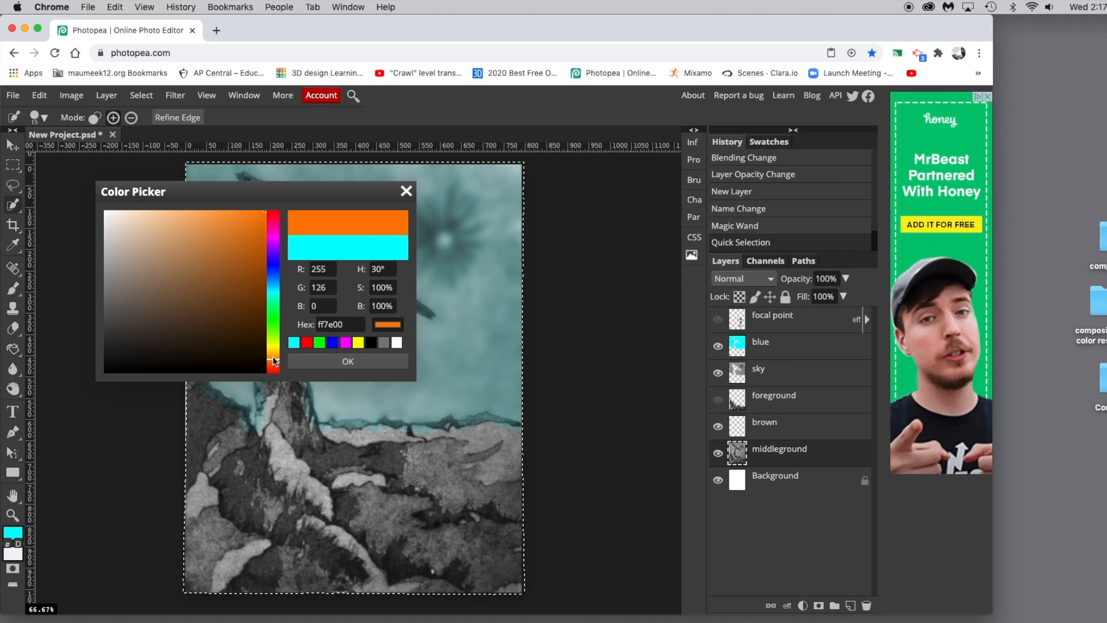
{"action": "left_click", "coordinate": [245, 309]}
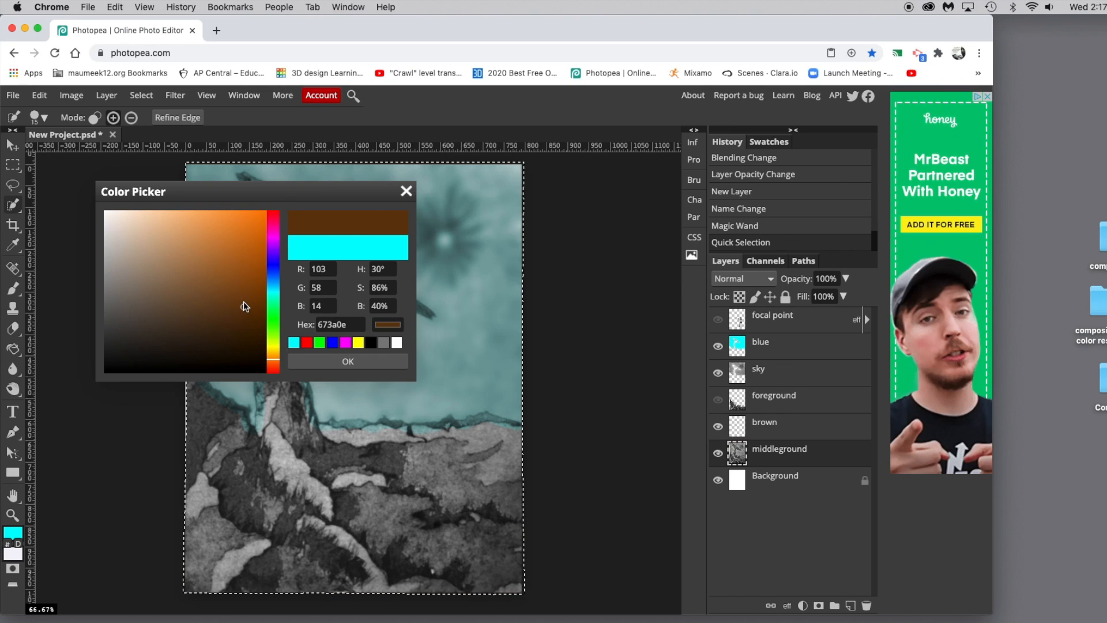
{"action": "left_click", "coordinate": [363, 360]}
{"action": "left_click", "coordinate": [13, 348]}
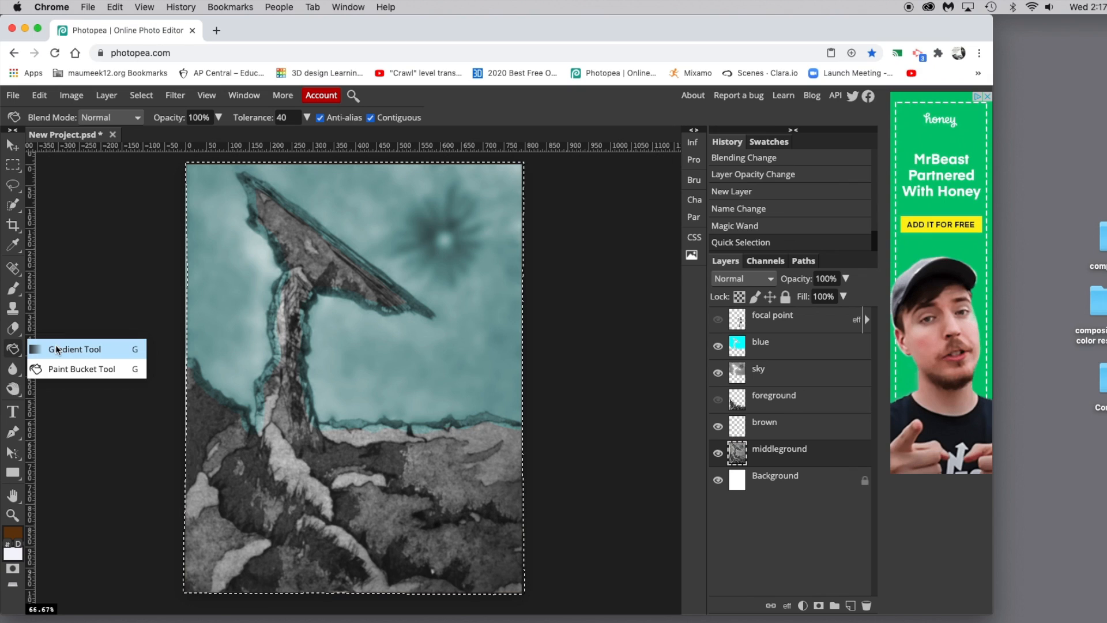
{"action": "left_click", "coordinate": [57, 369]}
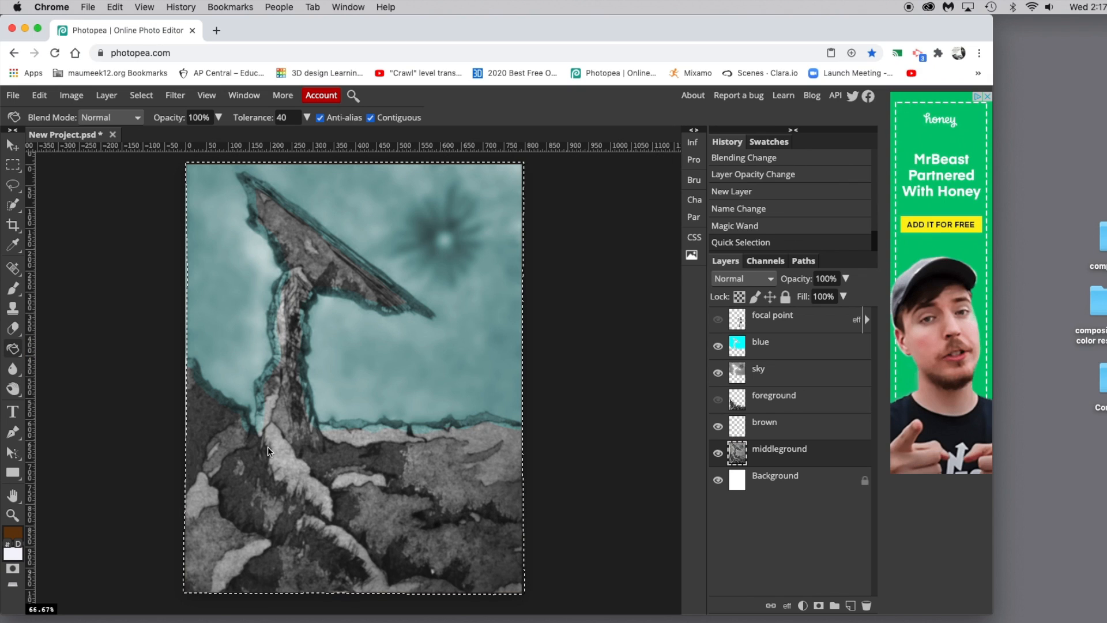
{"action": "left_click", "coordinate": [267, 447]}
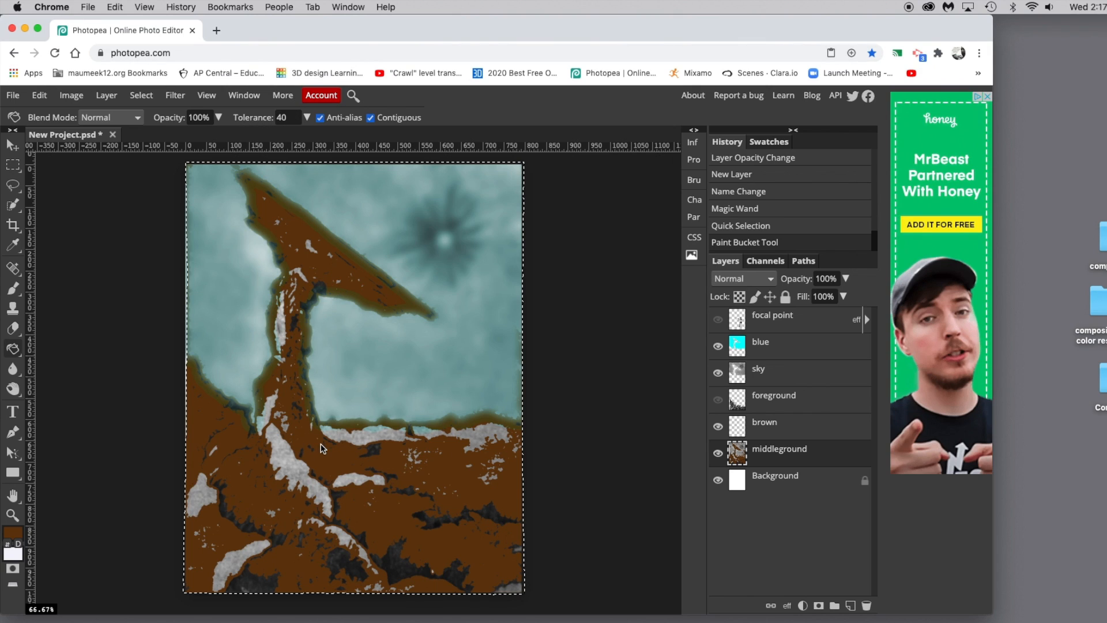
{"action": "left_click", "coordinate": [759, 281]}
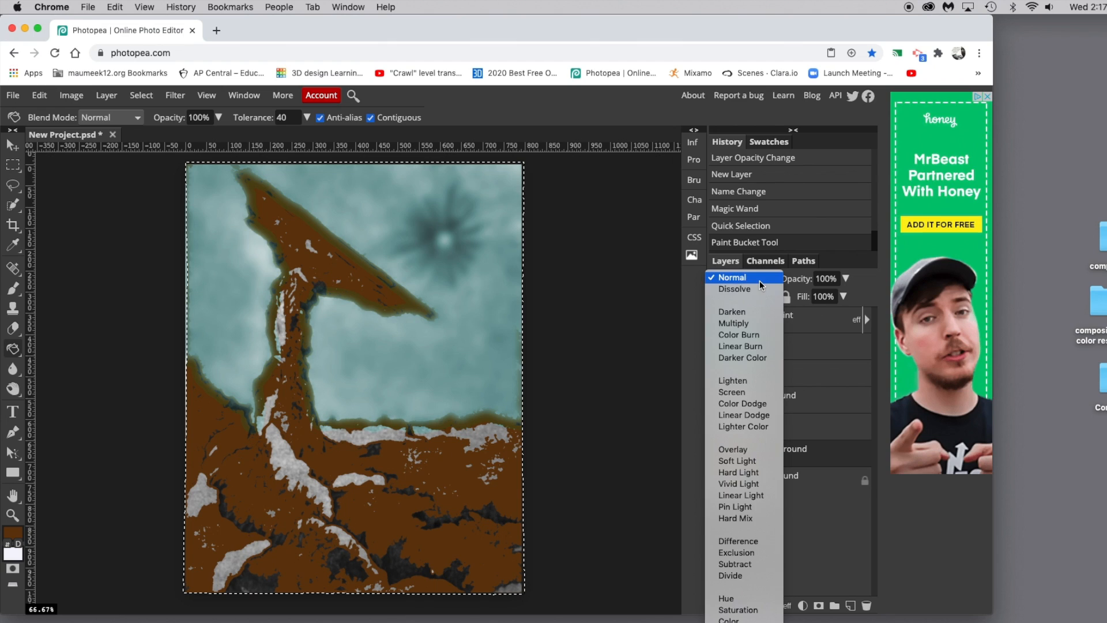
{"action": "left_click", "coordinate": [732, 449]}
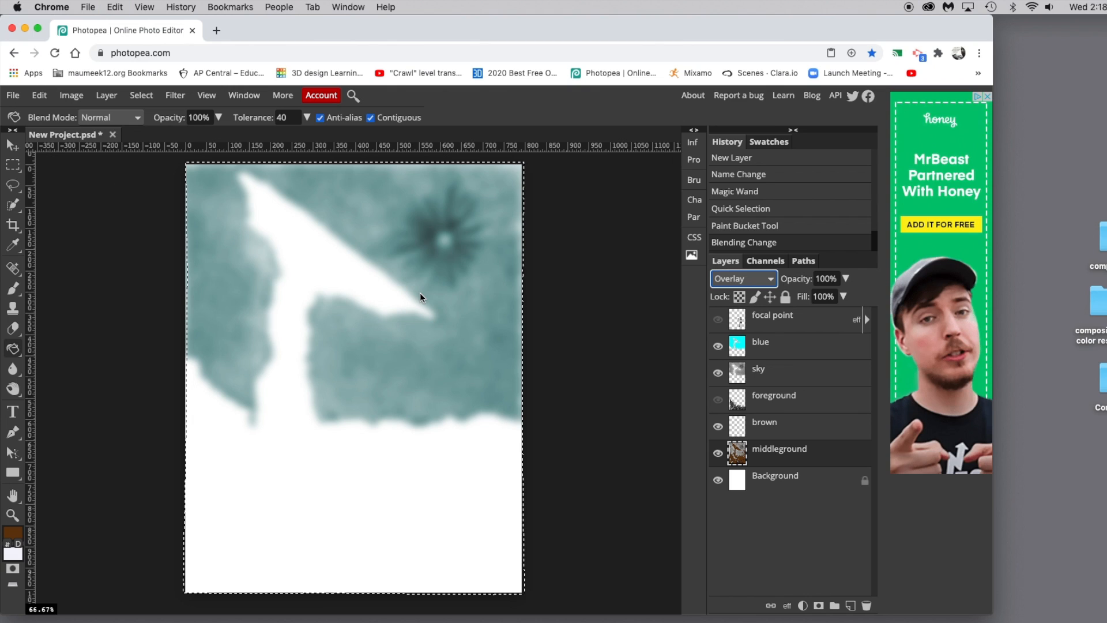
{"action": "left_click", "coordinate": [722, 227]}
{"action": "left_click", "coordinate": [721, 209]}
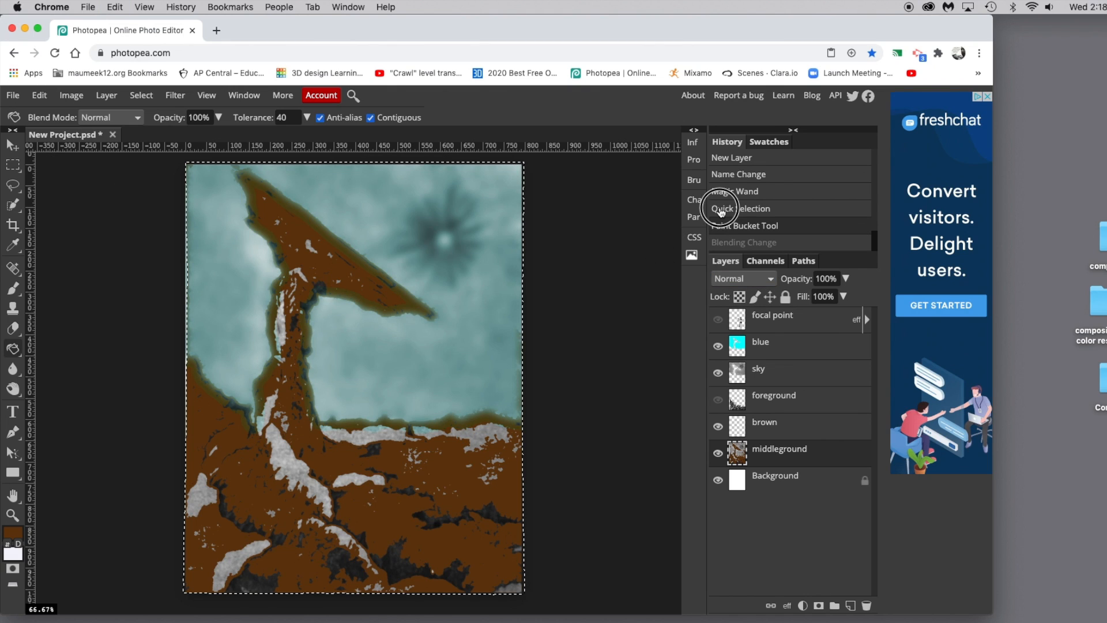
- Fill the selection on the brown layer with dark brown and blend it as Overlay at about 63% opacity
{"action": "left_click", "coordinate": [779, 436]}
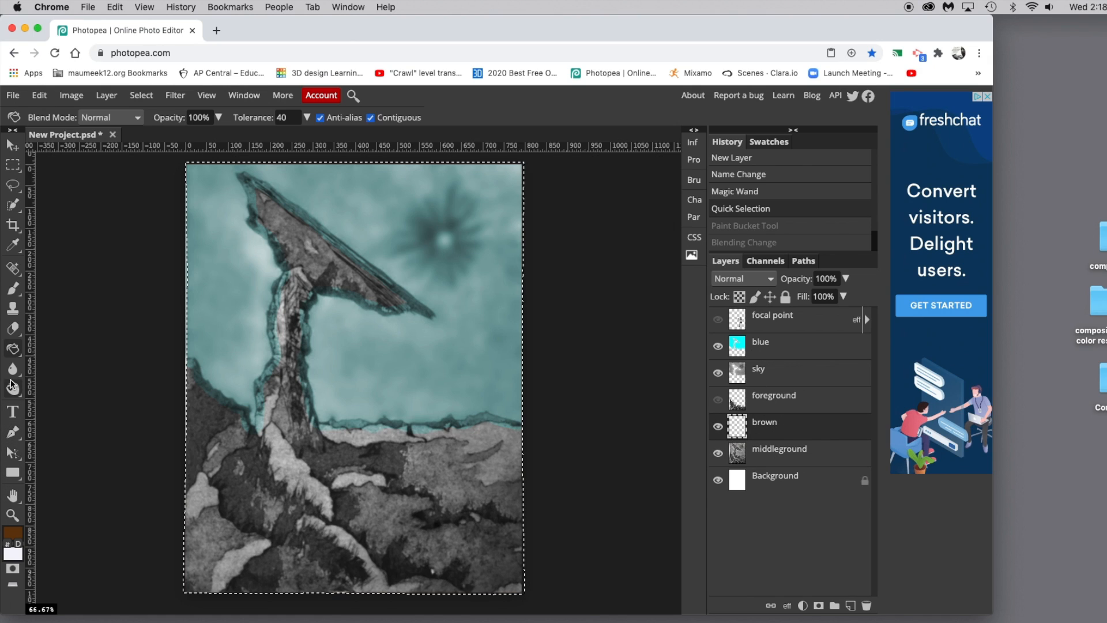
{"action": "left_click", "coordinate": [239, 452]}
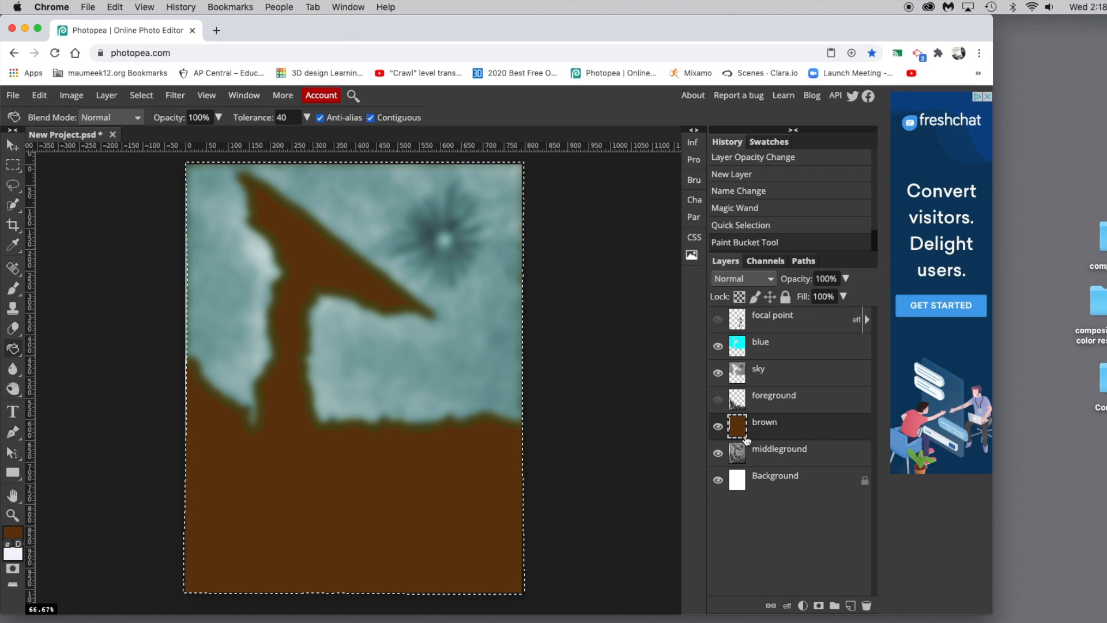
{"action": "left_click", "coordinate": [728, 278]}
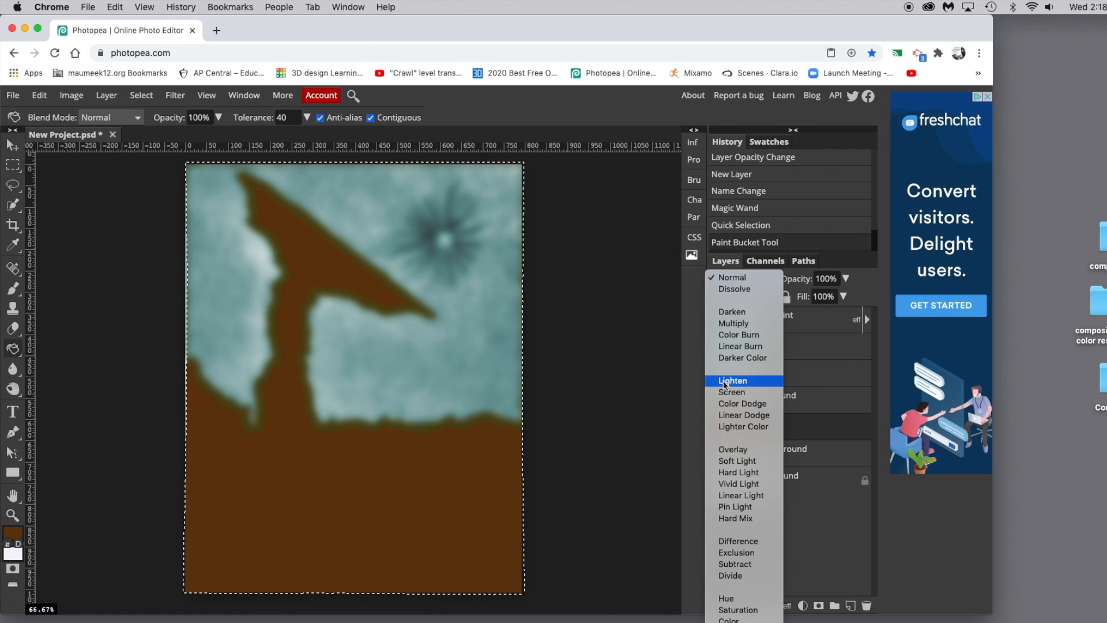
{"action": "left_click", "coordinate": [731, 450]}
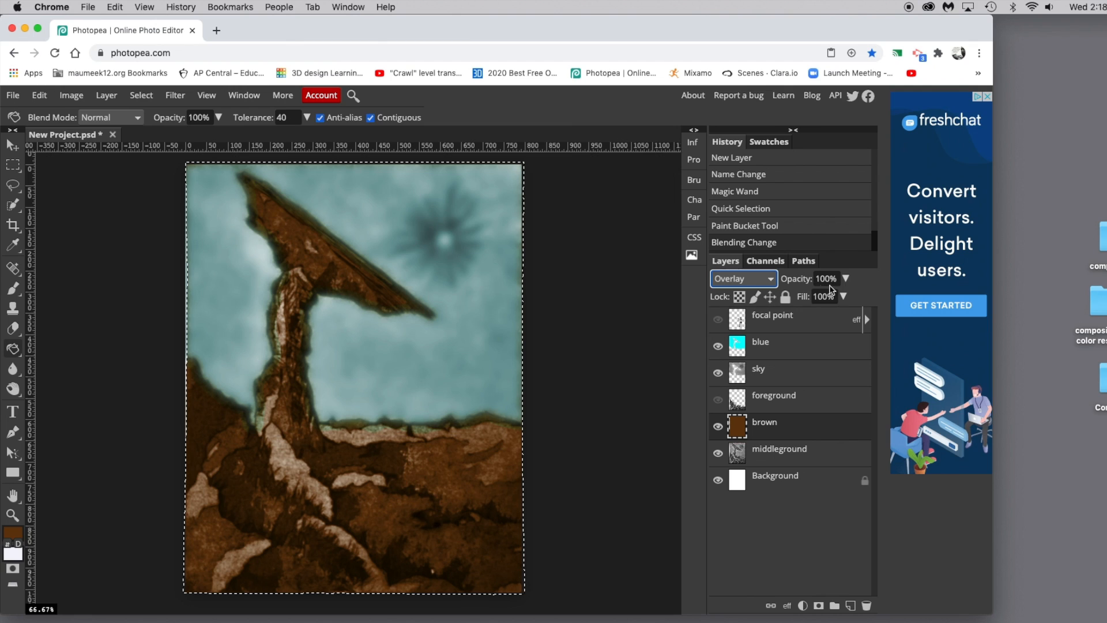
{"action": "left_click_drag", "start_coordinate": [846, 282], "coordinate": [826, 298]}
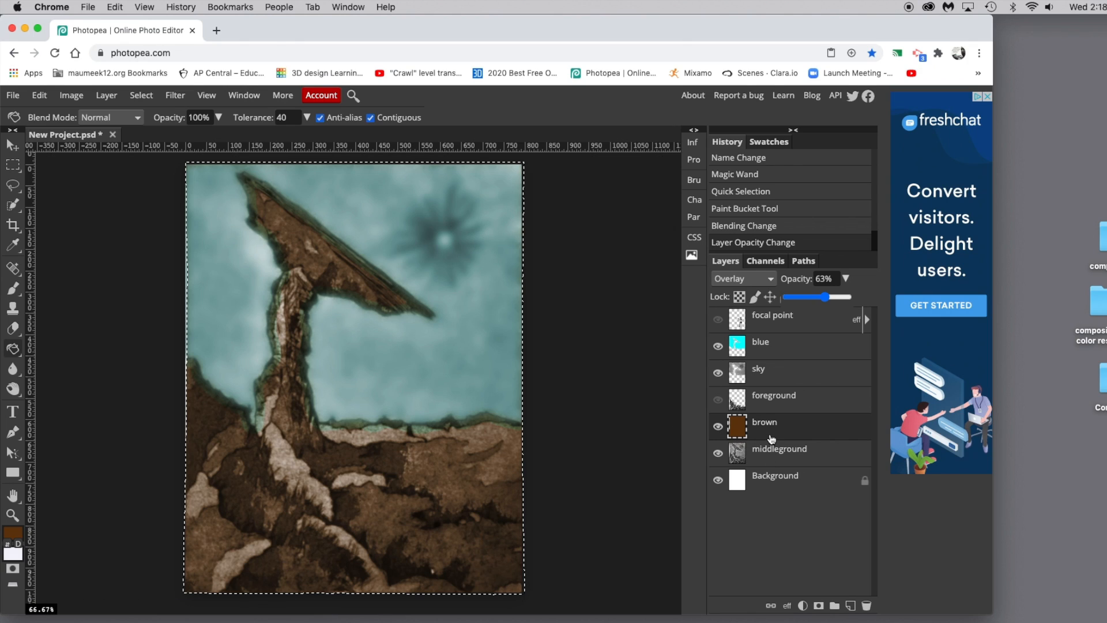
- Add a new layer directly above the foreground layer and name it "redishbrown"
{"action": "left_click", "coordinate": [779, 400]}
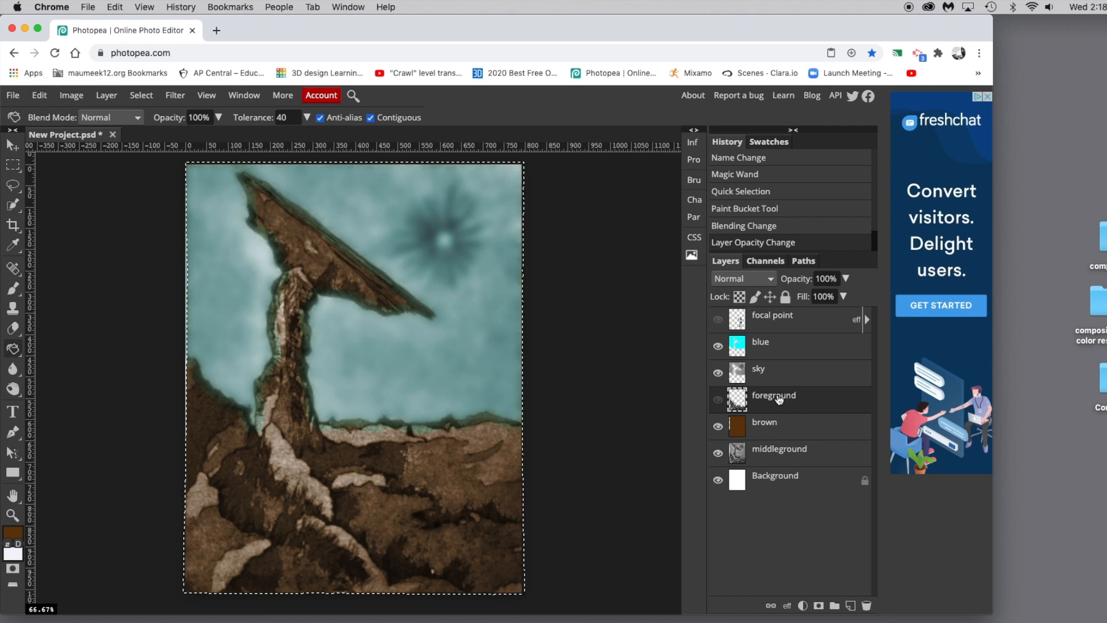
{"action": "left_click", "coordinate": [850, 605]}
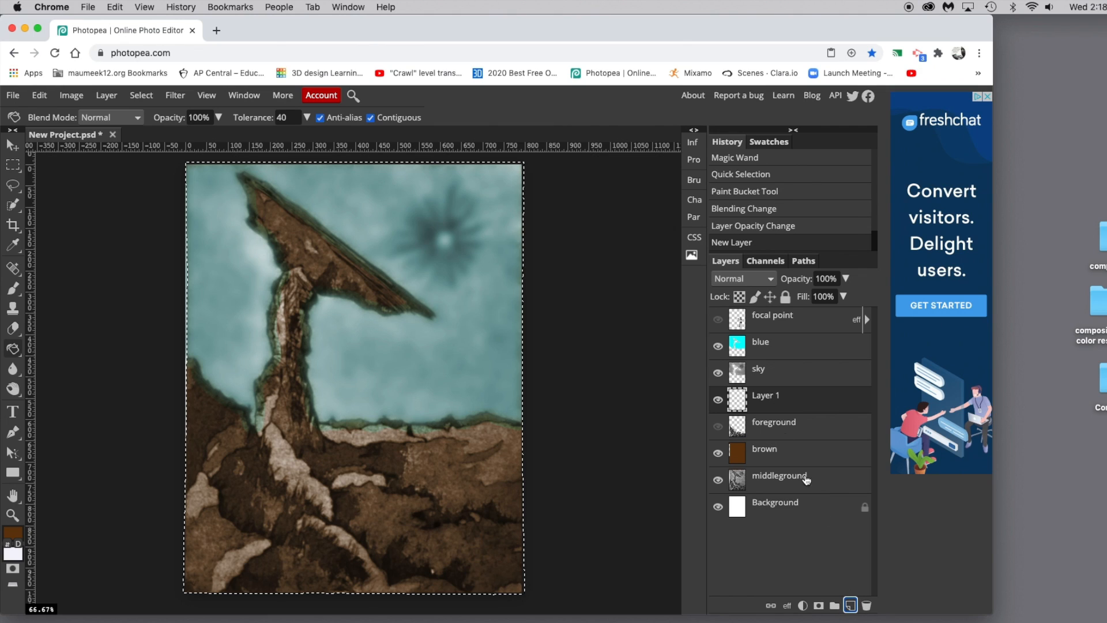
{"action": "double_click", "coordinate": [764, 397]}
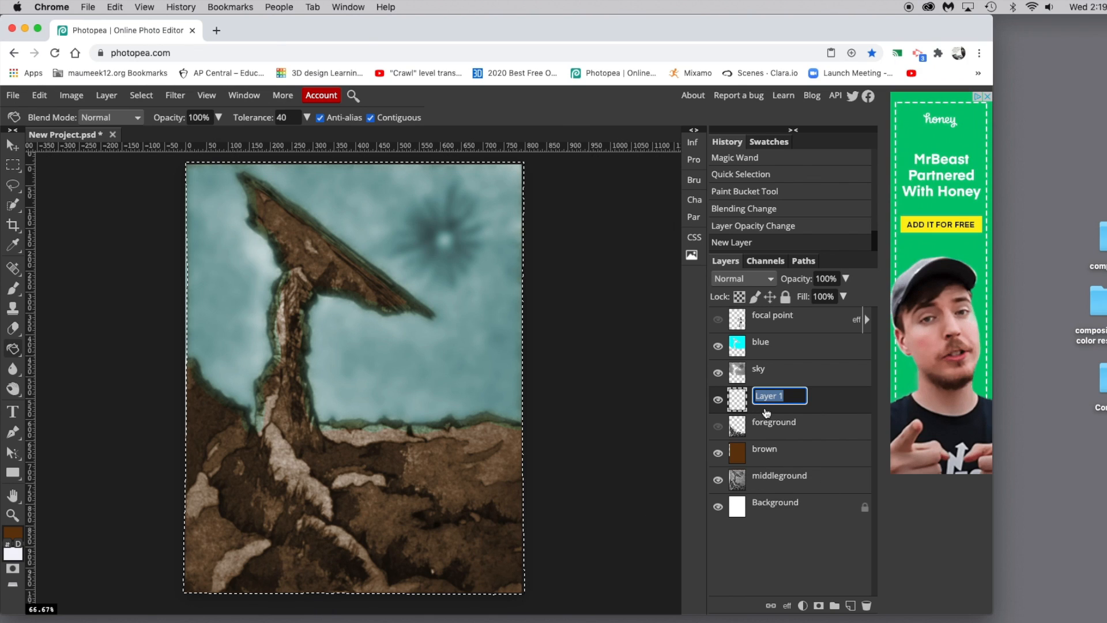
{"action": "type", "text": "redishbrown"}
{"action": "key", "text": "Return"}
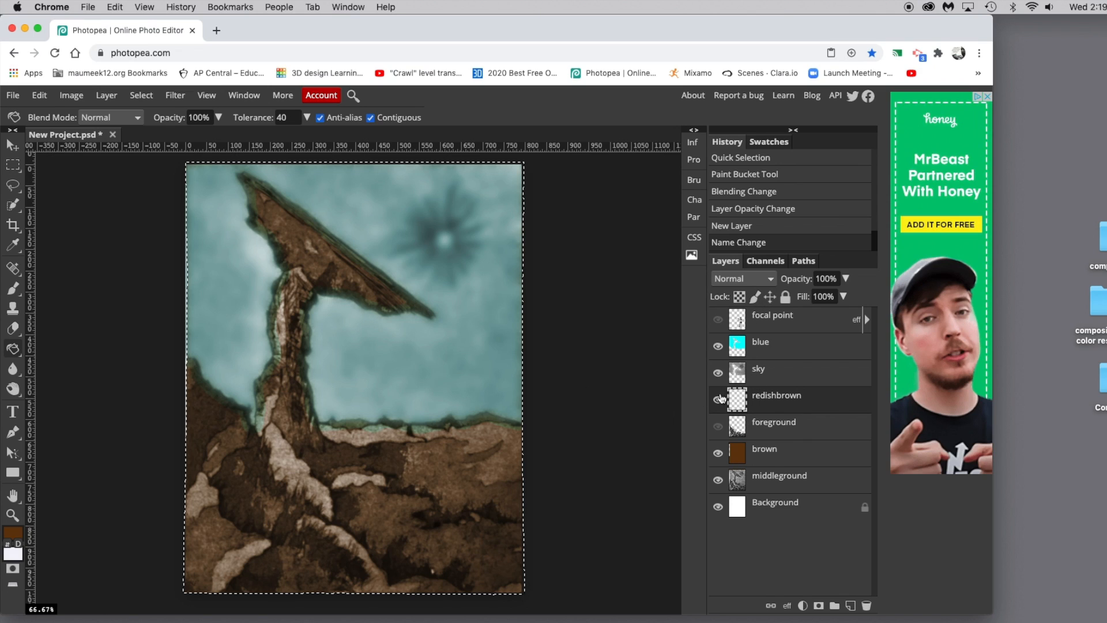
- Set the foreground color to reddish brown (843407), try a Paint Bucket fill on the redishbrown layer and undo that fill
{"action": "left_click", "coordinate": [12, 534]}
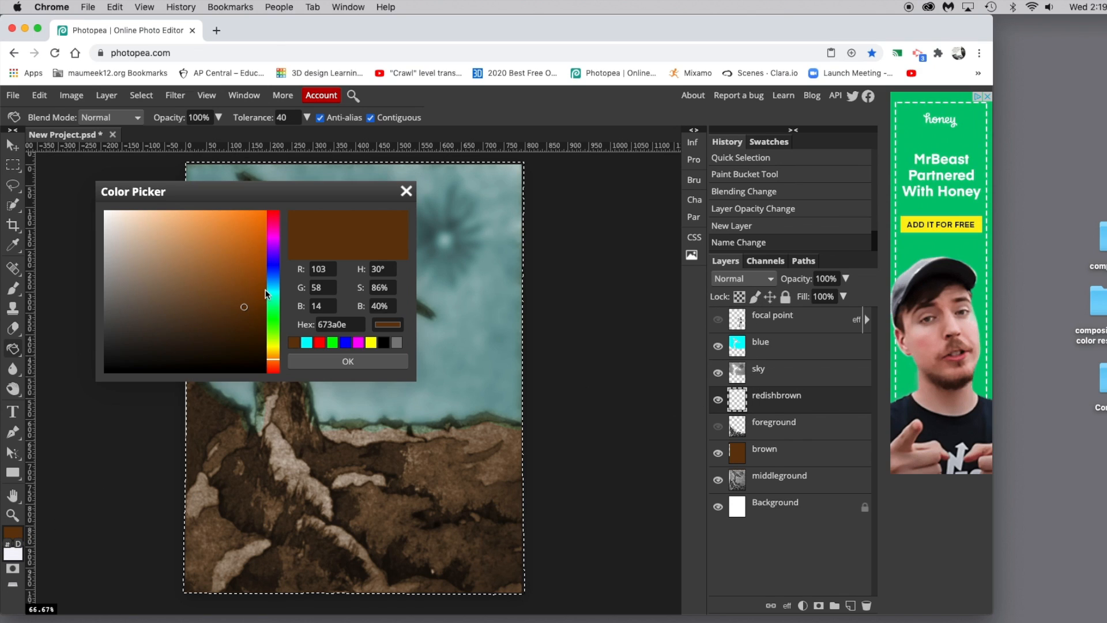
{"action": "left_click_drag", "start_coordinate": [273, 361], "coordinate": [274, 361]}
{"action": "left_click", "coordinate": [256, 289]}
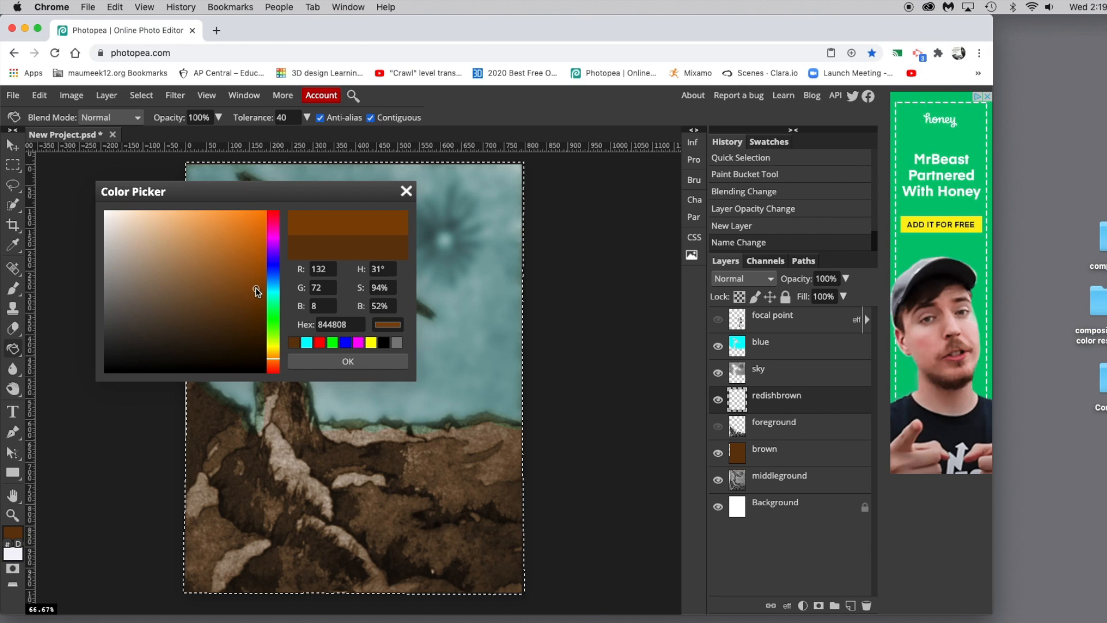
{"action": "left_click", "coordinate": [258, 268]}
{"action": "left_click", "coordinate": [258, 288]}
{"action": "left_click", "coordinate": [271, 363]}
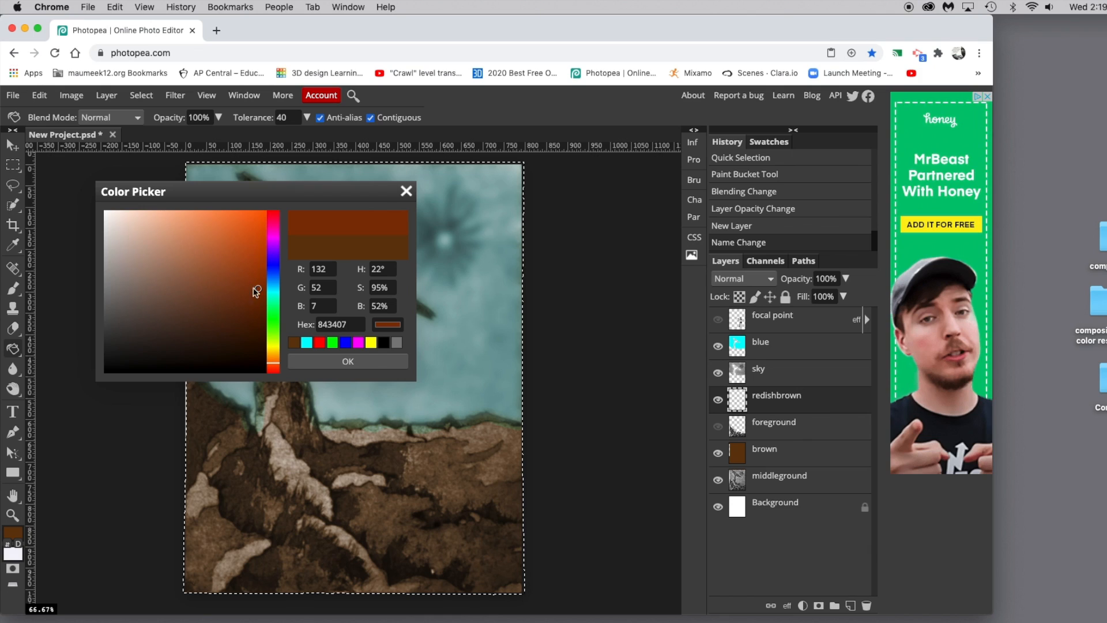
{"action": "left_click", "coordinate": [334, 362]}
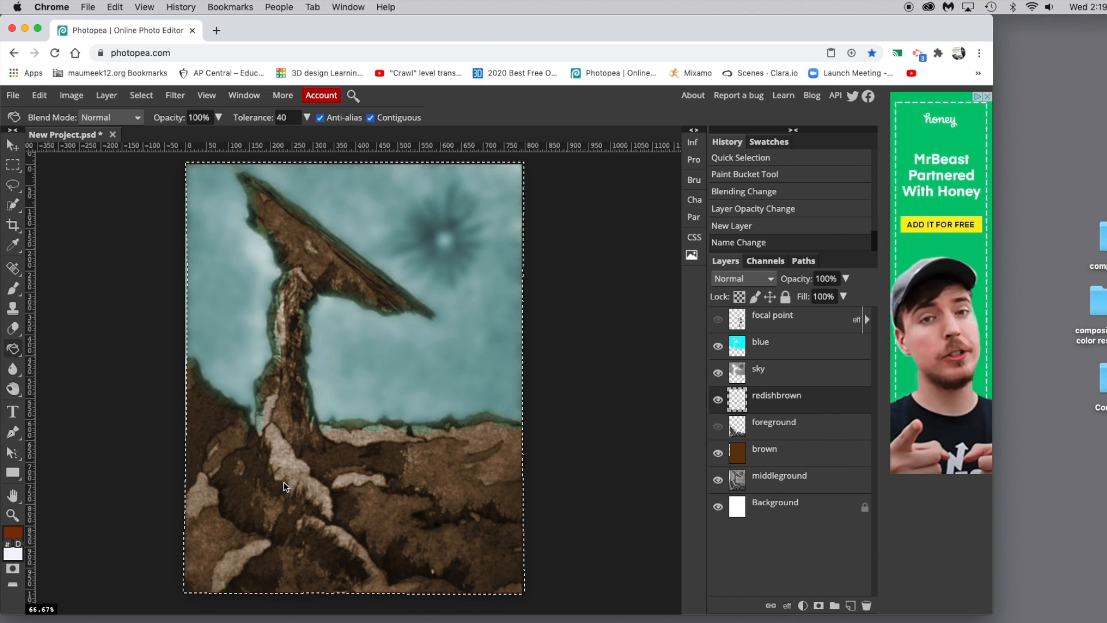
{"action": "left_click", "coordinate": [267, 518]}
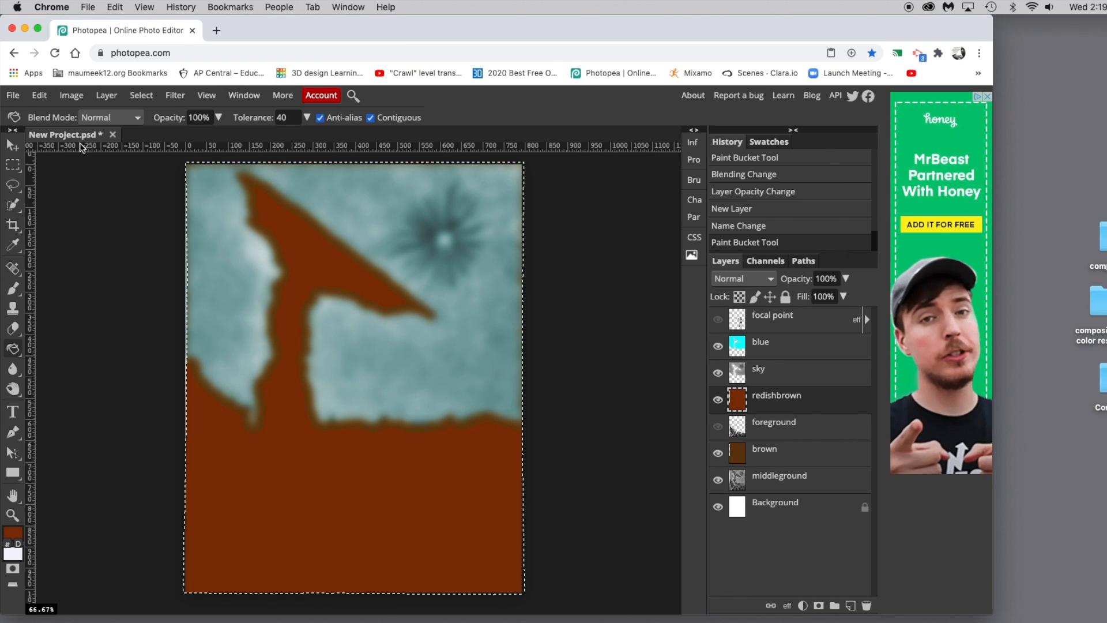
{"action": "left_click", "coordinate": [753, 228]}
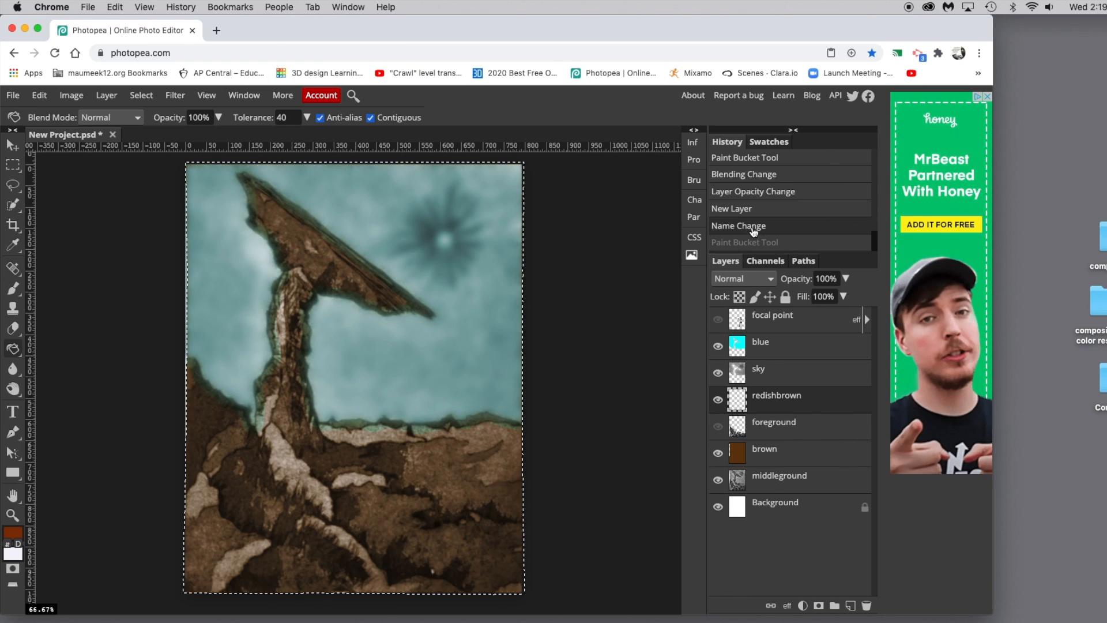
- Hide the middleground, brown, sky and blue layers and show the foreground layer
{"action": "left_click", "coordinate": [766, 435]}
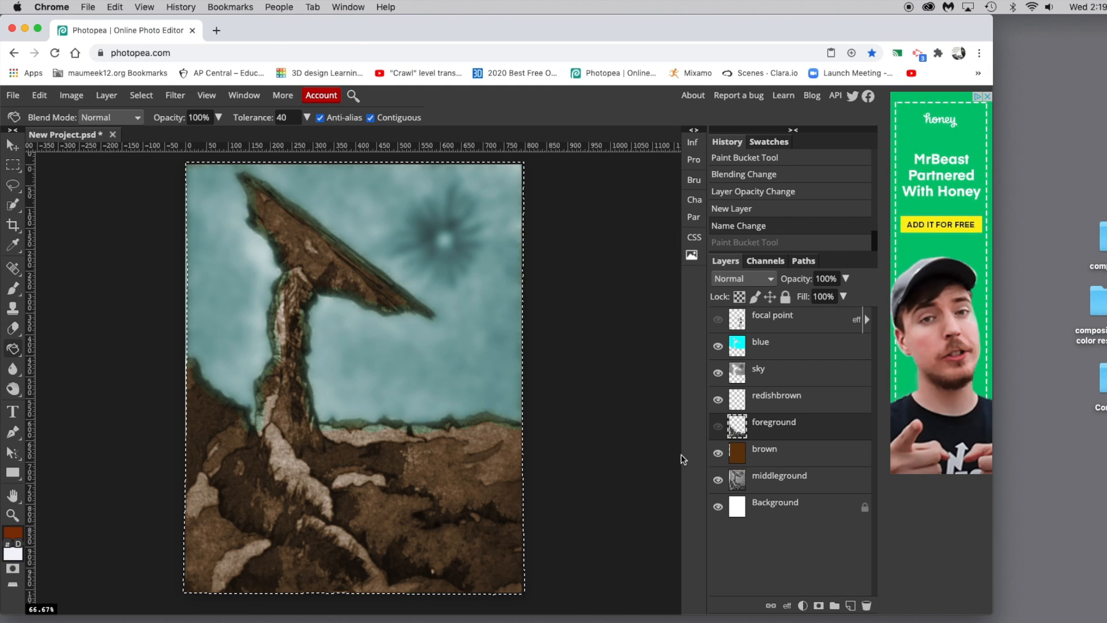
{"action": "left_click", "coordinate": [718, 480]}
{"action": "left_click", "coordinate": [718, 454]}
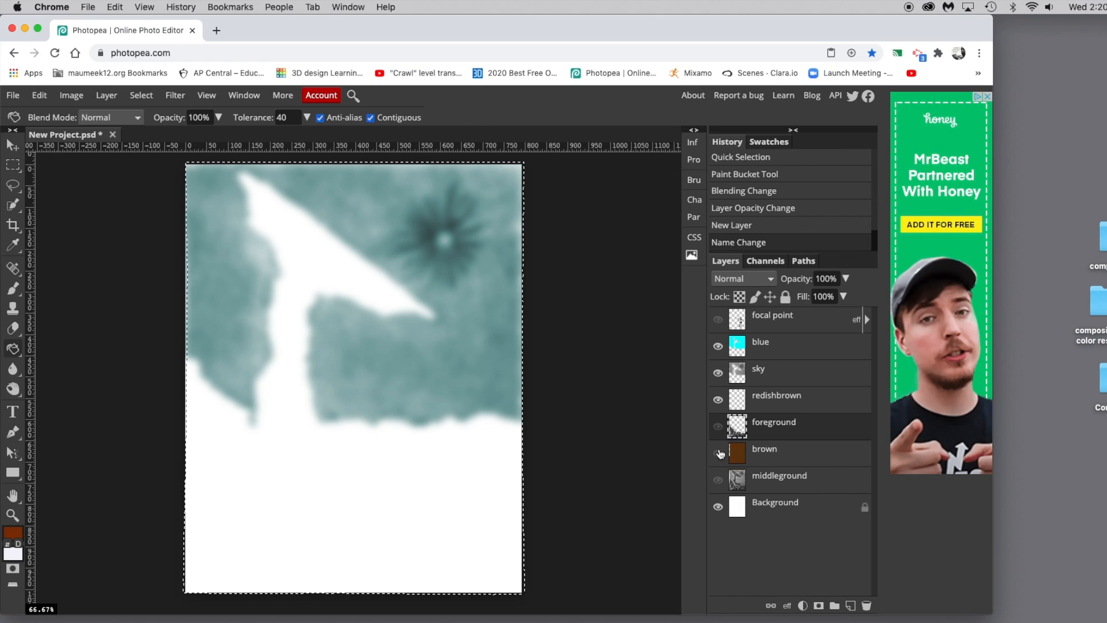
{"action": "left_click", "coordinate": [718, 373]}
{"action": "left_click", "coordinate": [718, 346]}
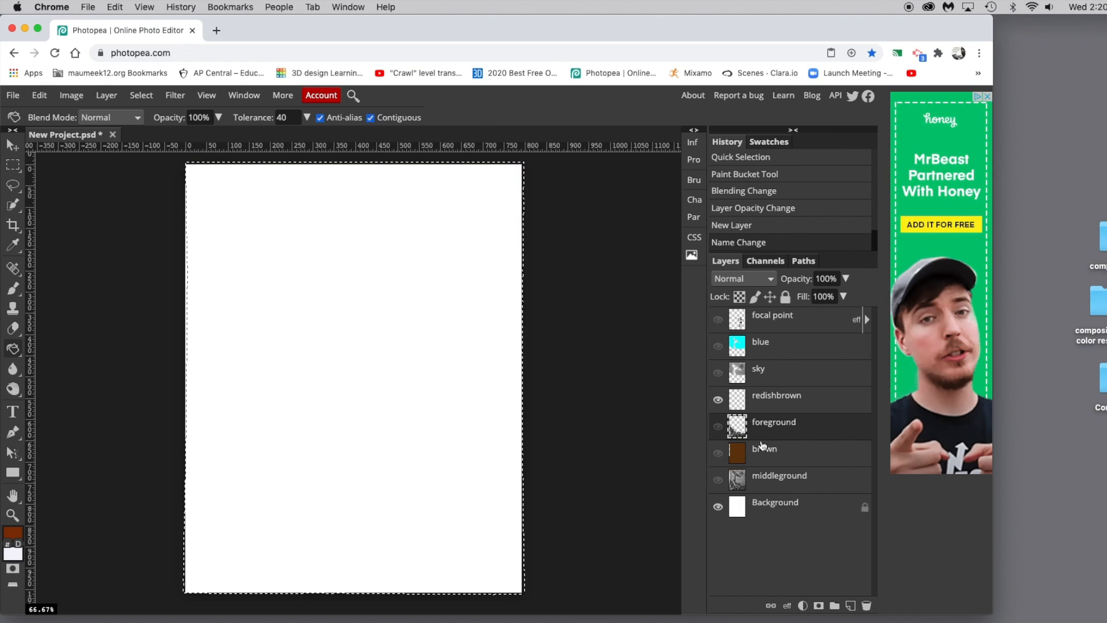
{"action": "left_click", "coordinate": [718, 426]}
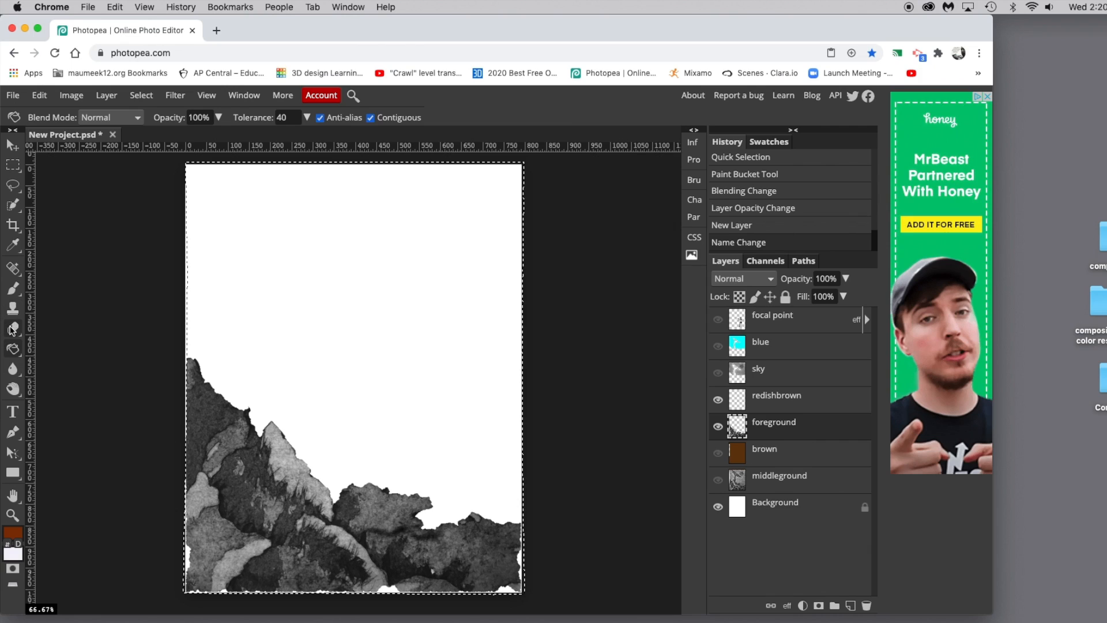
- Select the foreground layer's rocks with the Quick Selection tool and fill that area on the redishbrown layer with reddish brown
{"action": "left_click", "coordinate": [14, 205]}
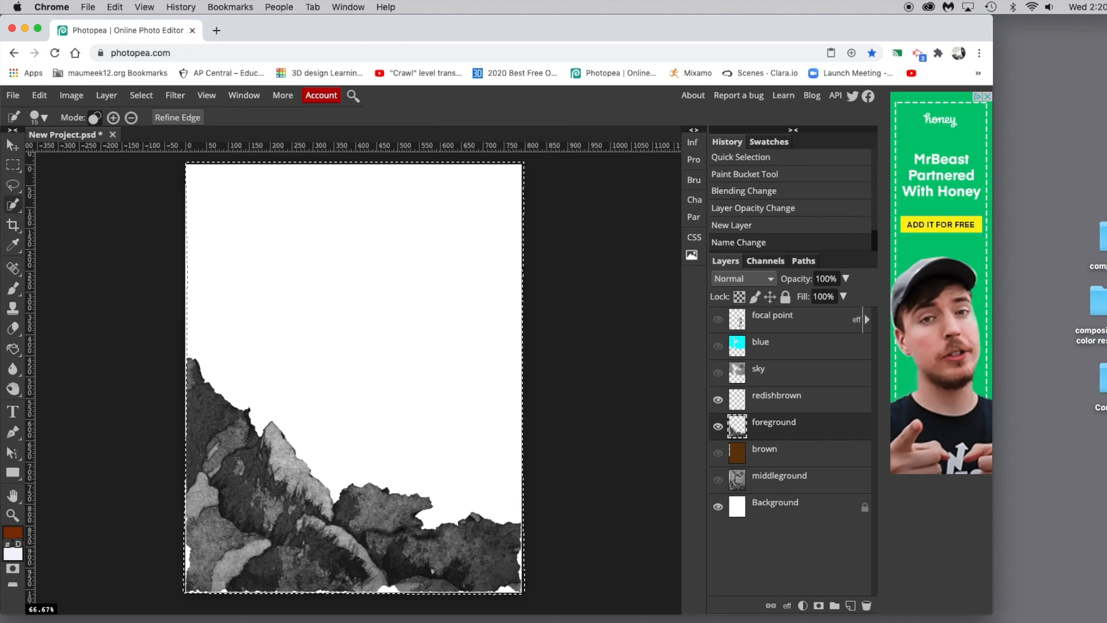
{"action": "left_click_drag", "start_coordinate": [193, 381], "coordinate": [202, 400]}
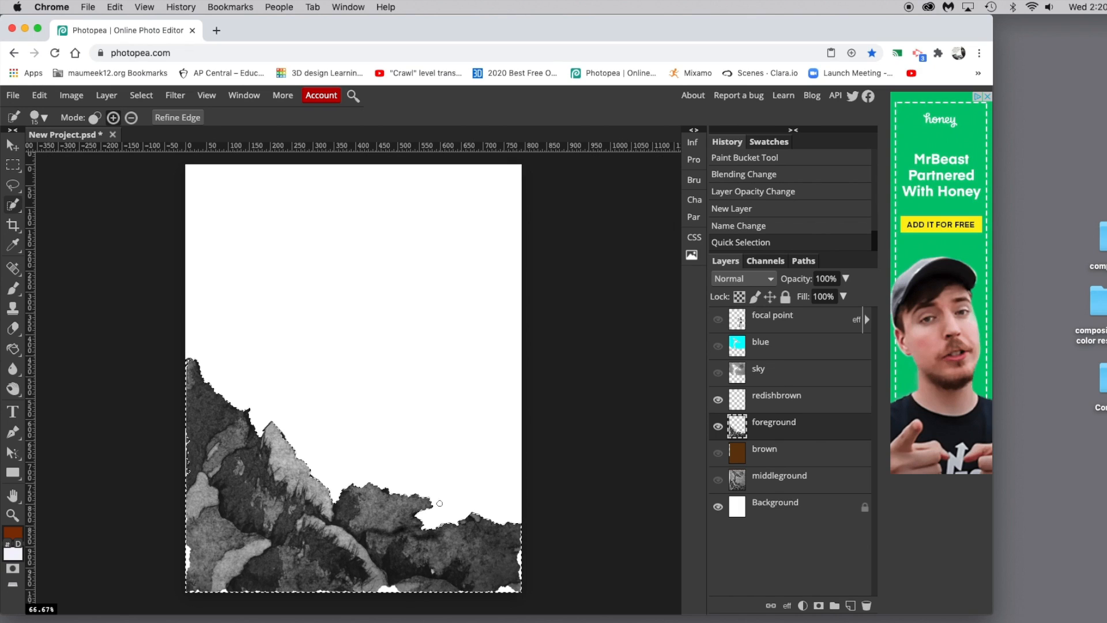
{"action": "left_click", "coordinate": [779, 403]}
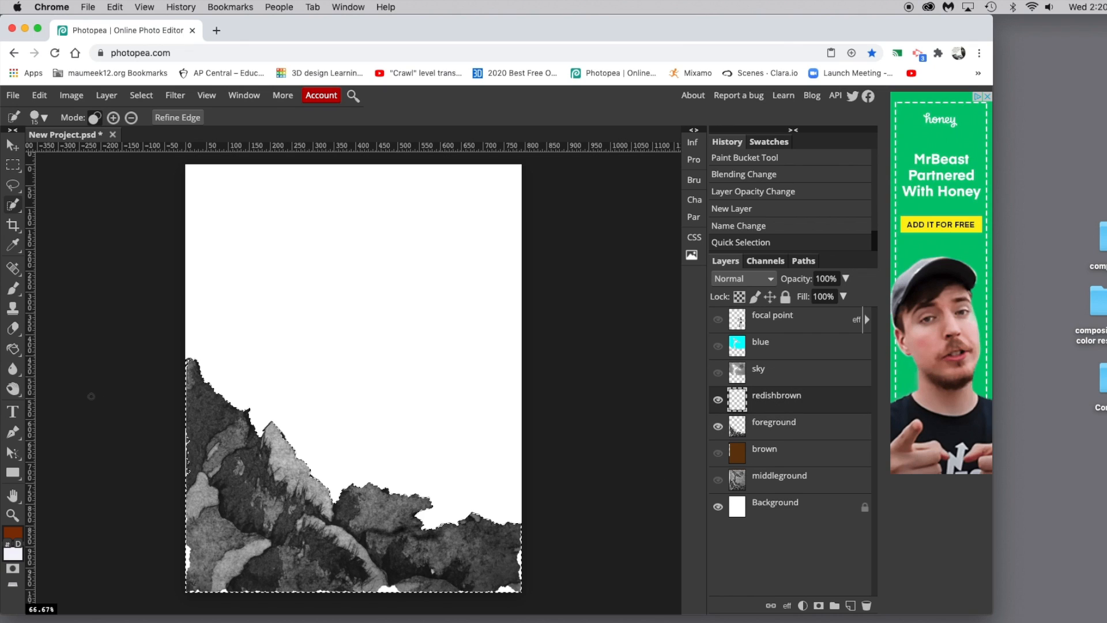
{"action": "left_click", "coordinate": [13, 348]}
{"action": "left_click", "coordinate": [230, 500]}
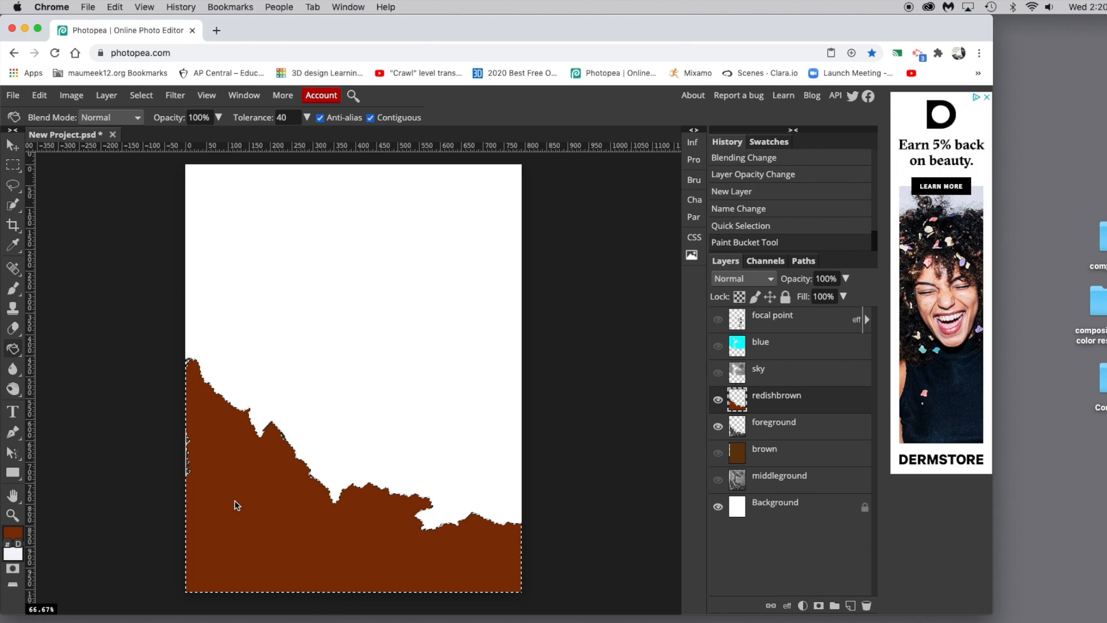
- Set the redishbrown layer's blend mode to Overlay and its opacity to 98%
{"action": "left_click", "coordinate": [771, 279]}
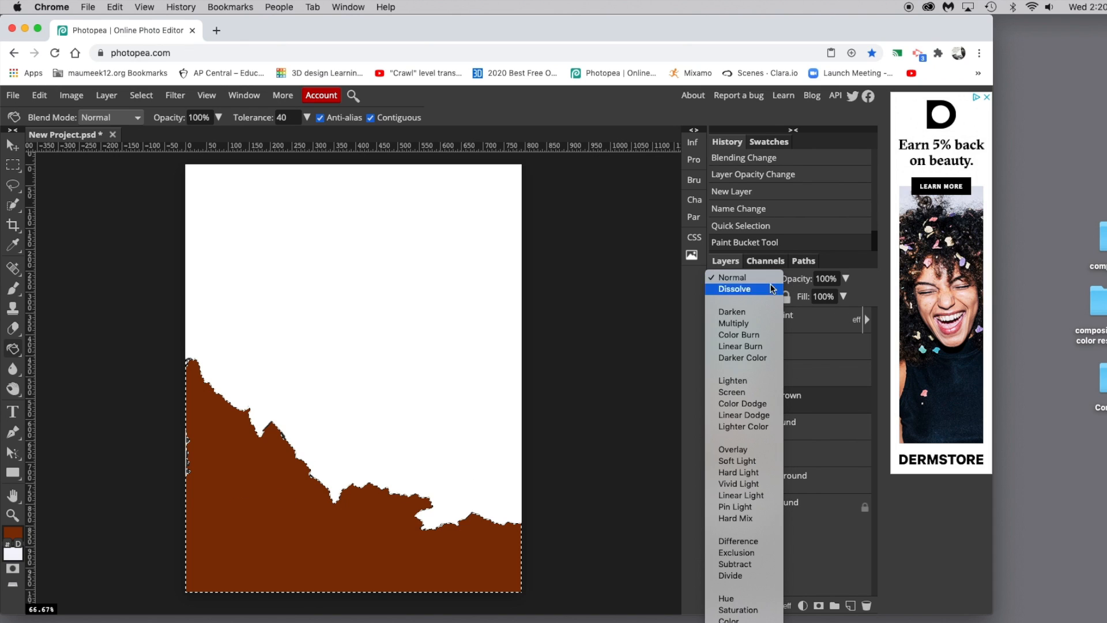
{"action": "left_click", "coordinate": [732, 450]}
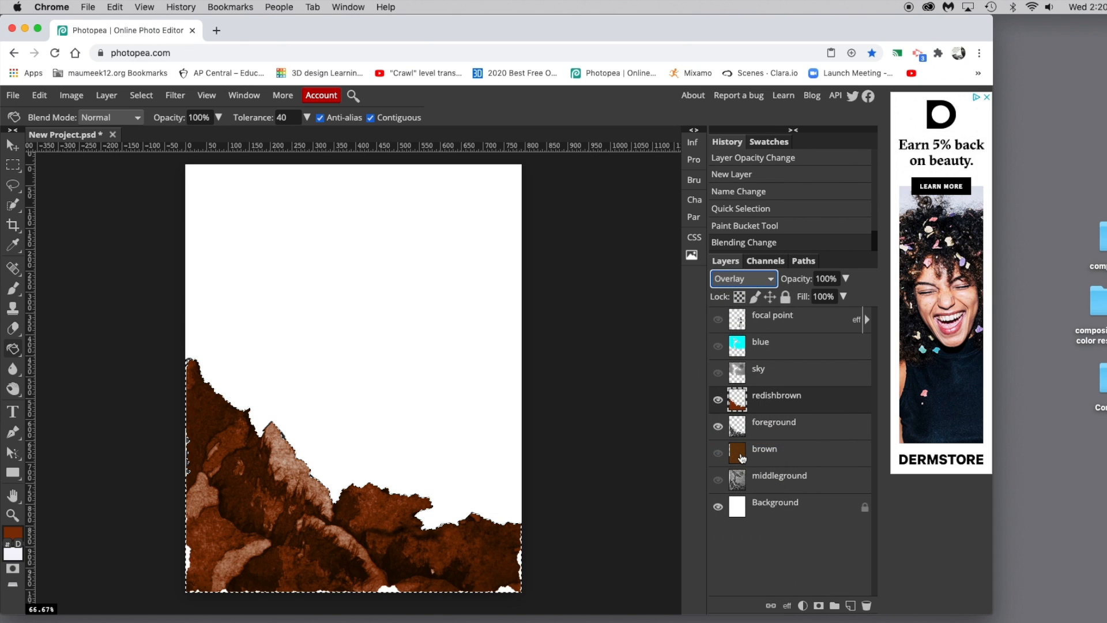
{"action": "left_click", "coordinate": [846, 279]}
{"action": "left_click_drag", "start_coordinate": [848, 296], "coordinate": [846, 296]}
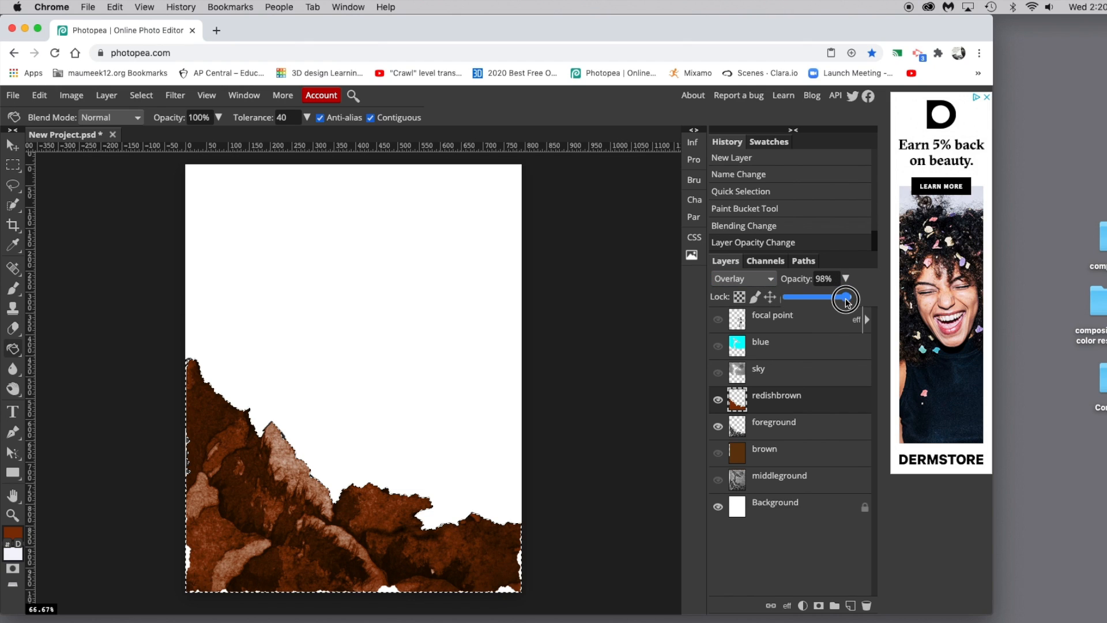
- Show the brown, middleground, sky, blue and focal point layers again and deselect the rocks selection
{"action": "left_click", "coordinate": [718, 454]}
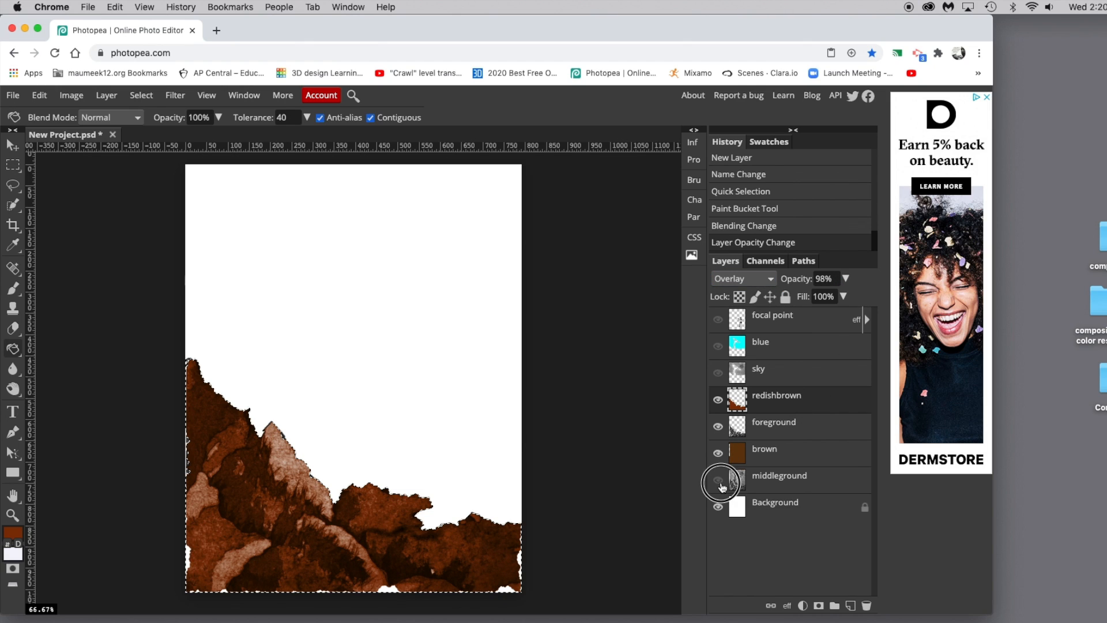
{"action": "left_click", "coordinate": [718, 480]}
{"action": "left_click", "coordinate": [718, 372]}
{"action": "left_click", "coordinate": [718, 346]}
{"action": "left_click", "coordinate": [718, 319]}
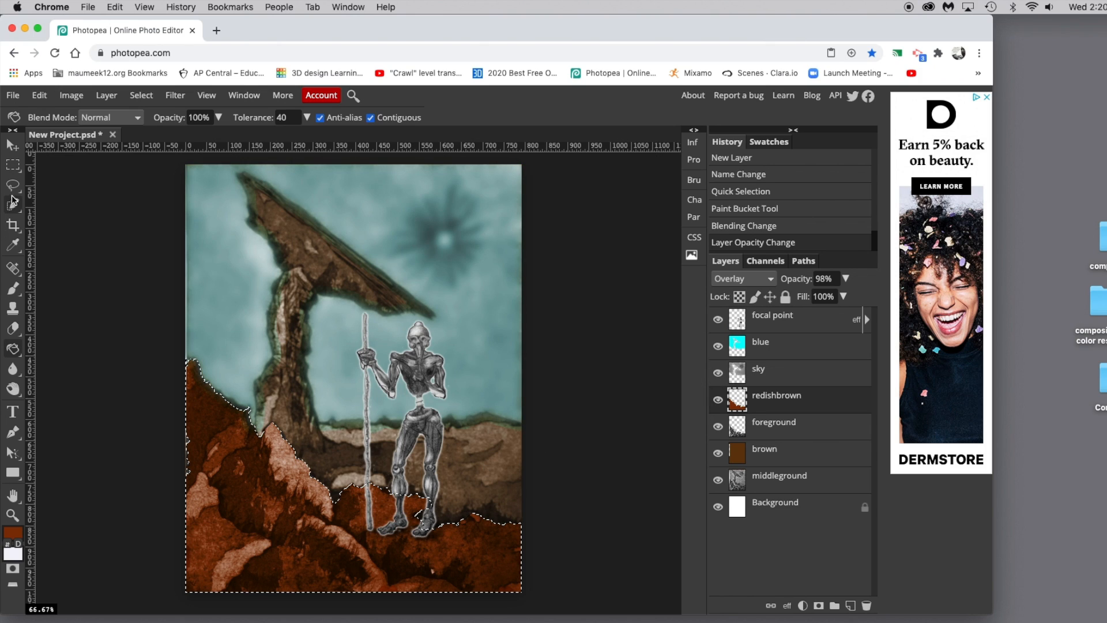
{"action": "left_click", "coordinate": [13, 167]}
{"action": "left_click", "coordinate": [244, 296]}
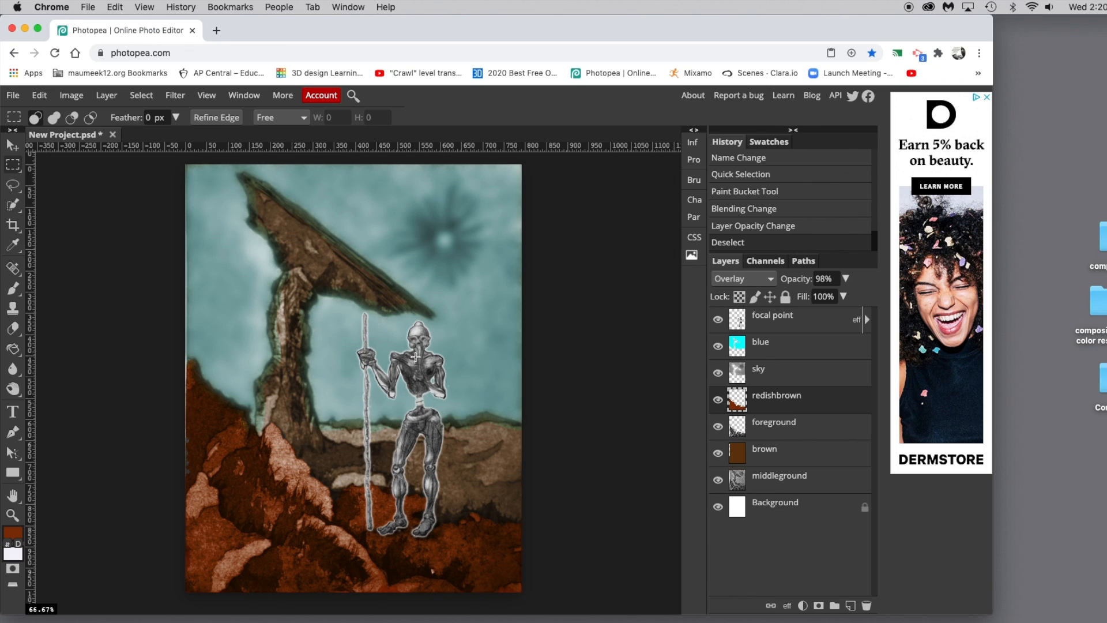
- Add a new layer above the focal point layer and set the foreground color to dark blue (074884)
{"action": "left_click", "coordinate": [851, 605]}
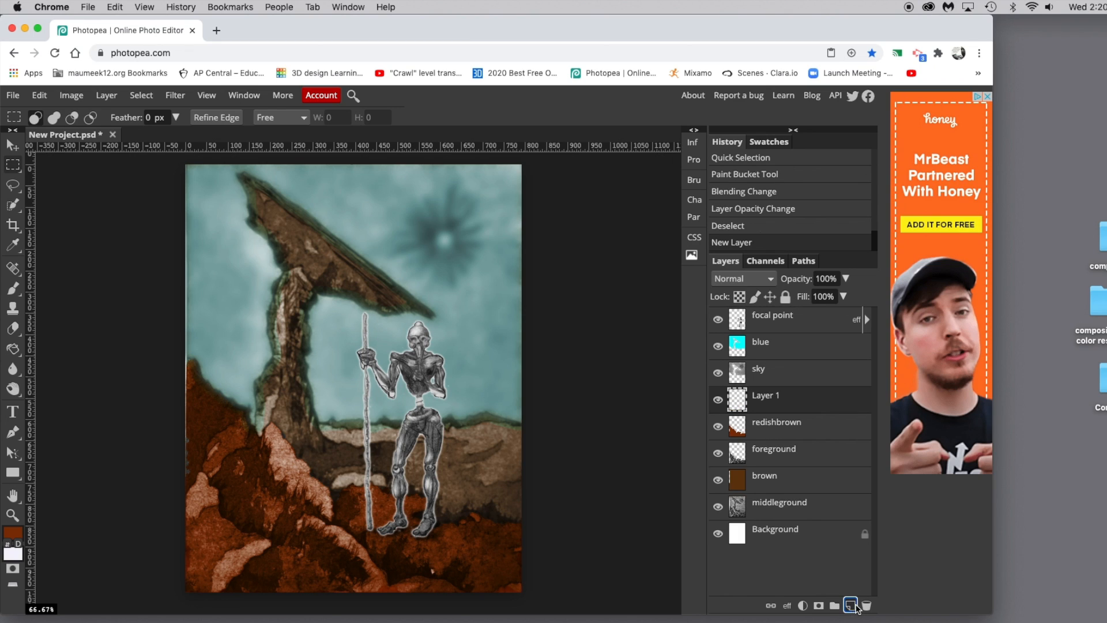
{"action": "left_click_drag", "start_coordinate": [796, 399], "coordinate": [792, 327]}
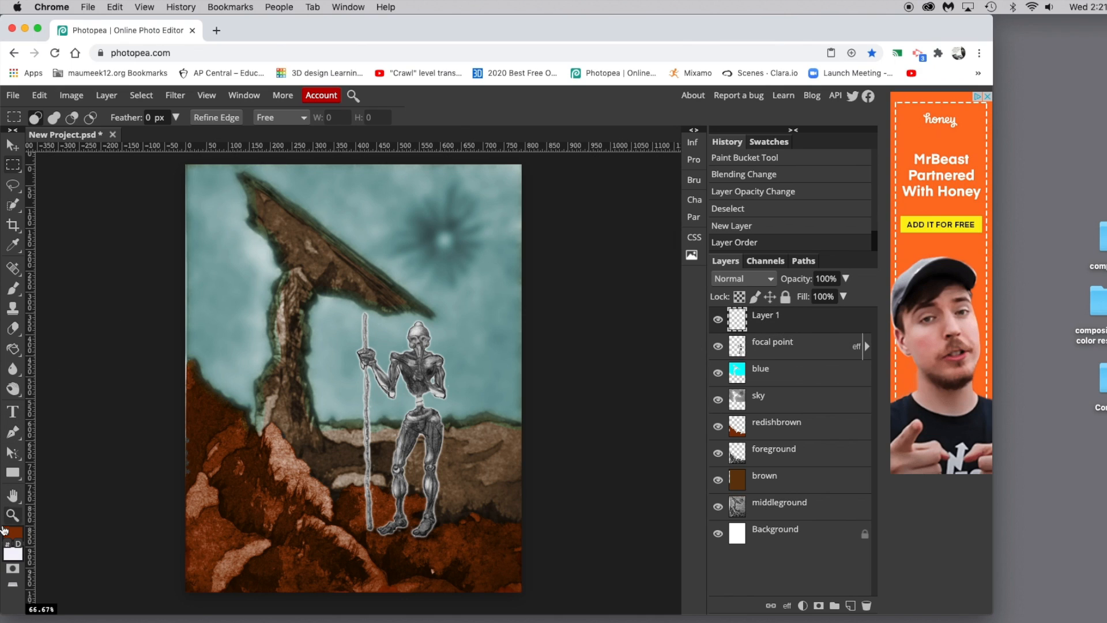
{"action": "left_click", "coordinate": [12, 535]}
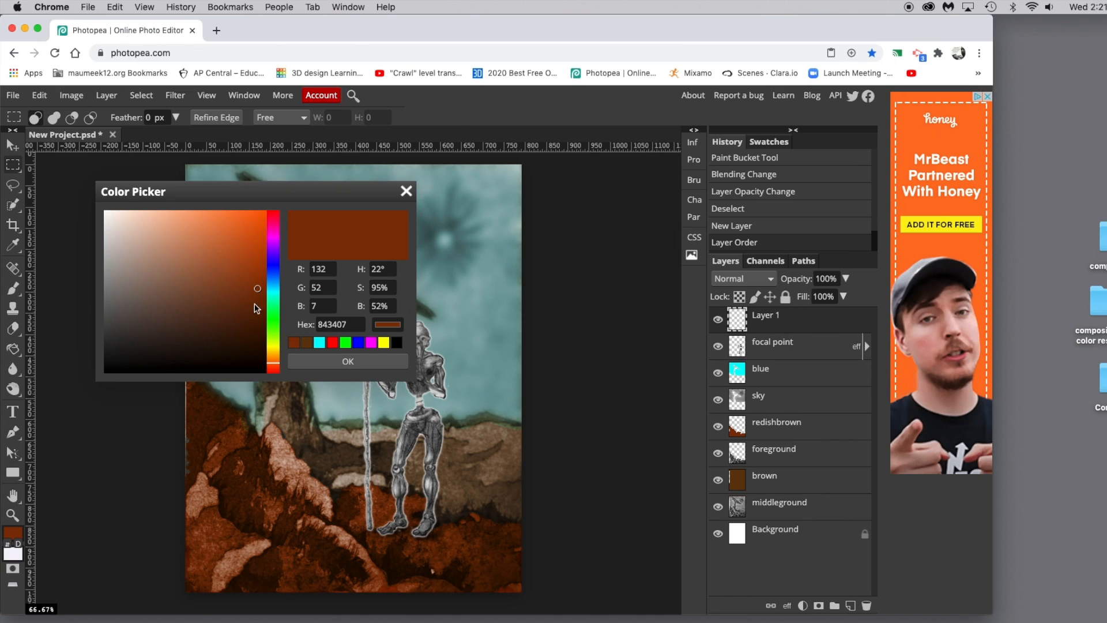
{"action": "left_click", "coordinate": [275, 278]}
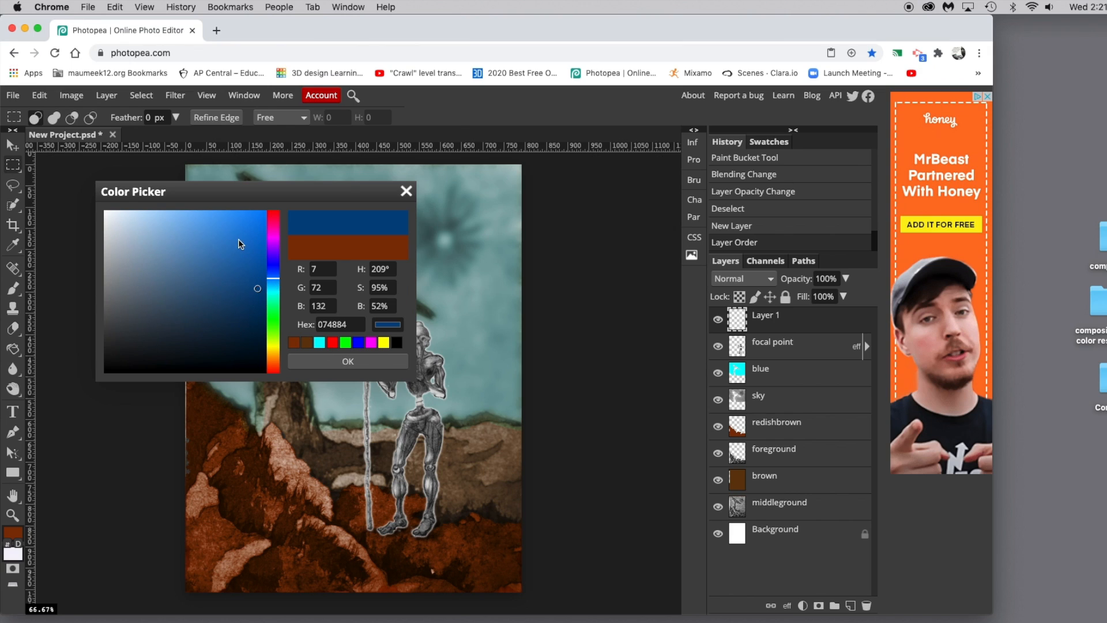
{"action": "left_click", "coordinate": [352, 360]}
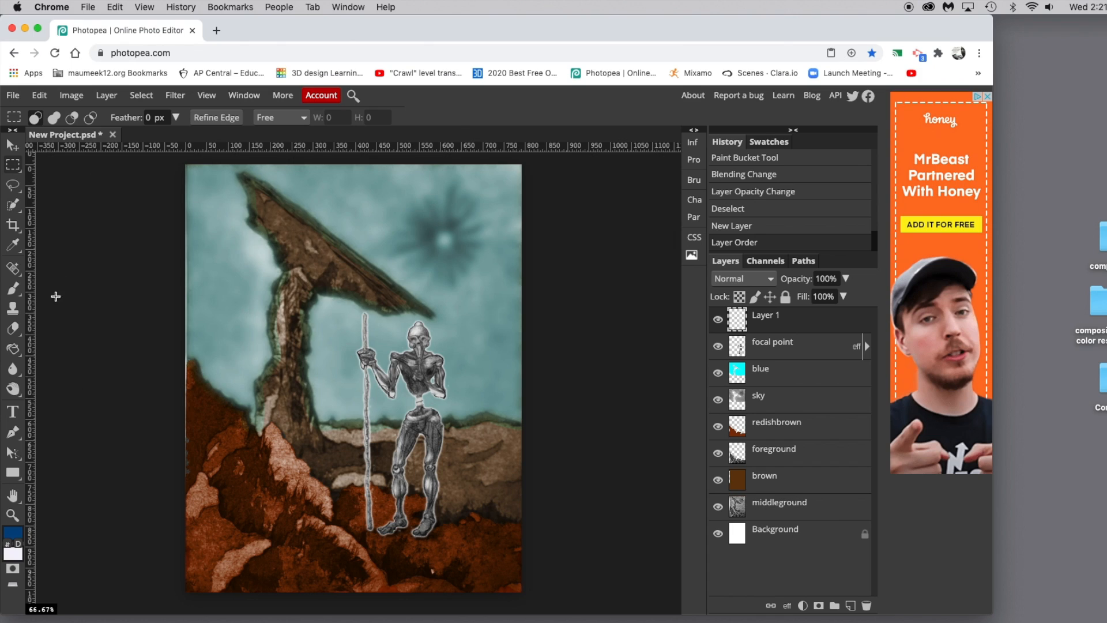
- Brush dark blue over the figure's thighs and chest on the new top layer
{"action": "left_click", "coordinate": [13, 288]}
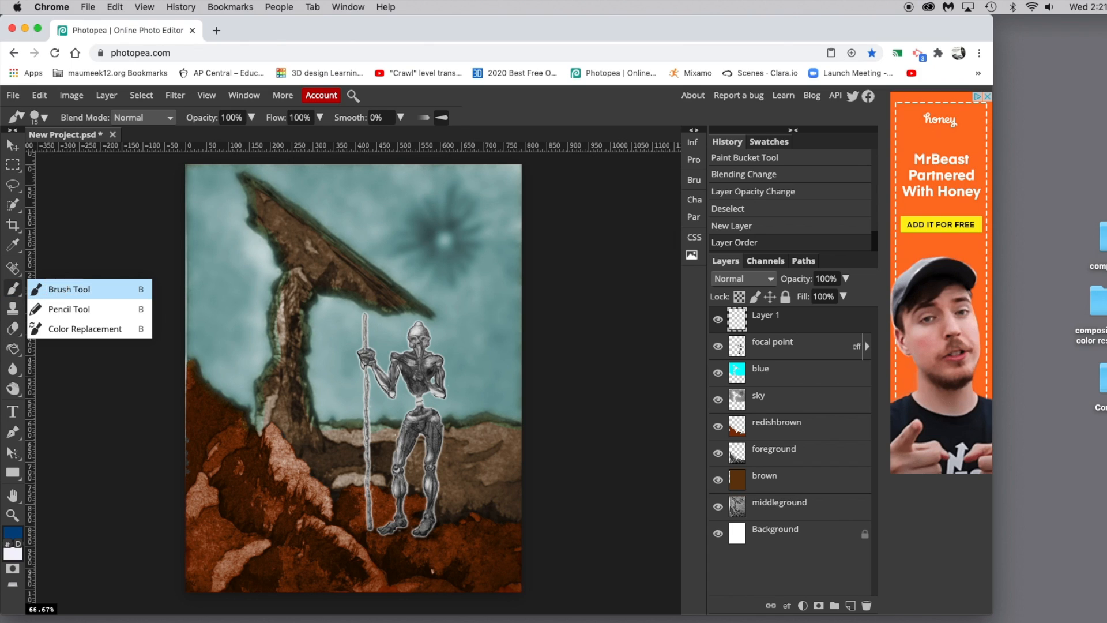
{"action": "left_click", "coordinate": [92, 290]}
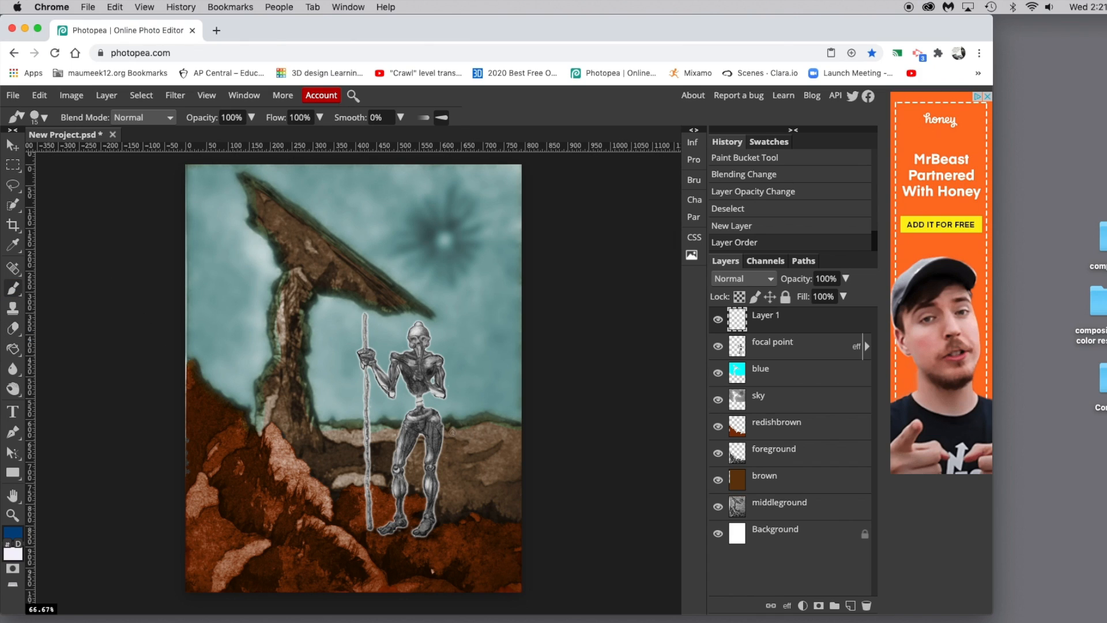
{"action": "left_click_drag", "start_coordinate": [434, 426], "coordinate": [436, 443]}
{"action": "left_click_drag", "start_coordinate": [435, 428], "coordinate": [406, 451]}
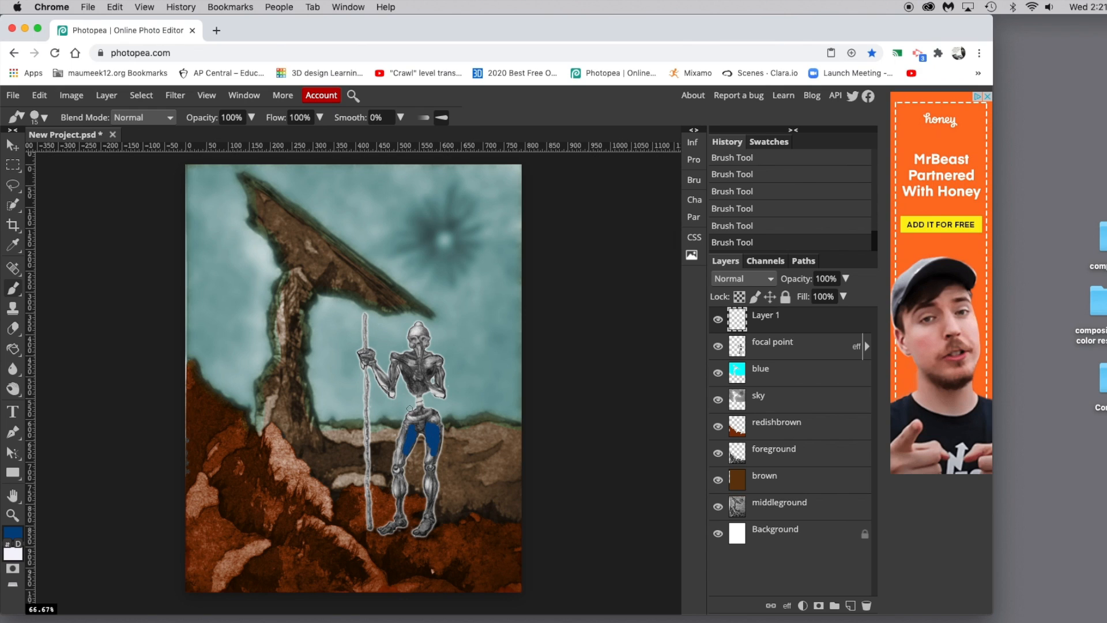
{"action": "mouse_move", "coordinate": [411, 381]}
{"action": "left_mouse_down"}
{"action": "mouse_move", "coordinate": [419, 388]}
{"action": "mouse_move", "coordinate": [405, 372]}
{"action": "left_mouse_up"}
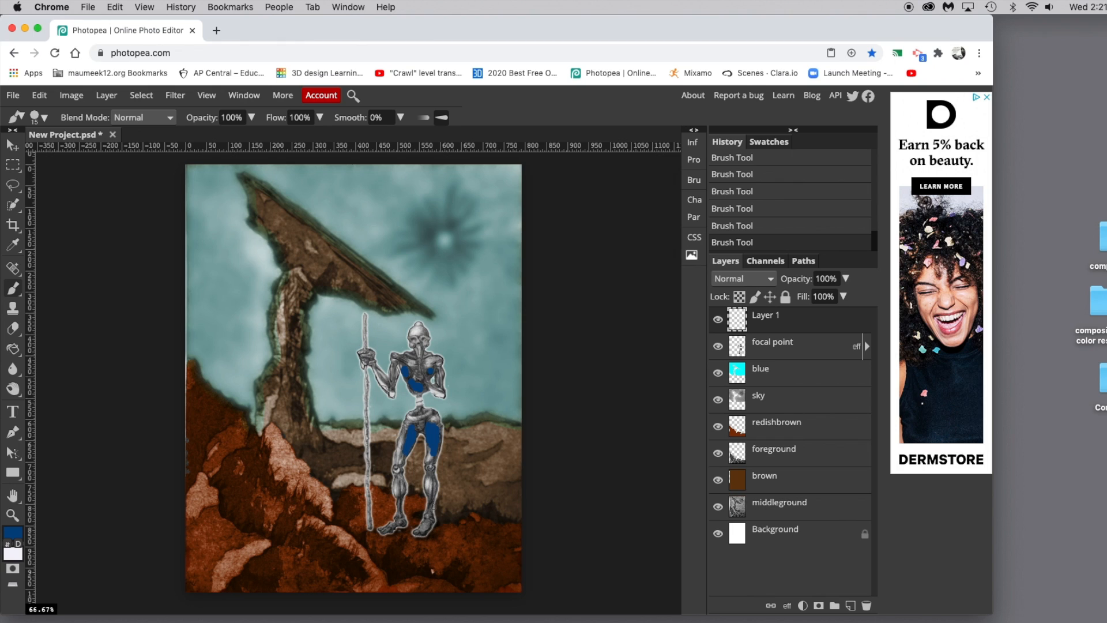
- Try Overlay on the painted top layer, settle on the Color blend mode and set its opacity to 85%
{"action": "left_click", "coordinate": [760, 278]}
{"action": "left_click", "coordinate": [726, 449]}
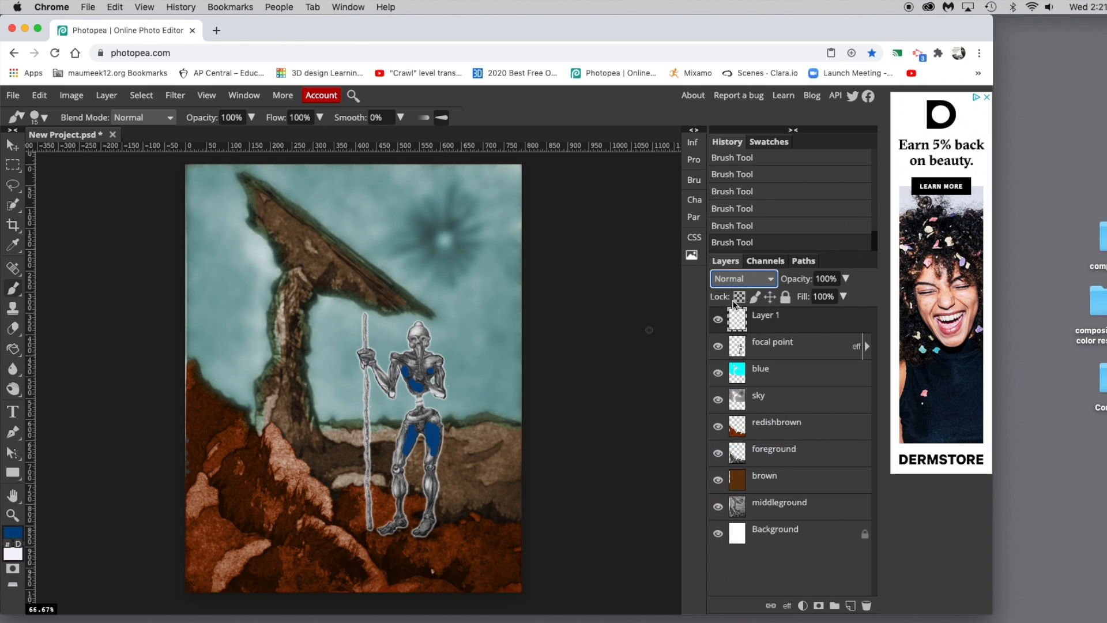
{"action": "left_click", "coordinate": [741, 279]}
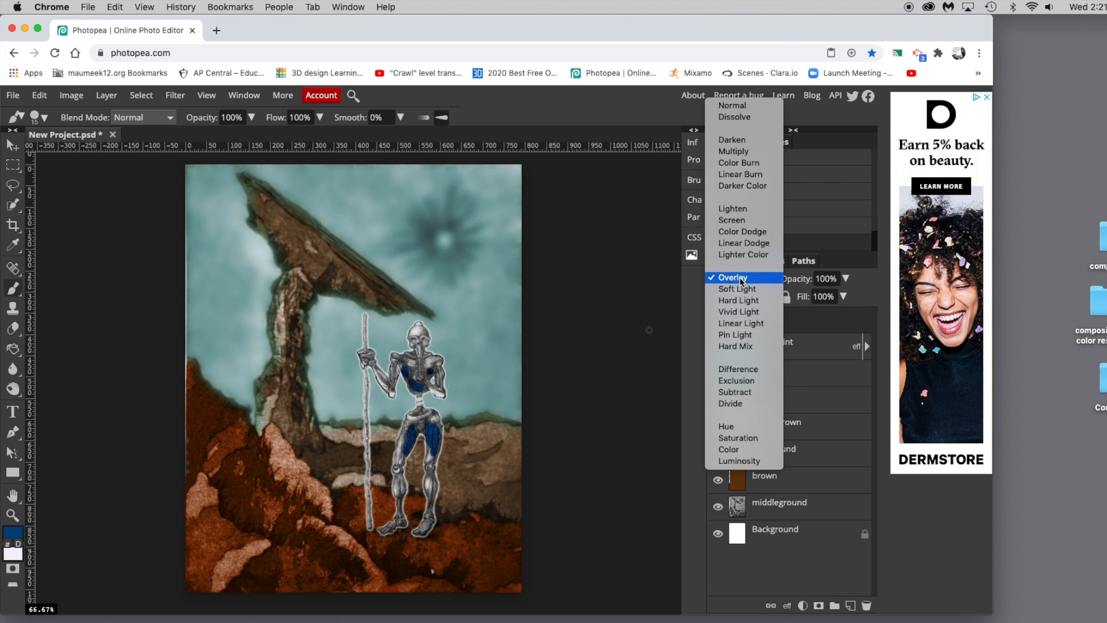
{"action": "left_click", "coordinate": [729, 449]}
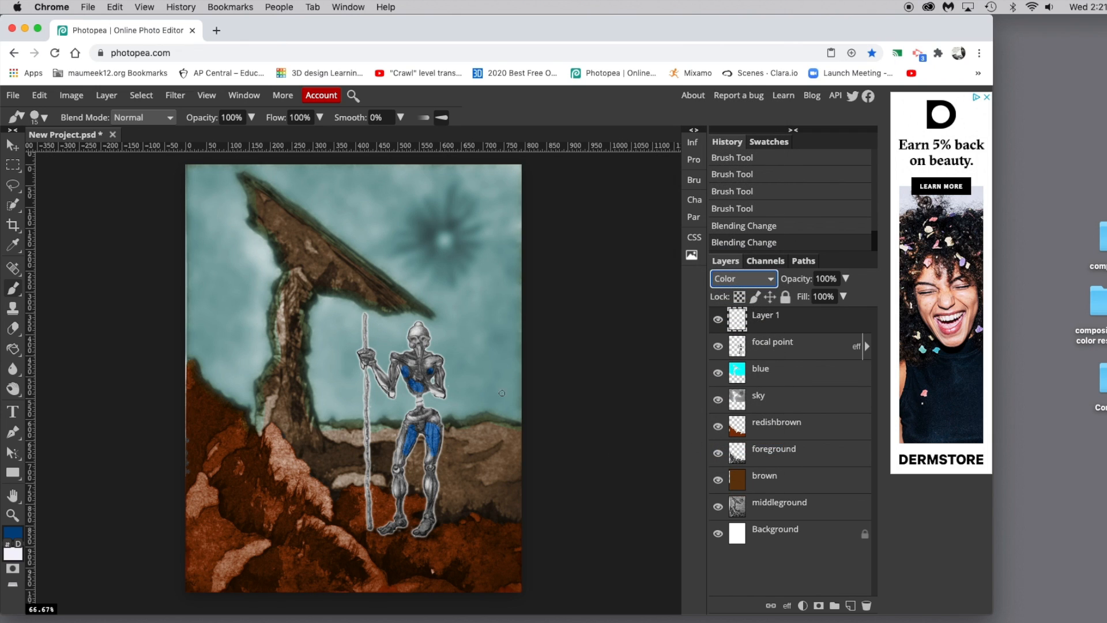
{"action": "left_click_drag", "start_coordinate": [846, 279], "coordinate": [838, 297]}
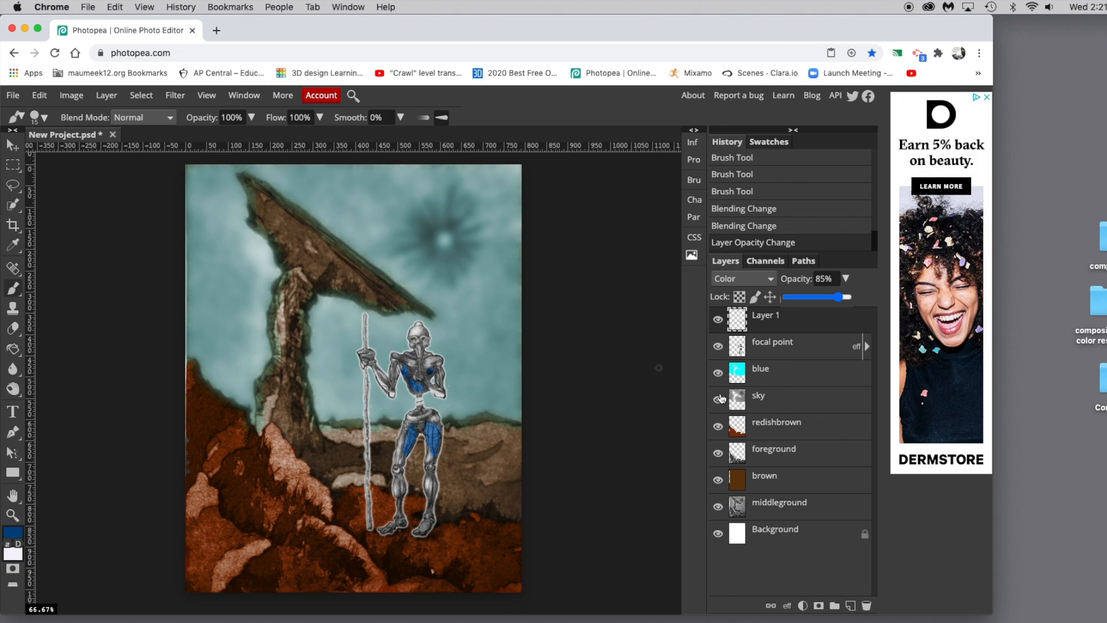
{"action": "left_click", "coordinate": [771, 331]}
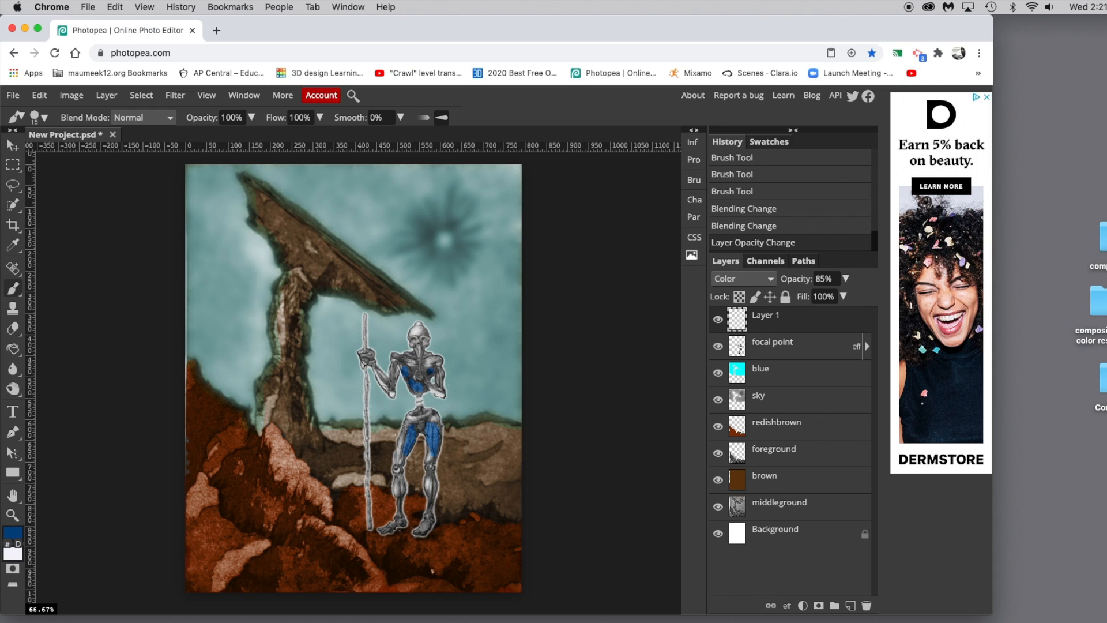
- Brush more dark blue over the figure's upper chest, shoulders, thighs and lower leg
{"action": "left_click_drag", "start_coordinate": [402, 359], "coordinate": [416, 364]}
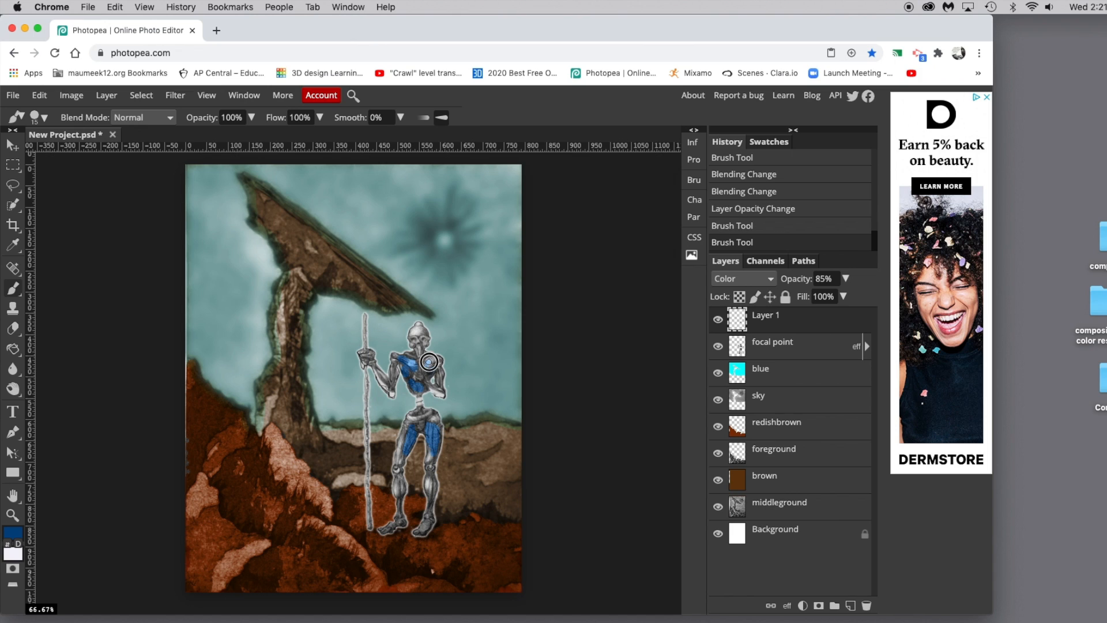
{"action": "left_click", "coordinate": [435, 365]}
{"action": "left_click_drag", "start_coordinate": [439, 371], "coordinate": [440, 379]}
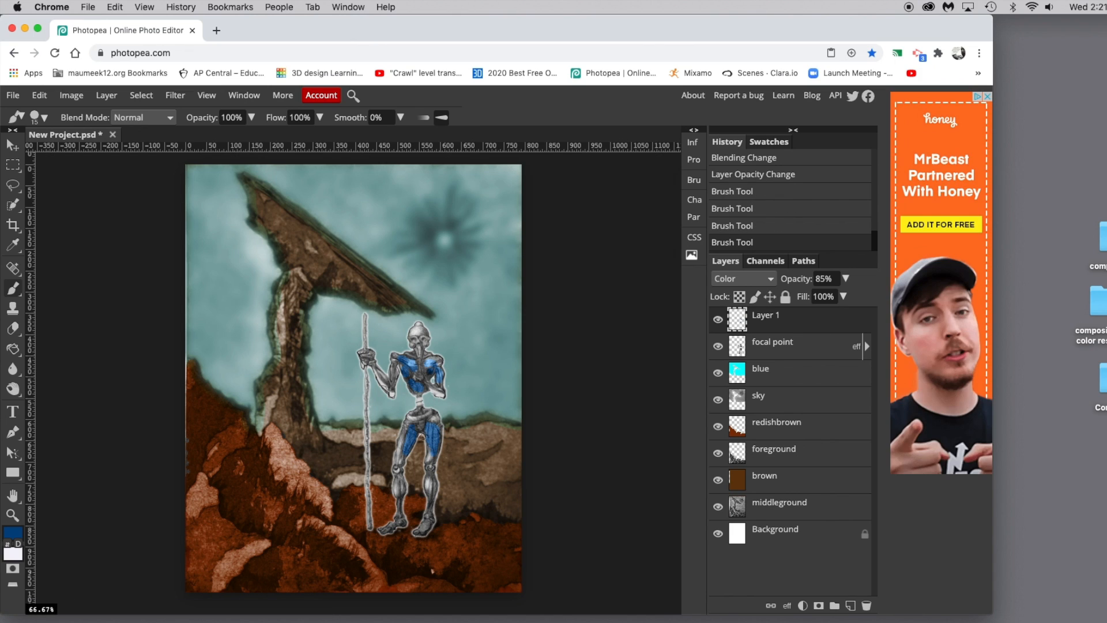
{"action": "left_click_drag", "start_coordinate": [420, 425], "coordinate": [432, 508]}
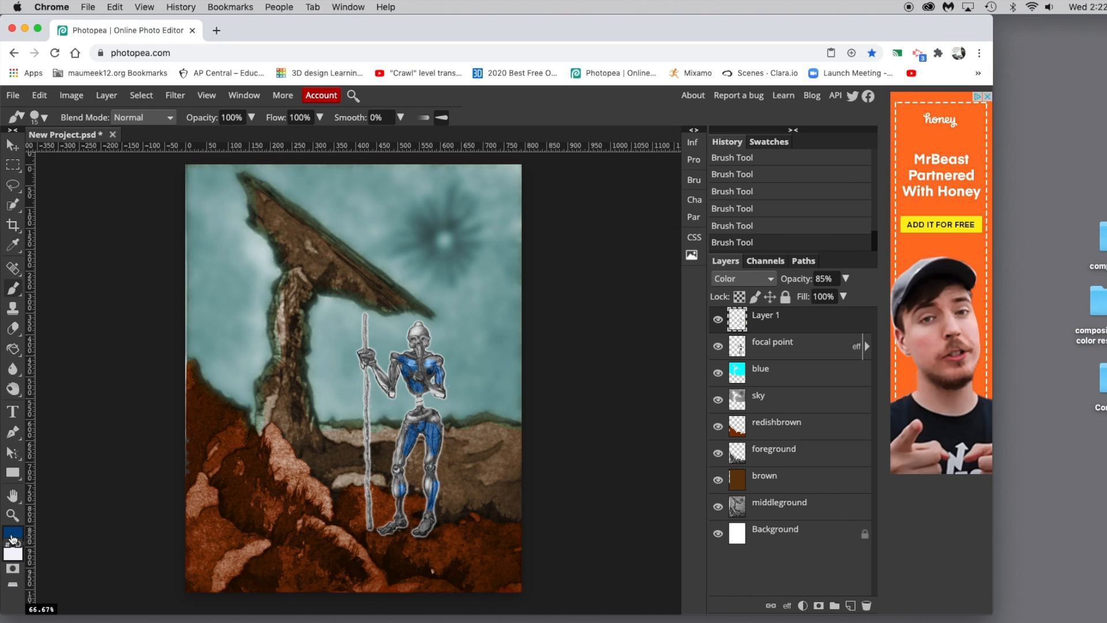
- Choose the green swatch and brush it over the figure's hips, legs, feet and the arm holding the staff
{"action": "left_click", "coordinate": [767, 142]}
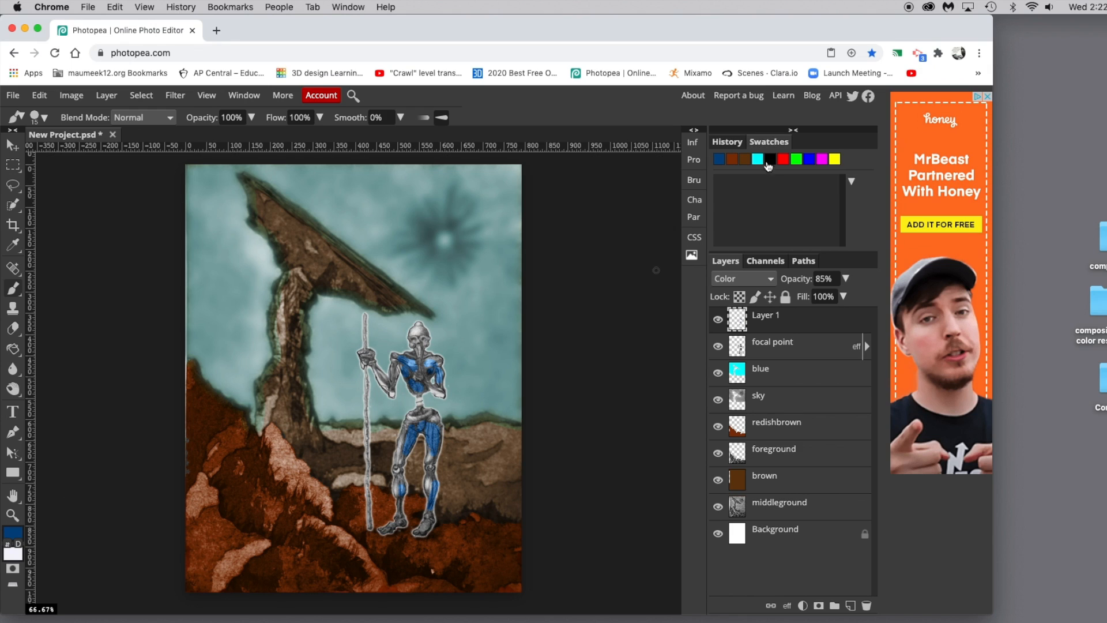
{"action": "left_click", "coordinate": [797, 159]}
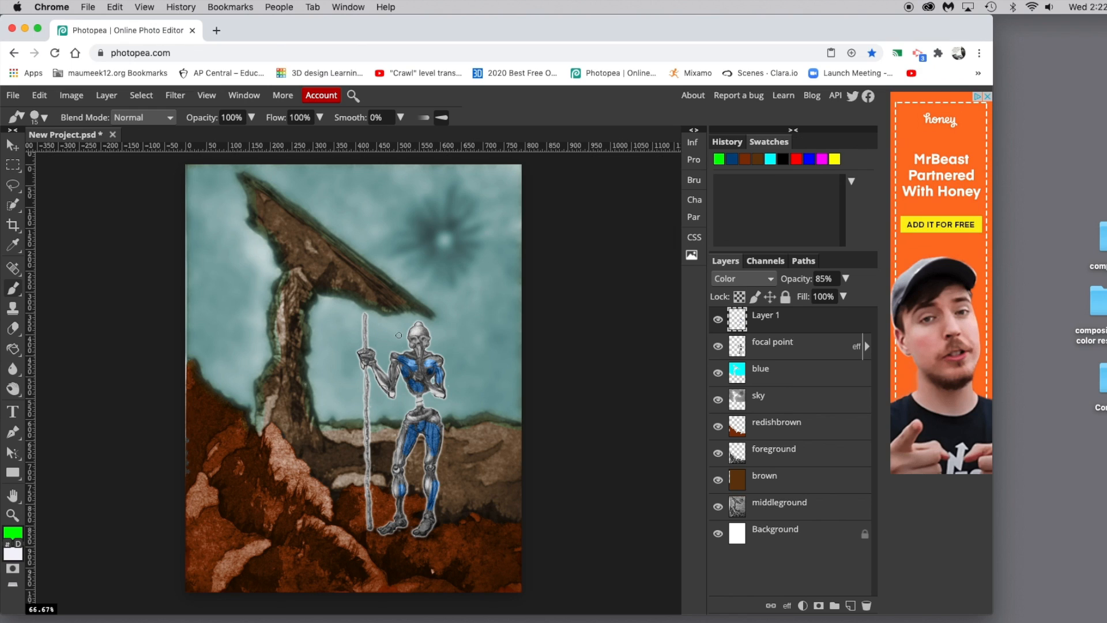
{"action": "mouse_move", "coordinate": [404, 456]}
{"action": "left_mouse_down"}
{"action": "mouse_move", "coordinate": [414, 421]}
{"action": "mouse_move", "coordinate": [435, 421]}
{"action": "left_mouse_up"}
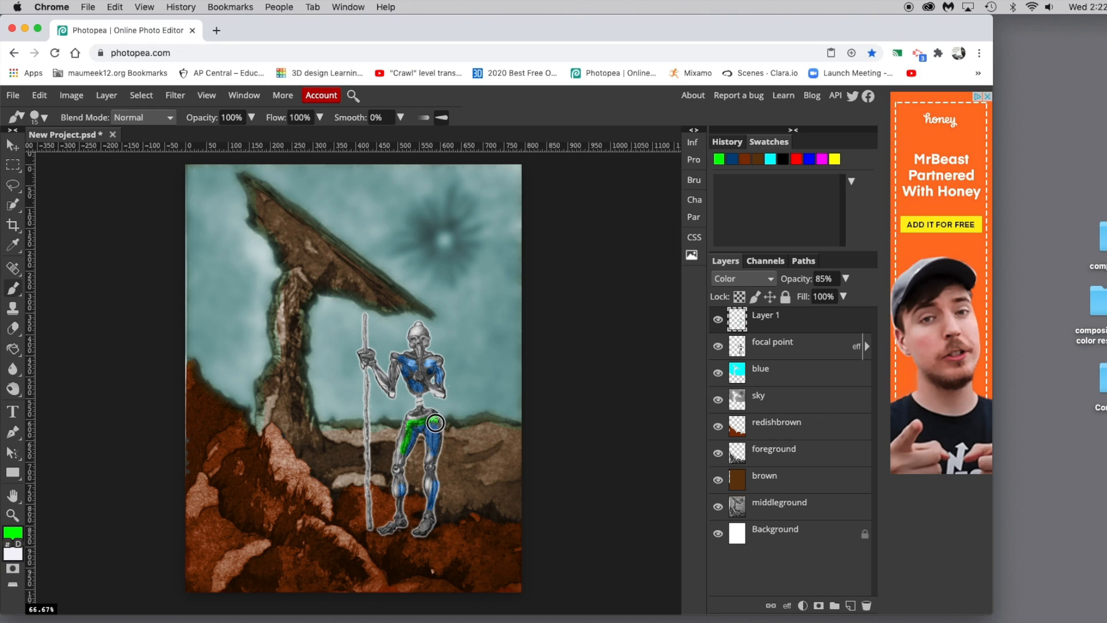
{"action": "mouse_move", "coordinate": [430, 460]}
{"action": "left_mouse_down"}
{"action": "mouse_move", "coordinate": [429, 488]}
{"action": "mouse_move", "coordinate": [399, 476]}
{"action": "left_mouse_up"}
{"action": "mouse_move", "coordinate": [399, 519]}
{"action": "left_mouse_down"}
{"action": "mouse_move", "coordinate": [382, 527]}
{"action": "mouse_move", "coordinate": [432, 519]}
{"action": "mouse_move", "coordinate": [423, 526]}
{"action": "left_mouse_up"}
{"action": "mouse_move", "coordinate": [379, 376]}
{"action": "left_mouse_down"}
{"action": "mouse_move", "coordinate": [387, 383]}
{"action": "mouse_move", "coordinate": [395, 369]}
{"action": "left_mouse_up"}
- Apply a Hue/Saturation adjustment to the painted figure layer with hue 61, saturation -77 and slightly reduced lightness
{"action": "left_click", "coordinate": [99, 96]}
{"action": "mouse_move", "coordinate": [72, 96]}
{"action": "mouse_move", "coordinate": [90, 118]}
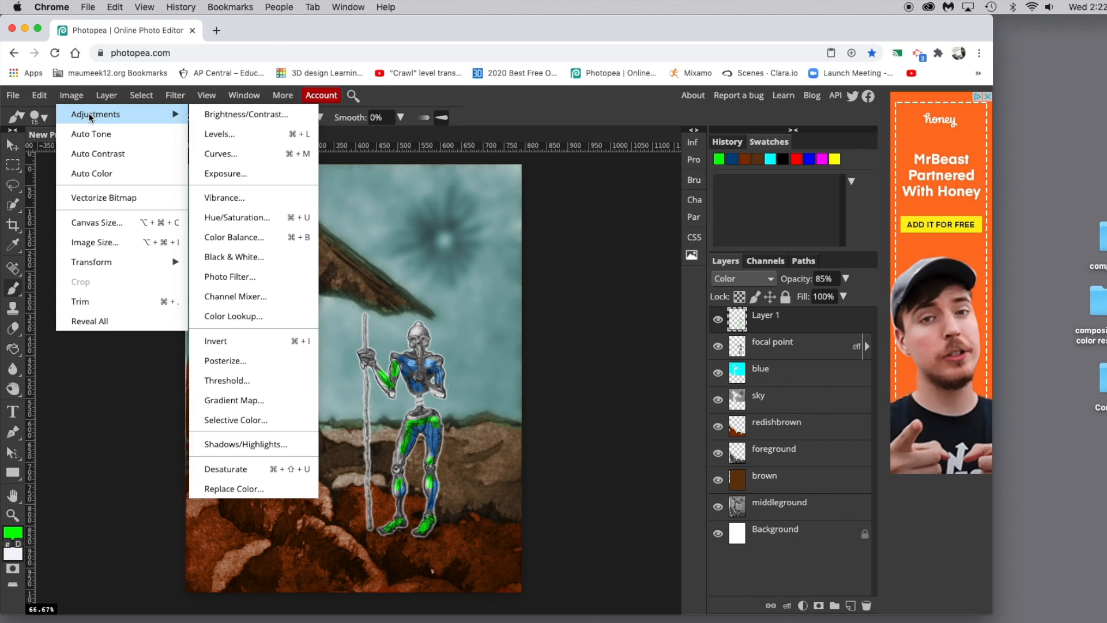
{"action": "left_click", "coordinate": [212, 218]}
{"action": "left_click_drag", "start_coordinate": [206, 203], "coordinate": [655, 146]}
{"action": "left_click_drag", "start_coordinate": [648, 195], "coordinate": [678, 192]}
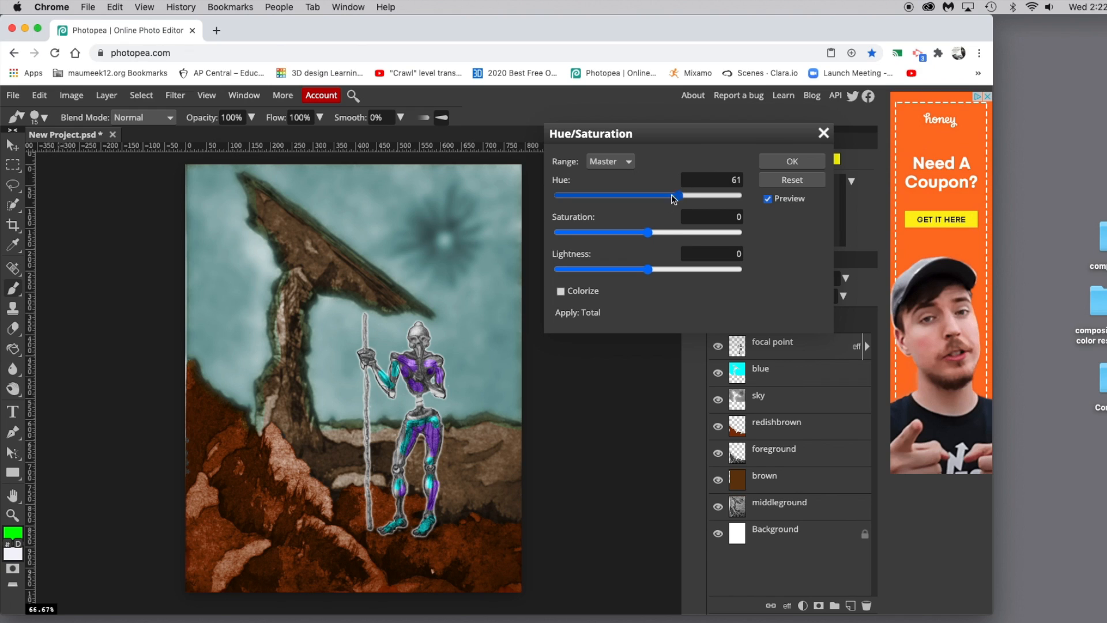
{"action": "left_click_drag", "start_coordinate": [648, 233], "coordinate": [579, 232]}
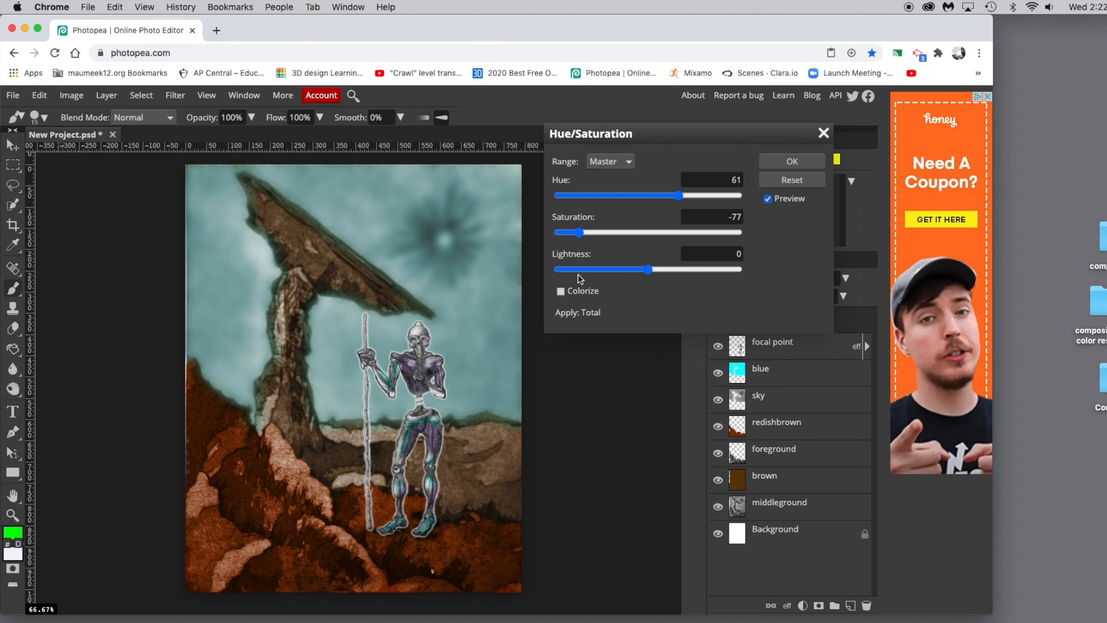
{"action": "mouse_move", "coordinate": [644, 269]}
{"action": "left_mouse_down"}
{"action": "mouse_move", "coordinate": [668, 269]}
{"action": "mouse_move", "coordinate": [588, 269]}
{"action": "mouse_move", "coordinate": [634, 270]}
{"action": "left_mouse_up"}
{"action": "left_click", "coordinate": [791, 162]}
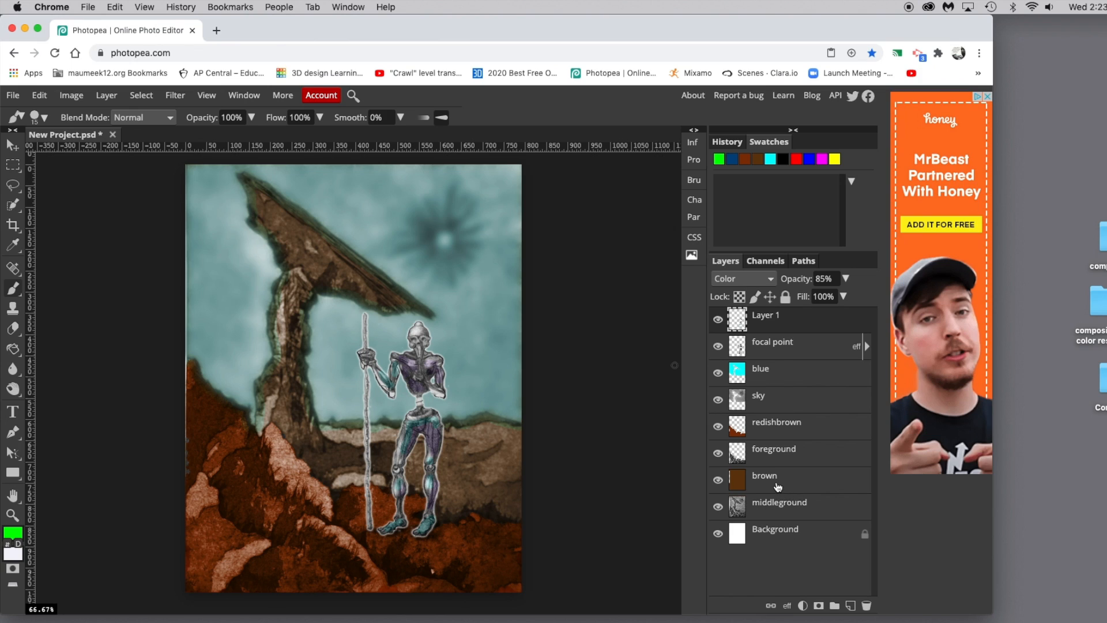
- Select the blue layer, choose the yellow swatch and brush yellow over the sun's center
{"action": "left_click", "coordinate": [793, 373]}
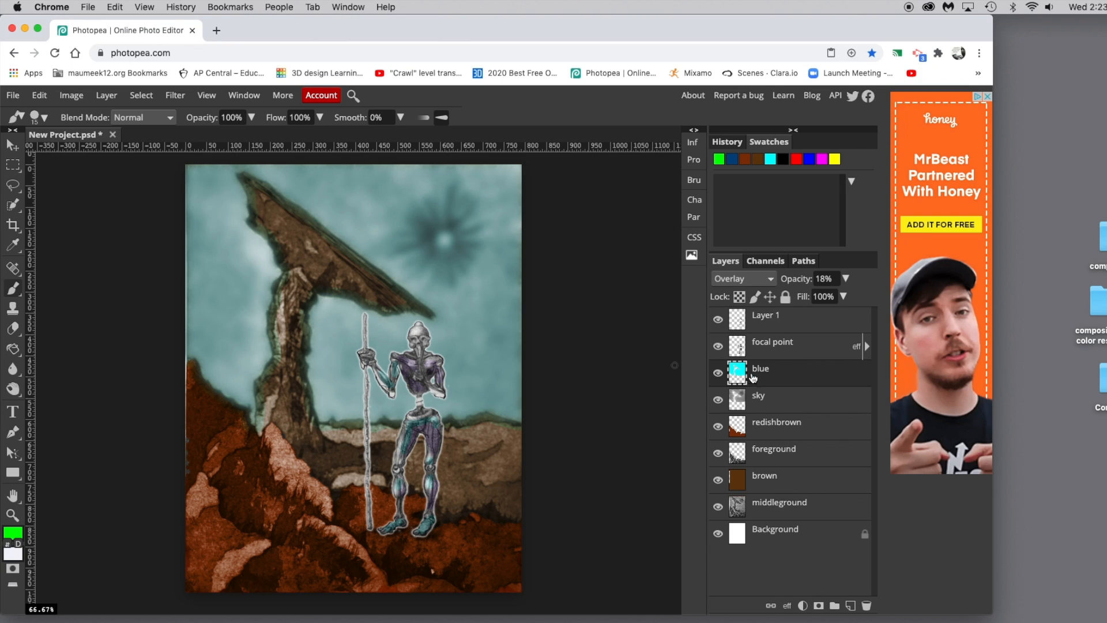
{"action": "left_click", "coordinate": [717, 374]}
{"action": "left_click", "coordinate": [717, 374]}
{"action": "left_click", "coordinate": [835, 162]}
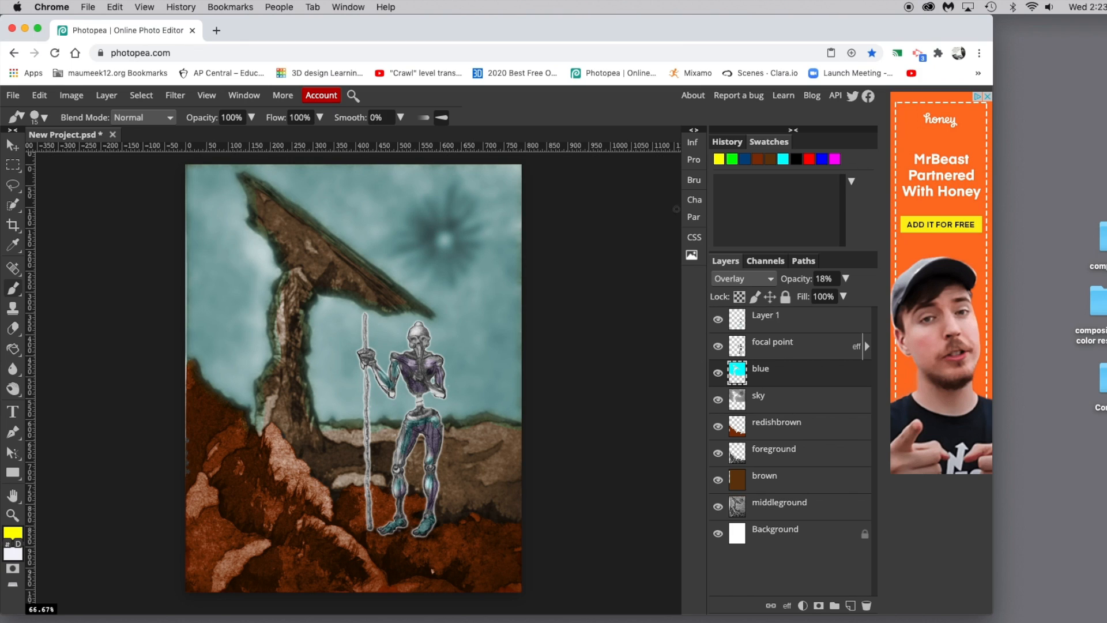
{"action": "mouse_move", "coordinate": [444, 238]}
{"action": "left_mouse_down"}
{"action": "mouse_move", "coordinate": [455, 235]}
{"action": "mouse_move", "coordinate": [441, 234]}
{"action": "mouse_move", "coordinate": [450, 240]}
{"action": "mouse_move", "coordinate": [442, 237]}
{"action": "mouse_move", "coordinate": [438, 255]}
{"action": "mouse_move", "coordinate": [451, 233]}
{"action": "mouse_move", "coordinate": [454, 250]}
{"action": "mouse_move", "coordinate": [434, 251]}
{"action": "mouse_move", "coordinate": [435, 234]}
{"action": "mouse_move", "coordinate": [450, 232]}
{"action": "mouse_move", "coordinate": [446, 248]}
{"action": "left_mouse_up"}
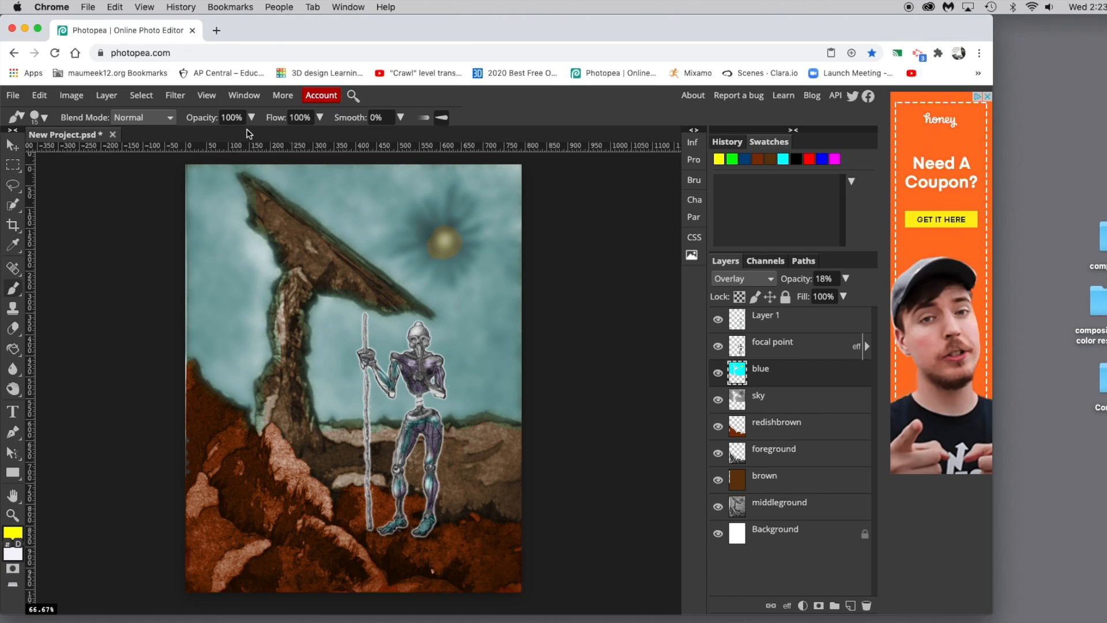
- Reduce the brush flow to 7% and paint faint yellow around the sun's center
{"action": "left_click", "coordinate": [319, 117]}
{"action": "left_click_drag", "start_coordinate": [320, 136], "coordinate": [277, 139]}
{"action": "left_click_drag", "start_coordinate": [429, 232], "coordinate": [454, 234]}
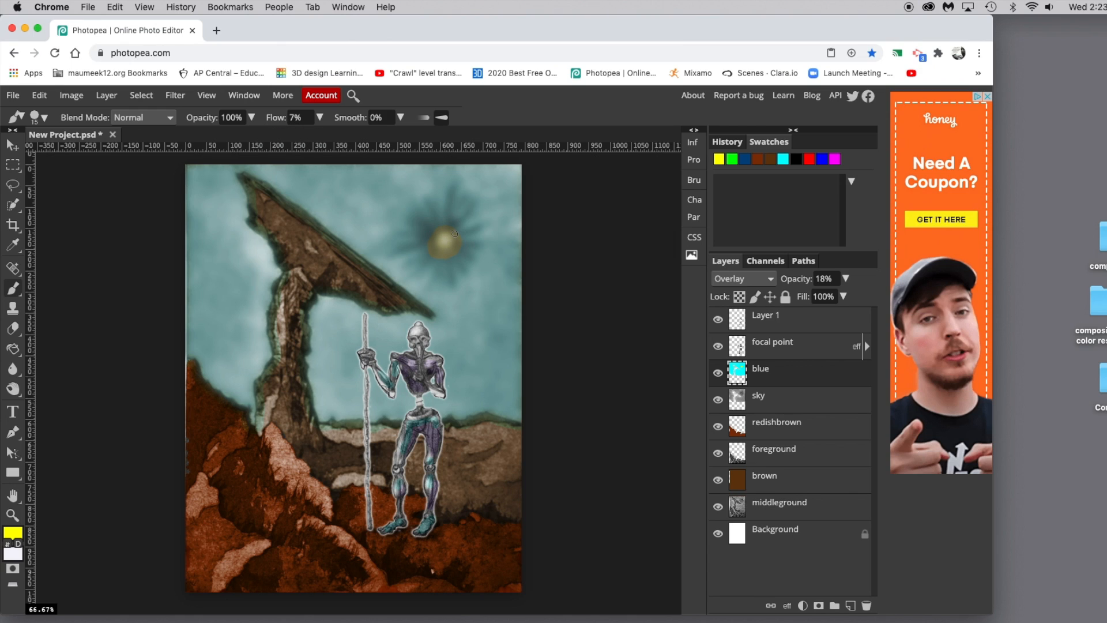
- Readjust the brush flow, ending at 19%, and paint soft yellow over the sun's surrounding rays
{"action": "left_click", "coordinate": [319, 117]}
{"action": "left_click_drag", "start_coordinate": [277, 136], "coordinate": [304, 138]}
{"action": "mouse_move", "coordinate": [427, 230]}
{"action": "left_mouse_down"}
{"action": "mouse_move", "coordinate": [459, 238]}
{"action": "mouse_move", "coordinate": [445, 223]}
{"action": "mouse_move", "coordinate": [427, 250]}
{"action": "mouse_move", "coordinate": [443, 229]}
{"action": "left_mouse_up"}
{"action": "left_click", "coordinate": [319, 117]}
{"action": "left_click_drag", "start_coordinate": [304, 137], "coordinate": [279, 137]}
{"action": "mouse_move", "coordinate": [422, 228]}
{"action": "left_mouse_down"}
{"action": "mouse_move", "coordinate": [436, 261]}
{"action": "mouse_move", "coordinate": [459, 256]}
{"action": "mouse_move", "coordinate": [463, 225]}
{"action": "left_mouse_up"}
{"action": "left_click", "coordinate": [443, 212]}
{"action": "left_click", "coordinate": [450, 218]}
{"action": "left_click", "coordinate": [433, 226]}
{"action": "left_click_drag", "start_coordinate": [428, 210], "coordinate": [414, 233]}
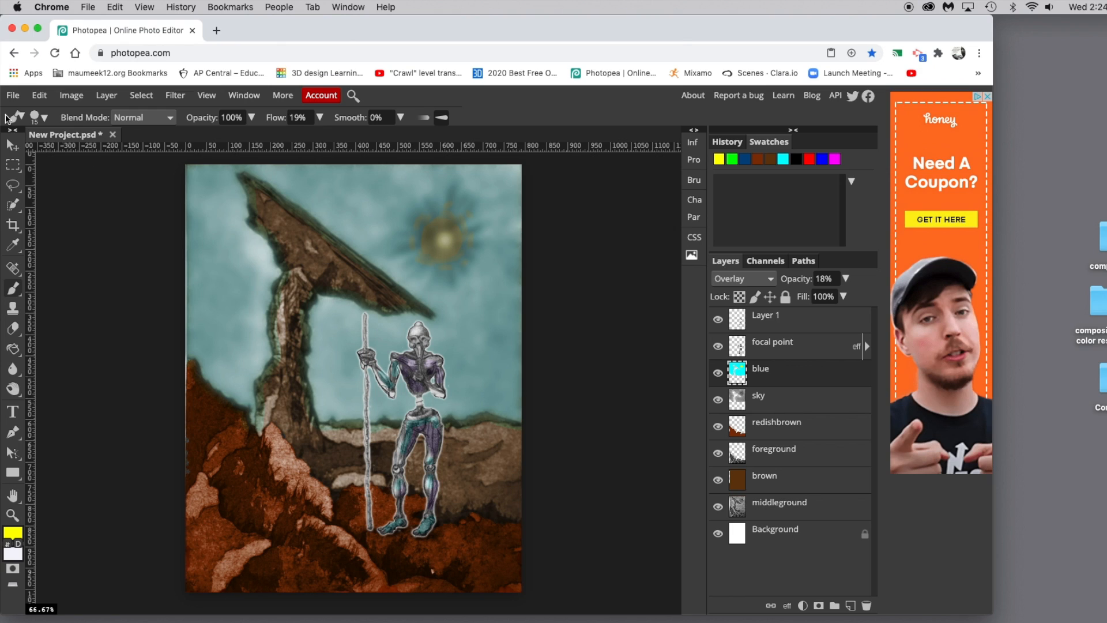
- Save the composite as a PSD file and display the editing history
{"action": "left_click", "coordinate": [13, 95]}
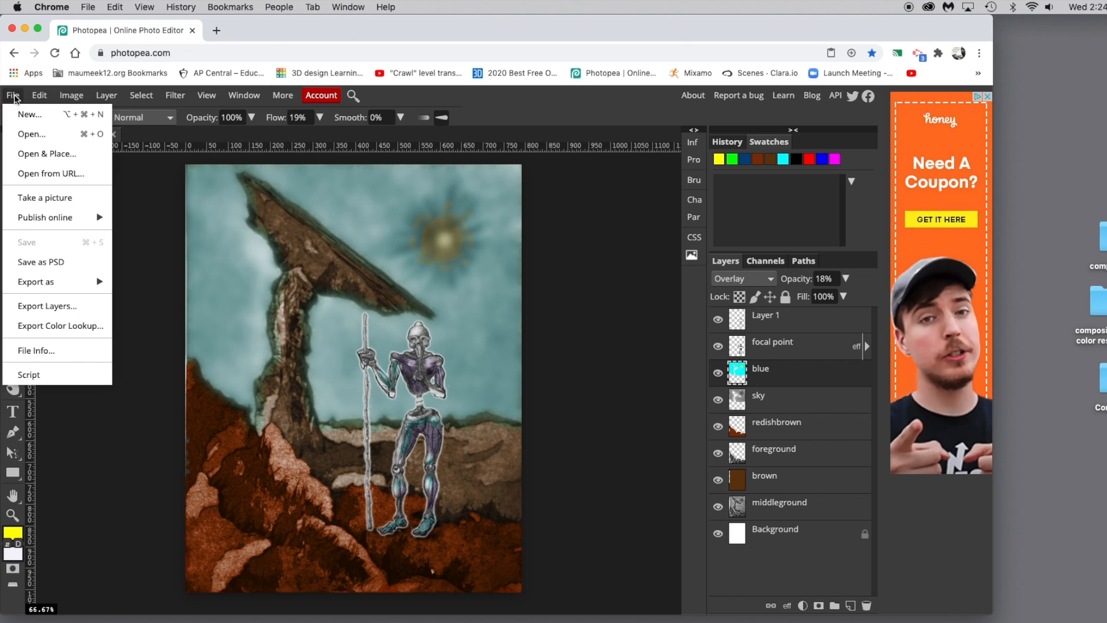
{"action": "left_click", "coordinate": [46, 262]}
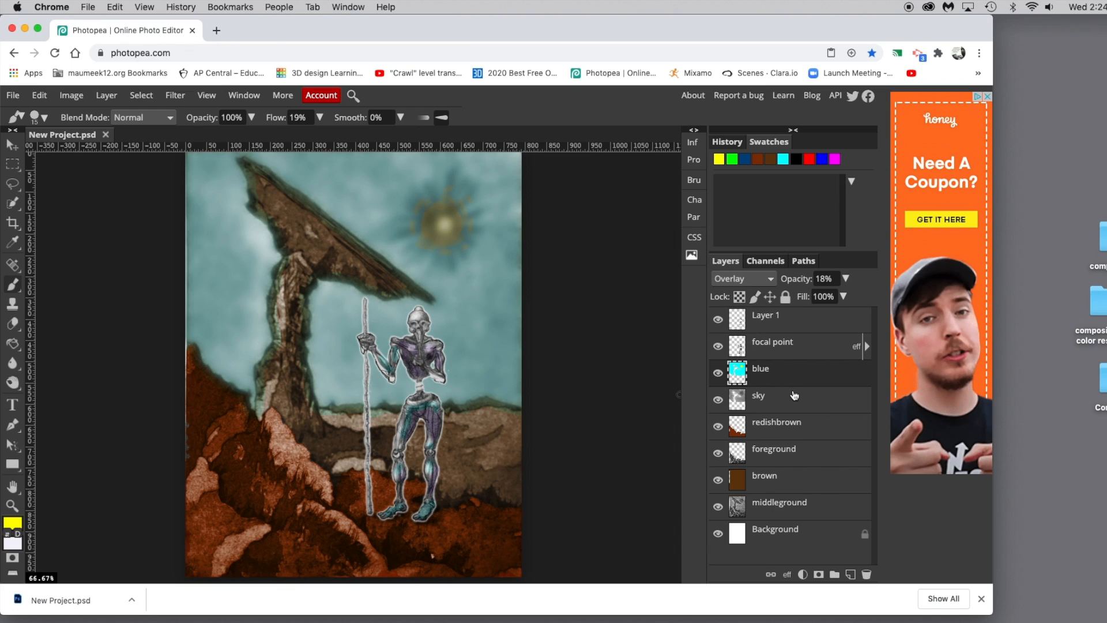
{"action": "left_click", "coordinate": [718, 144]}
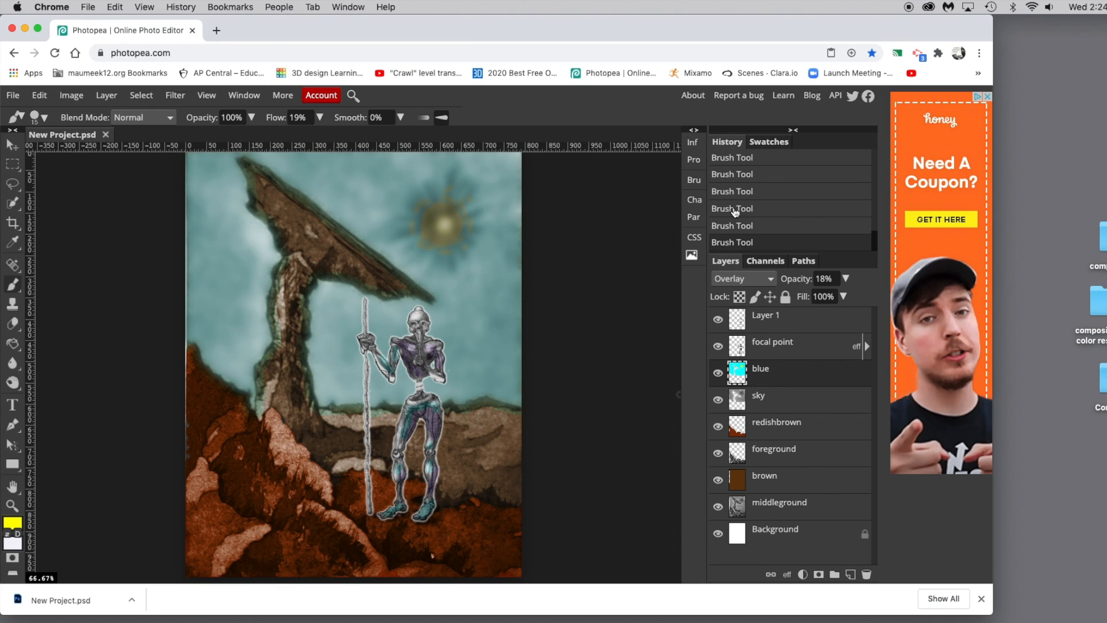